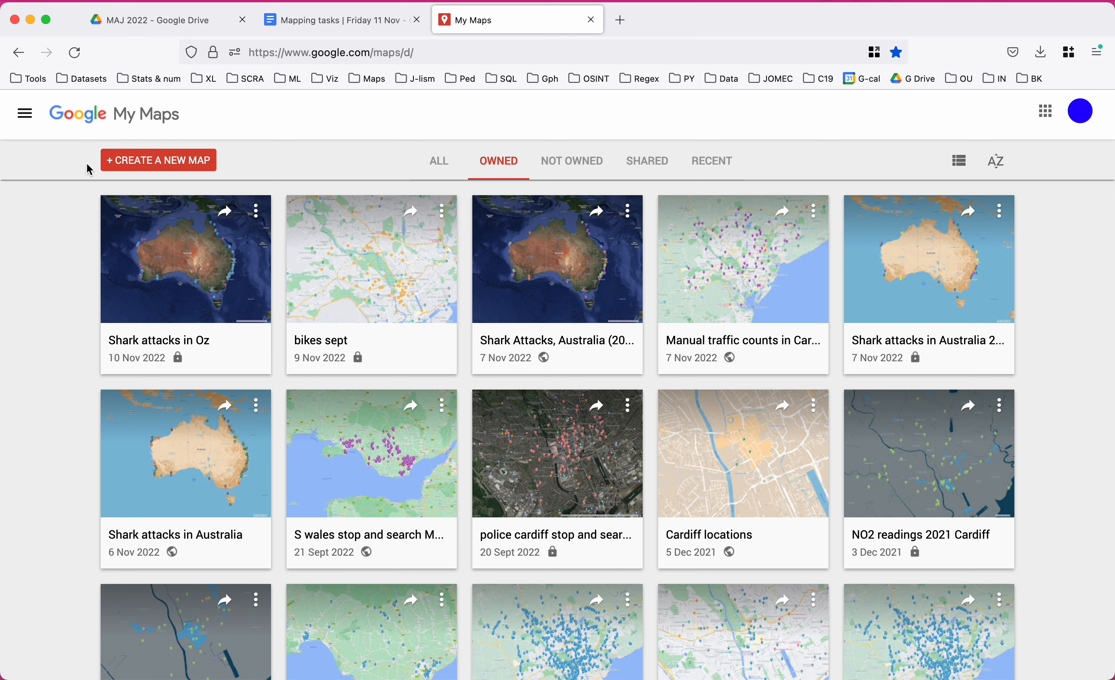
# Create a new blank map from the My Maps home page.
pyautogui.click(170, 165)
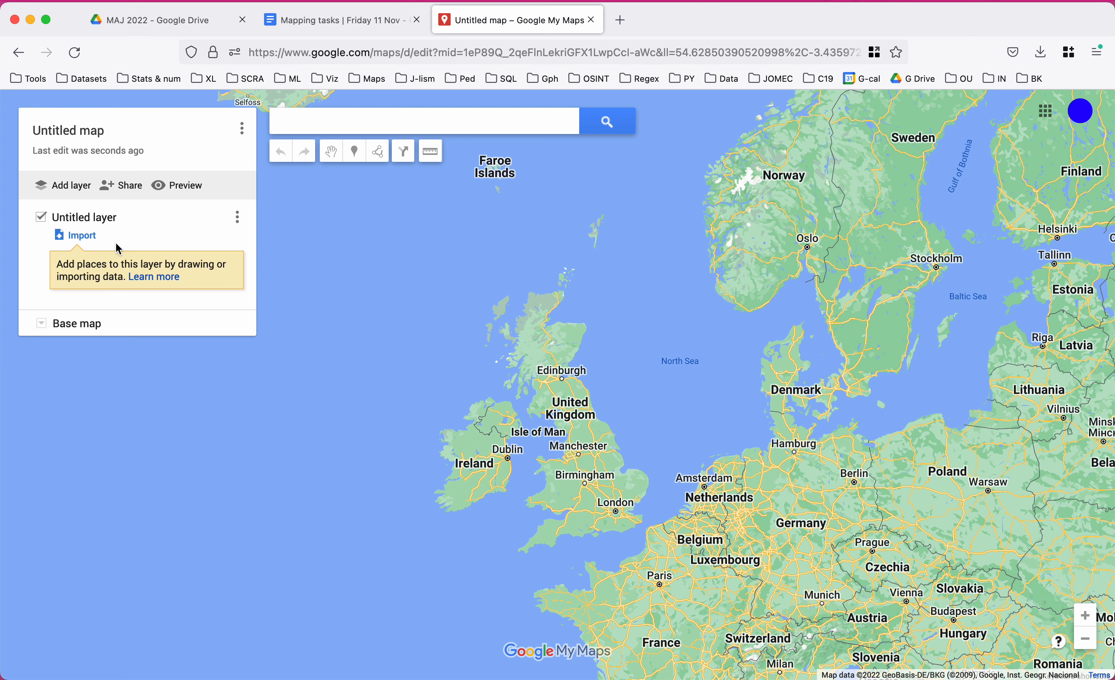
# Search Google Drive for 'sept_' and choose sept_bikes.csv to import into the layer.
pyautogui.click(90, 237)
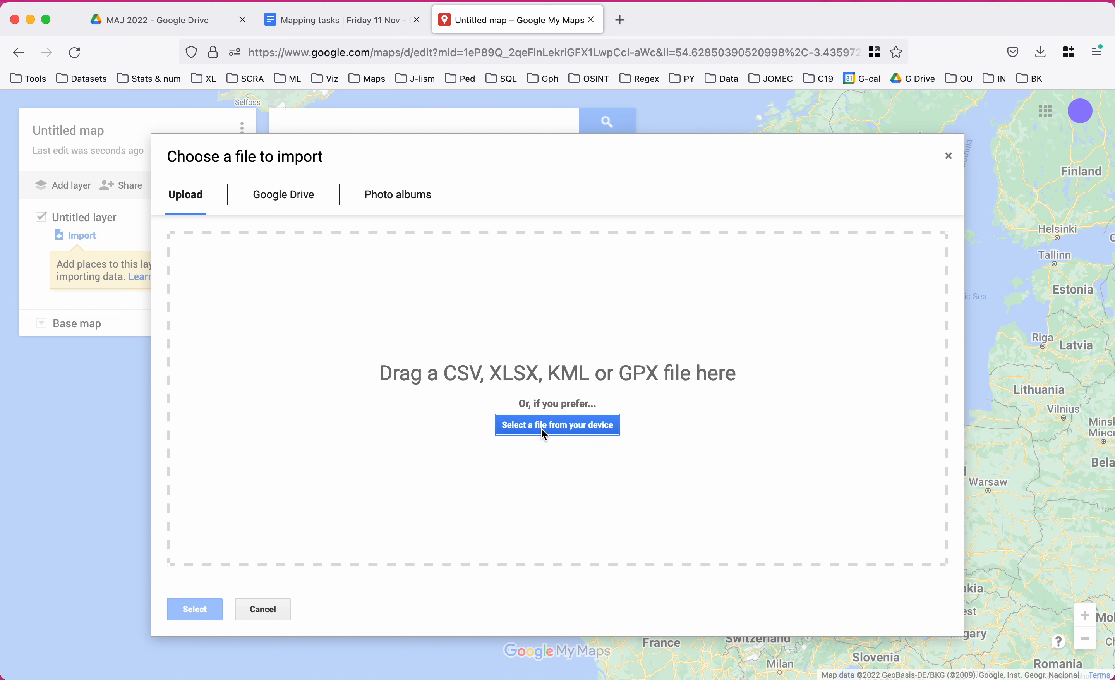
pyautogui.click(293, 206)
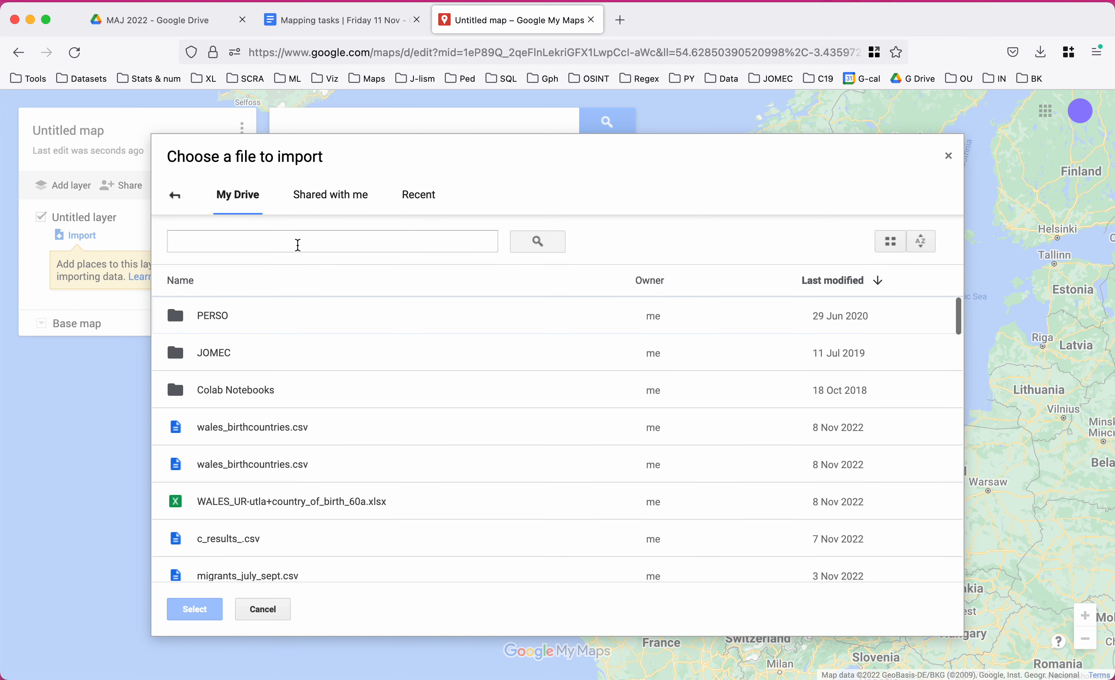
pyautogui.click(287, 242)
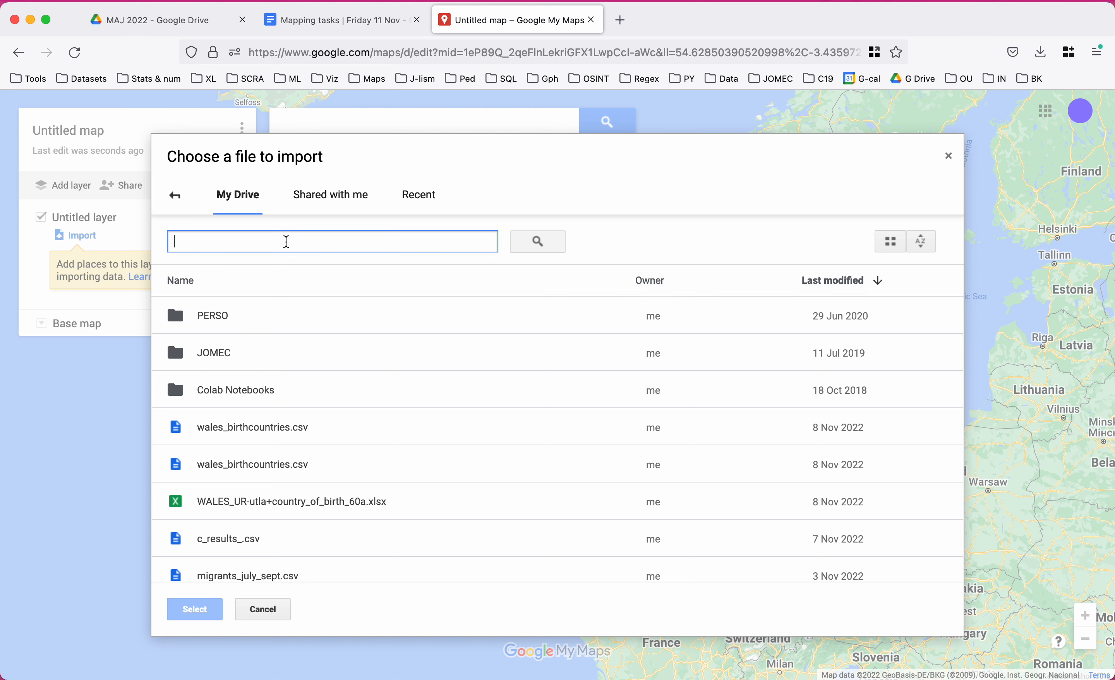
pyautogui.write('sept')
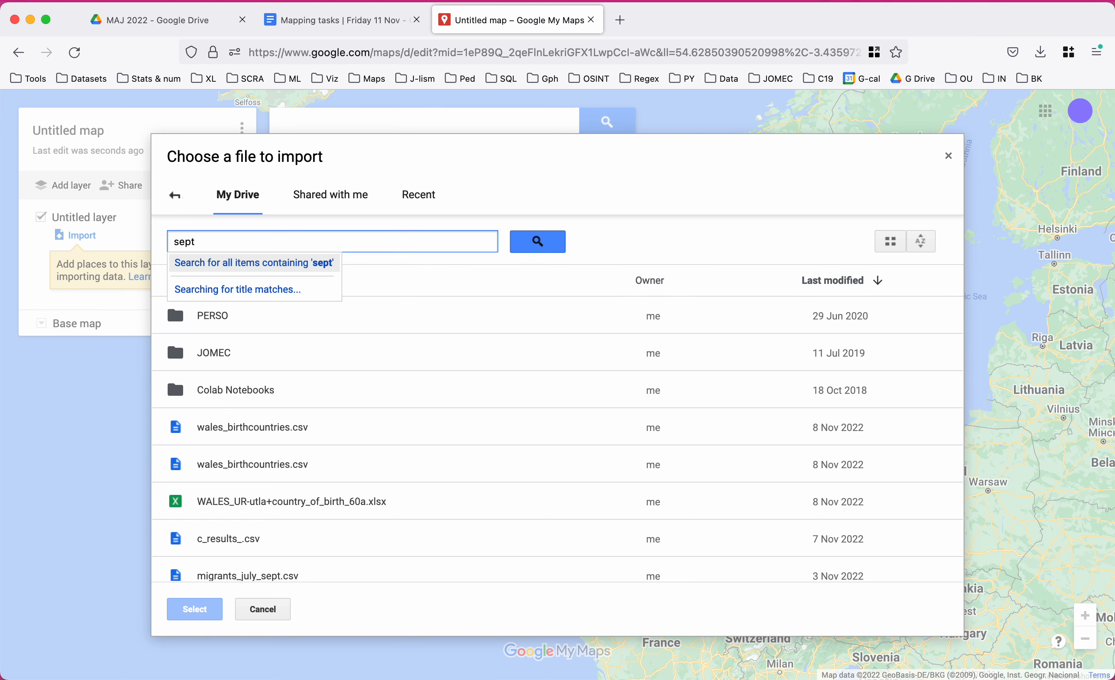
pyautogui.write('_')
pyautogui.press('Return')
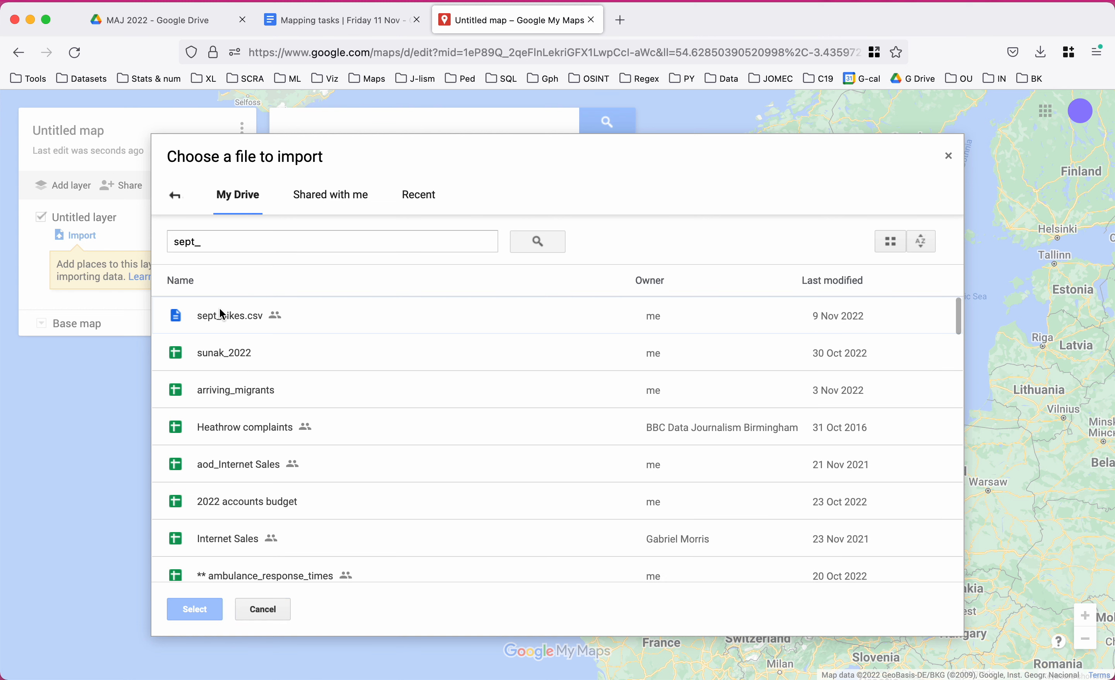
pyautogui.click(233, 314)
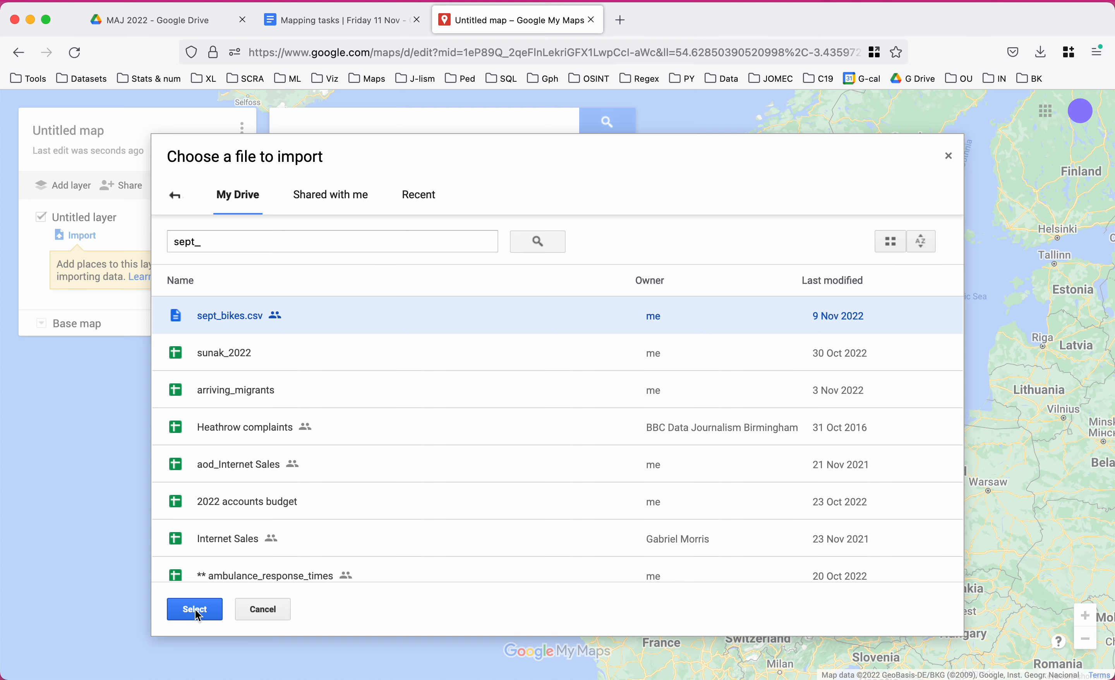
pyautogui.click(195, 609)
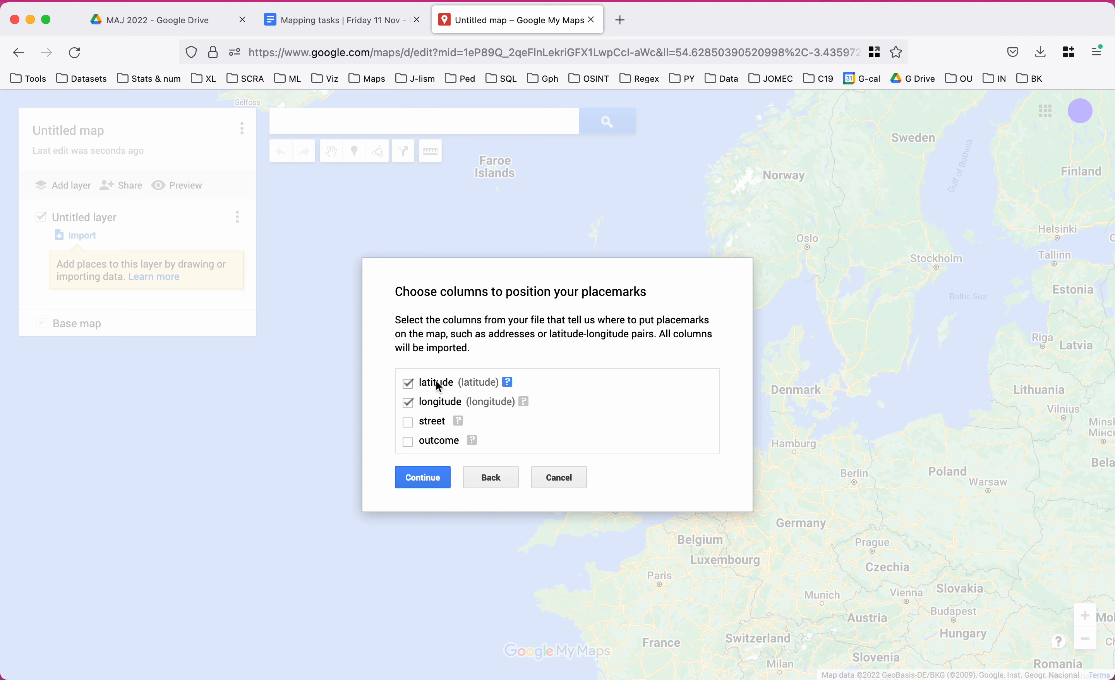
# Position the markers by latitude and longitude and title them by the street column.
pyautogui.click(427, 480)
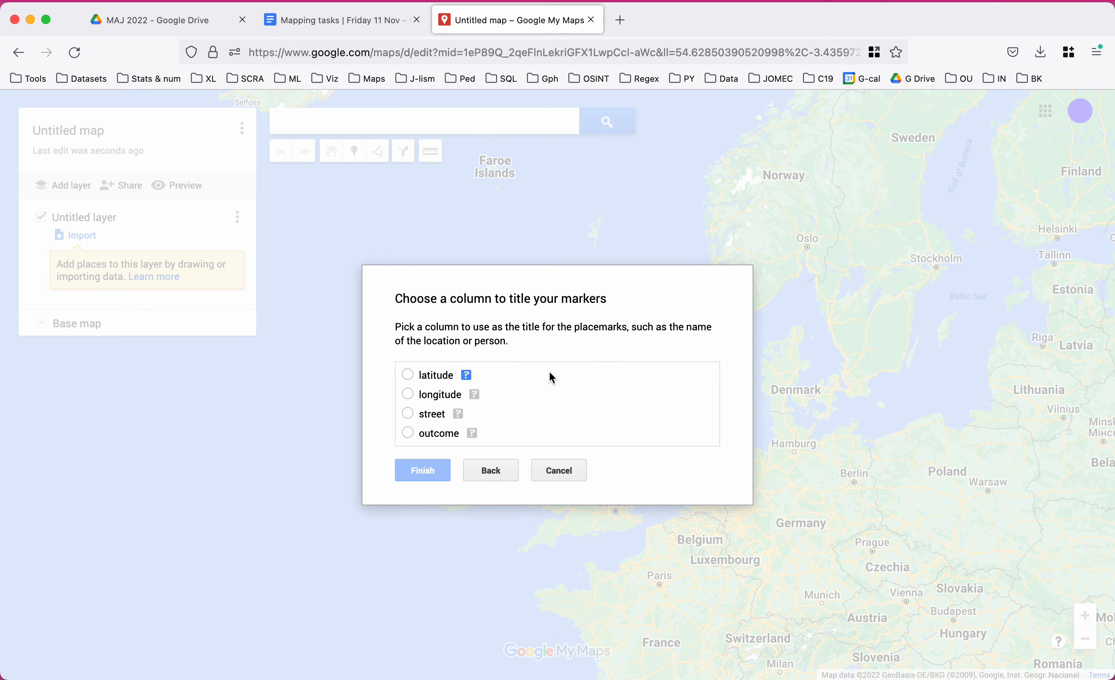
pyautogui.click(408, 414)
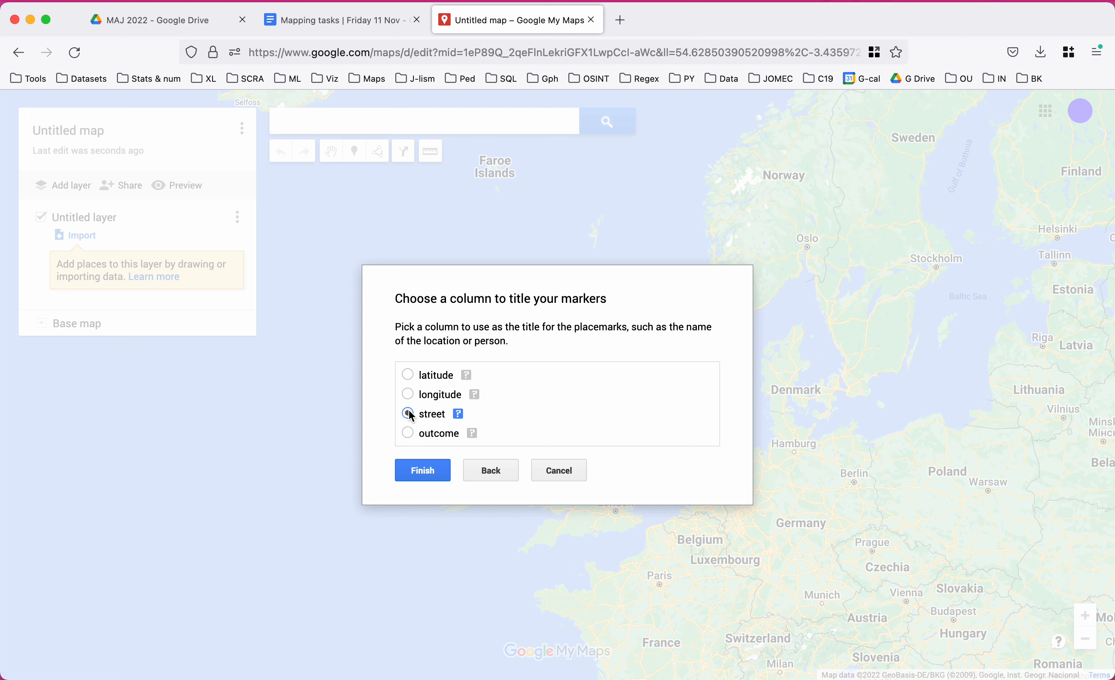
pyautogui.click(427, 472)
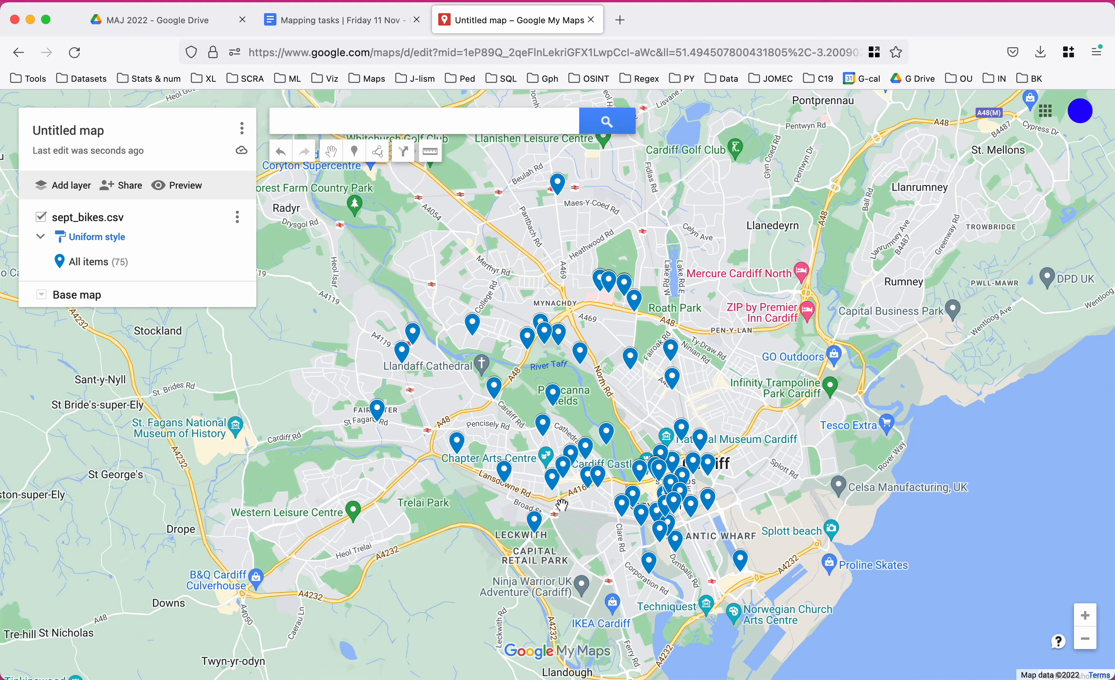
# Title the map 'Reported bike theft, September'.
pyautogui.click(70, 133)
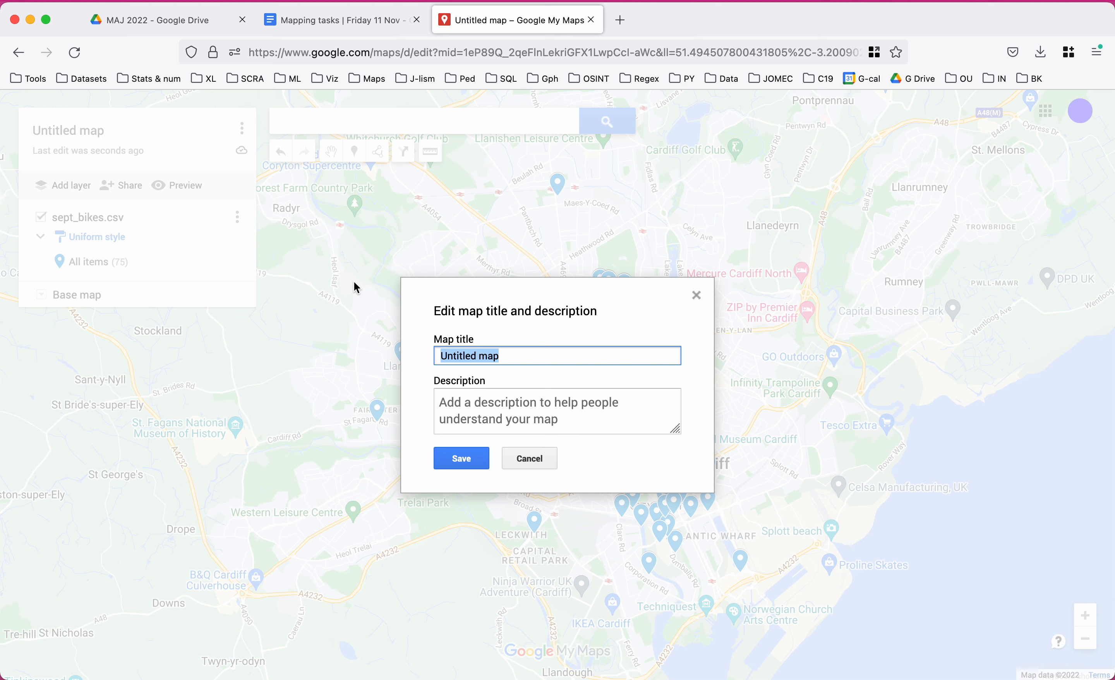
pyautogui.write('Reported')
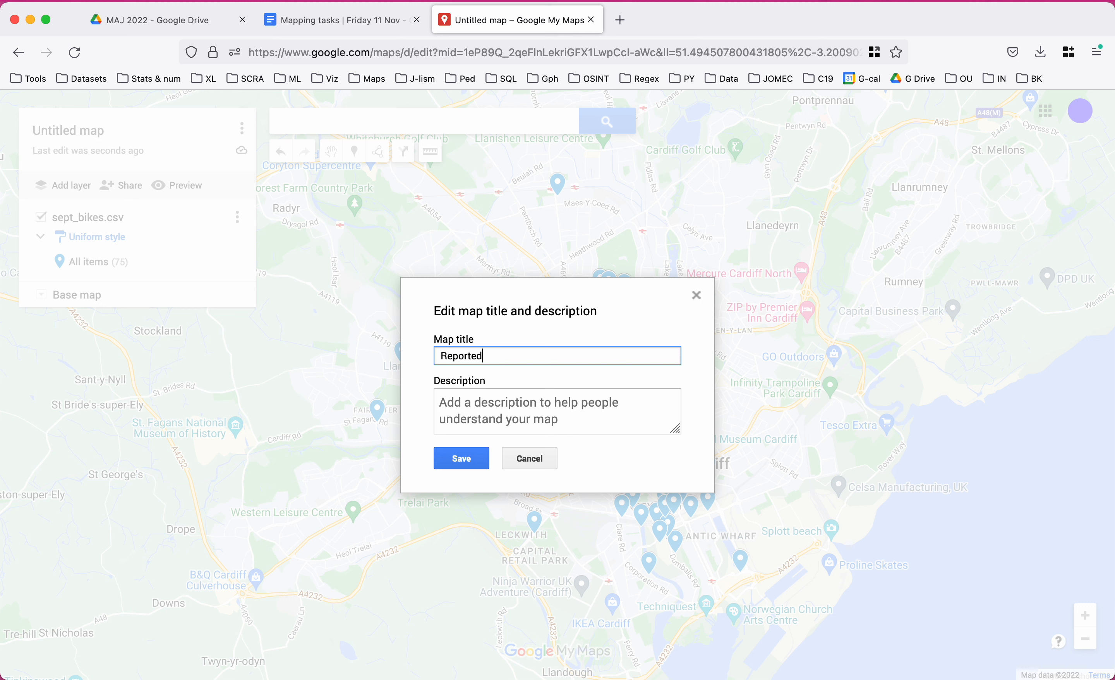
pyautogui.write(' bike theft, Septembe')
# Add the description 'Bicycle theft in Cardiff reported to South Wales police in September 2022' and save.
pyautogui.click(473, 403)
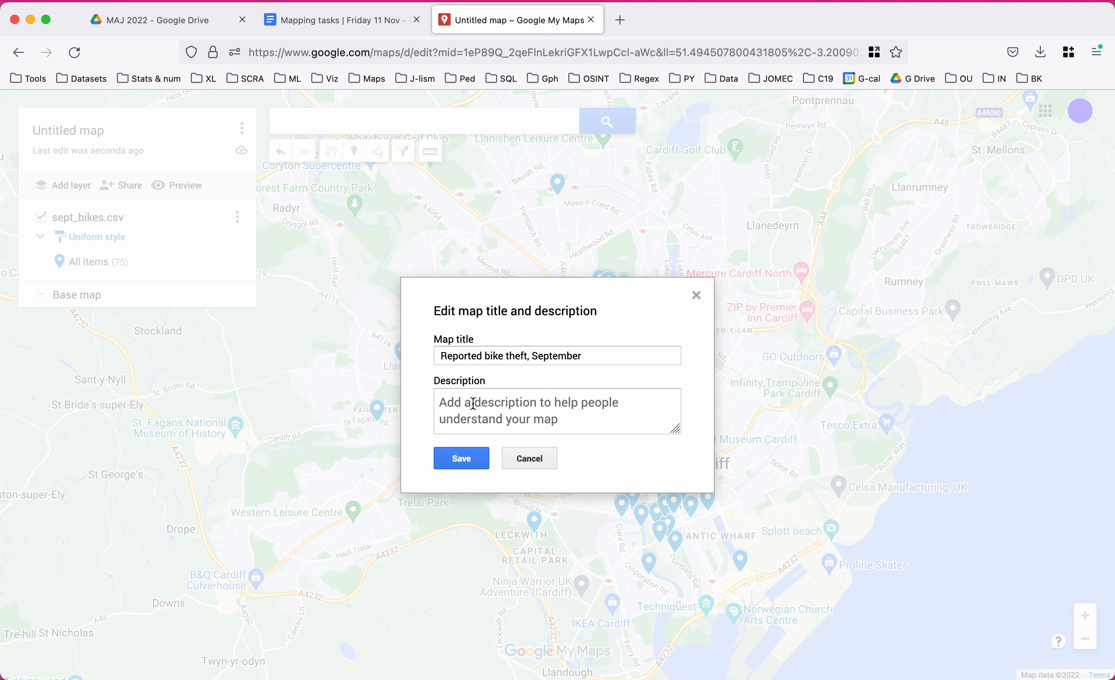
pyautogui.write('B')
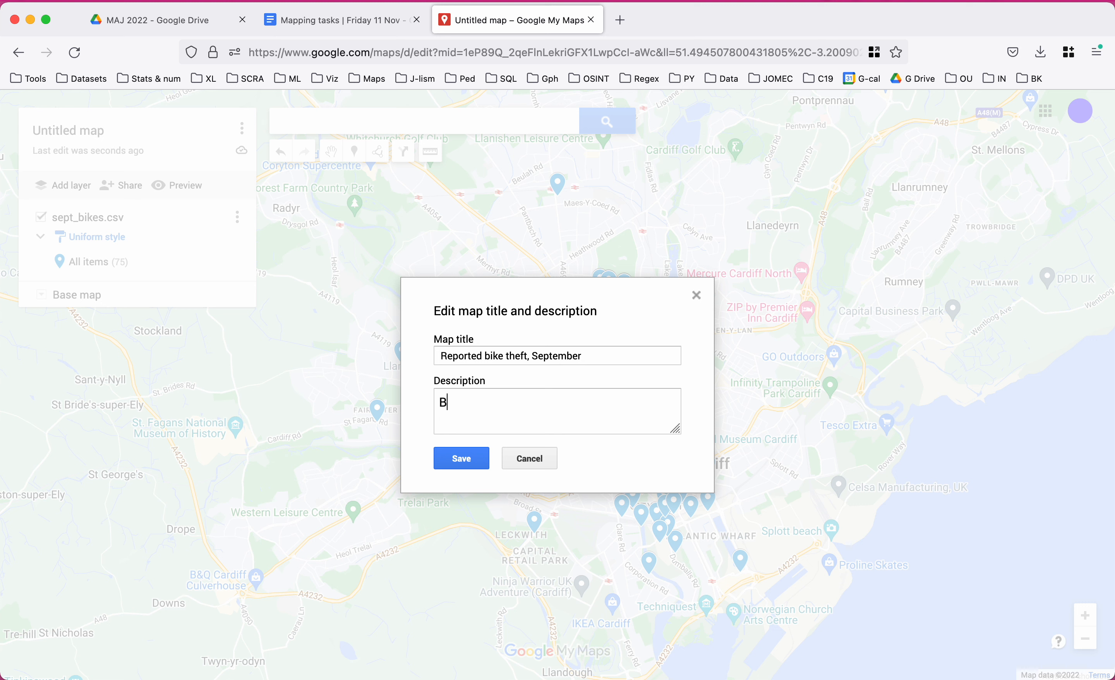
pyautogui.write('icycle theft reported to Sotuh')
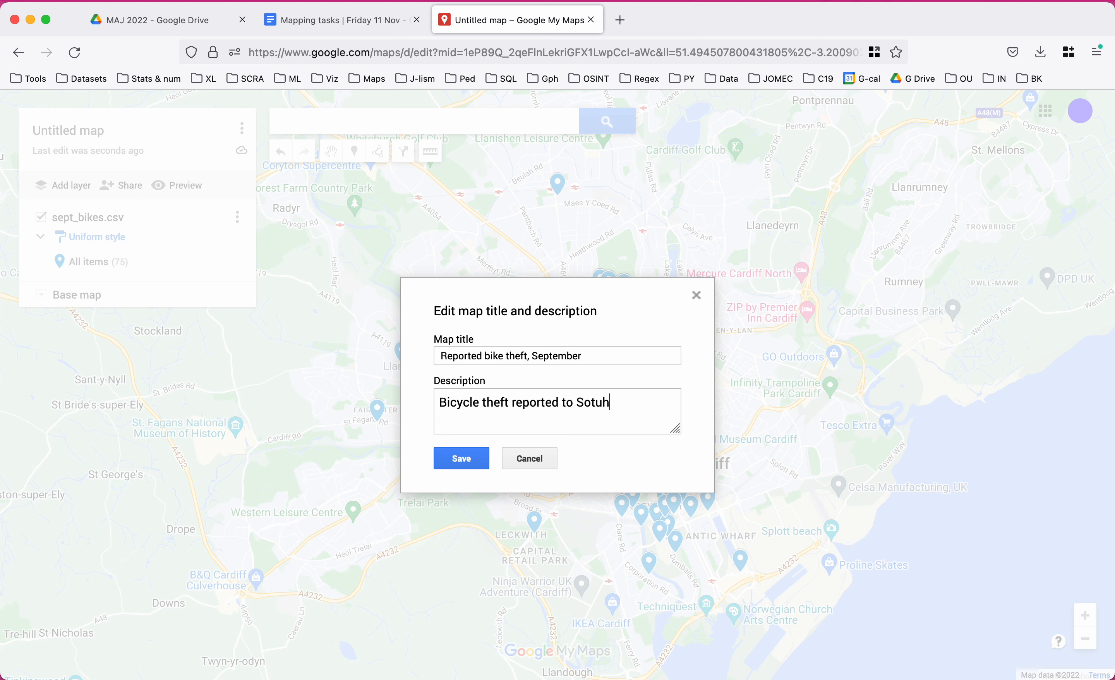
pyautogui.press('BackSpace')
pyautogui.press('BackSpace')
pyautogui.press('BackSpace')
pyautogui.write('uth Wales police in September')
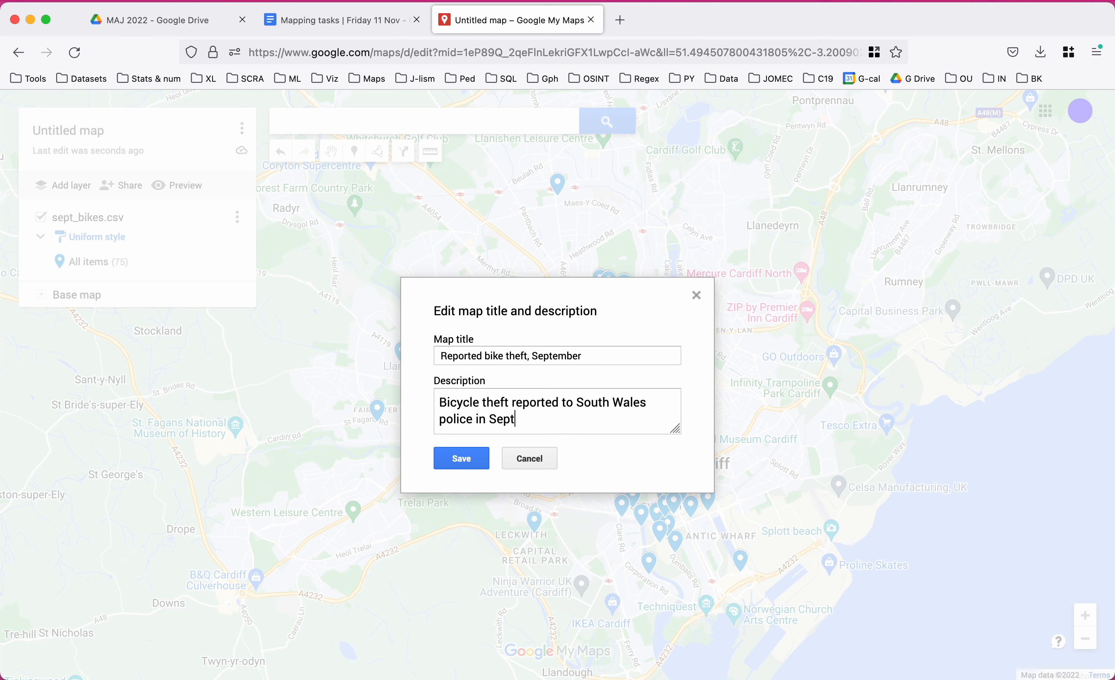
pyautogui.press('BackSpace')
pyautogui.press('BackSpace')
pyautogui.press('BackSpace')
pyautogui.press('BackSpace')
pyautogui.press('BackSpace')
pyautogui.press('BackSpace')
pyautogui.press('BackSpace')
pyautogui.press('BackSpace')
pyautogui.click(513, 405)
pyautogui.write('in Cardiff ')
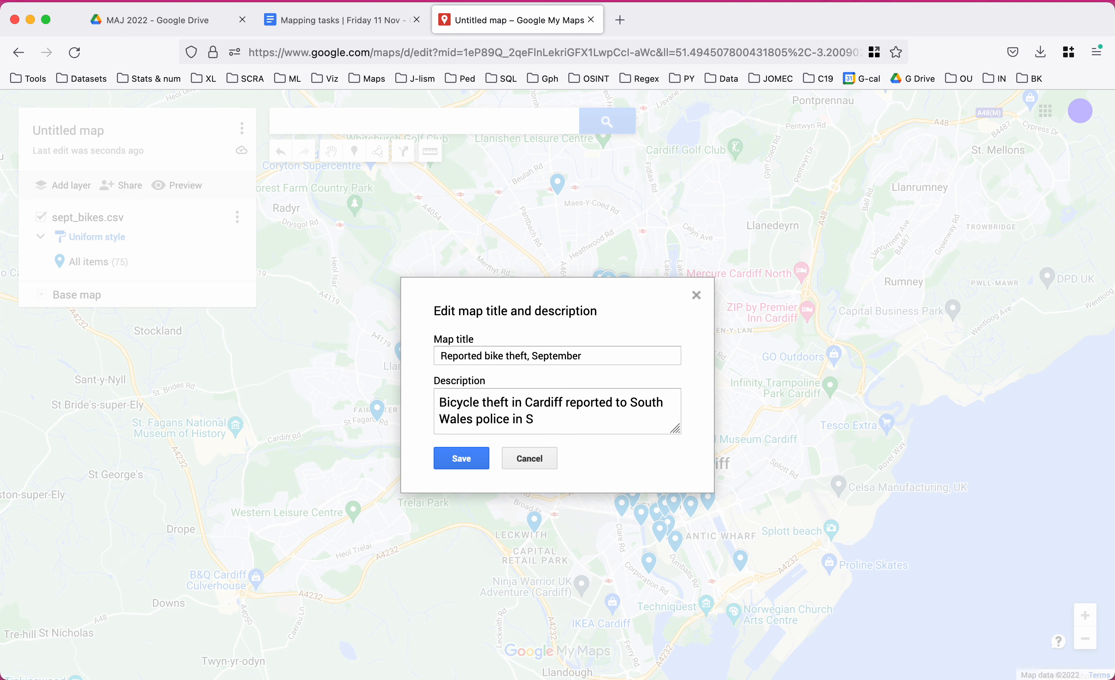
pyautogui.write('eptember 2022')
pyautogui.click(462, 459)
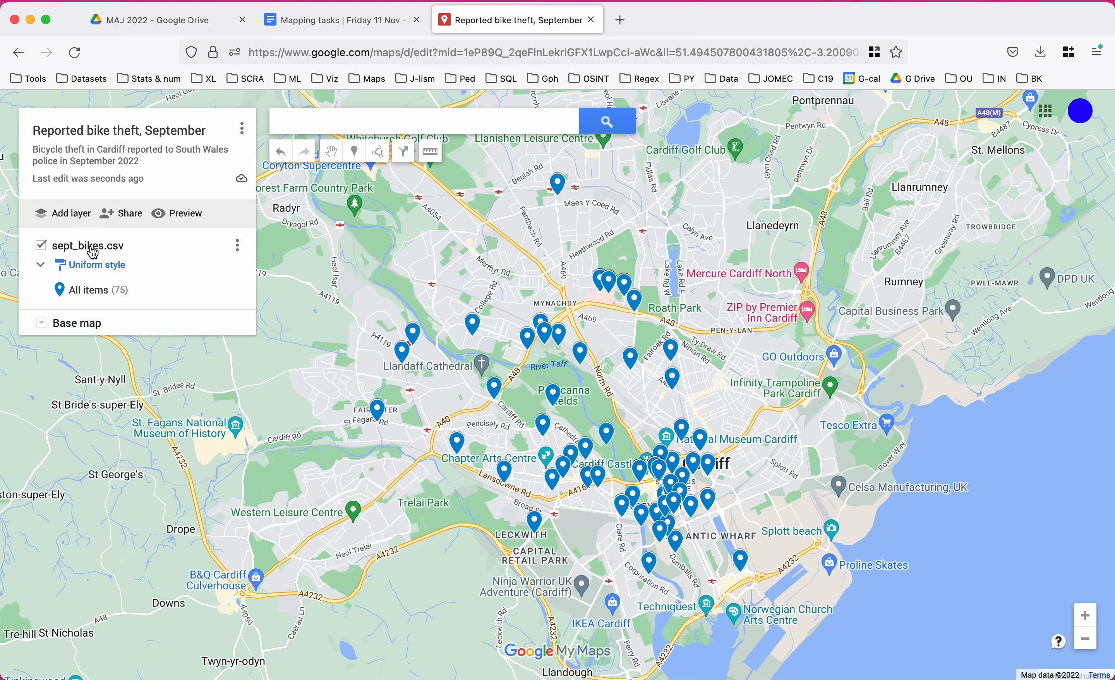
# Replace the layer name sept_bikes.csv with 'bicycles september'.
pyautogui.click(41, 246)
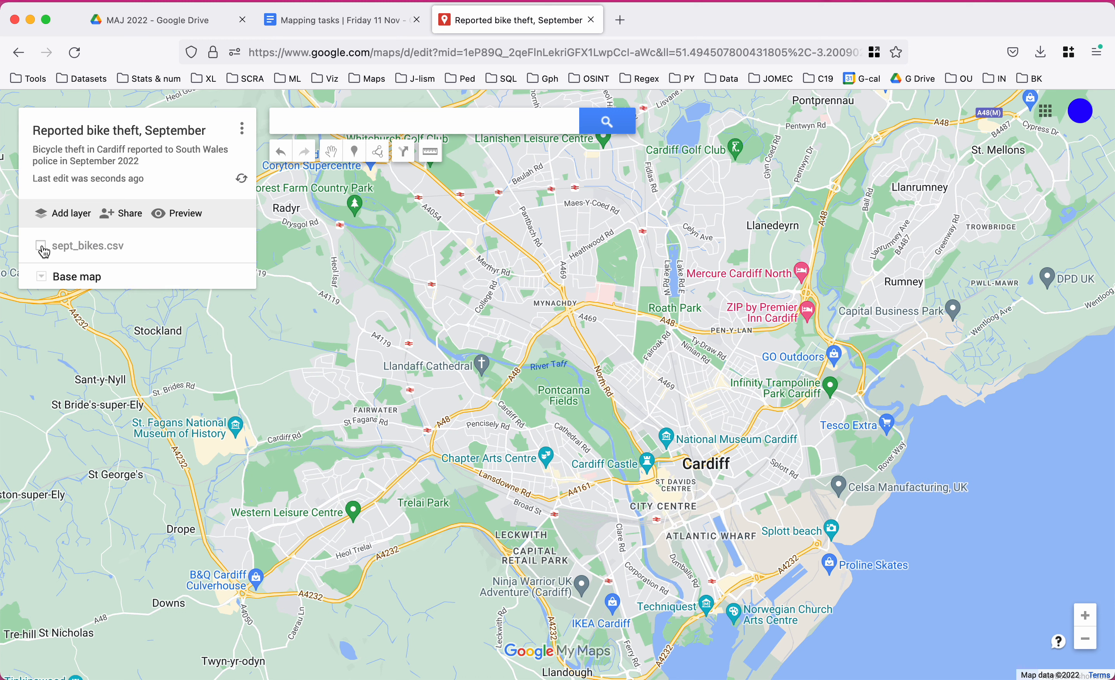
pyautogui.click(42, 248)
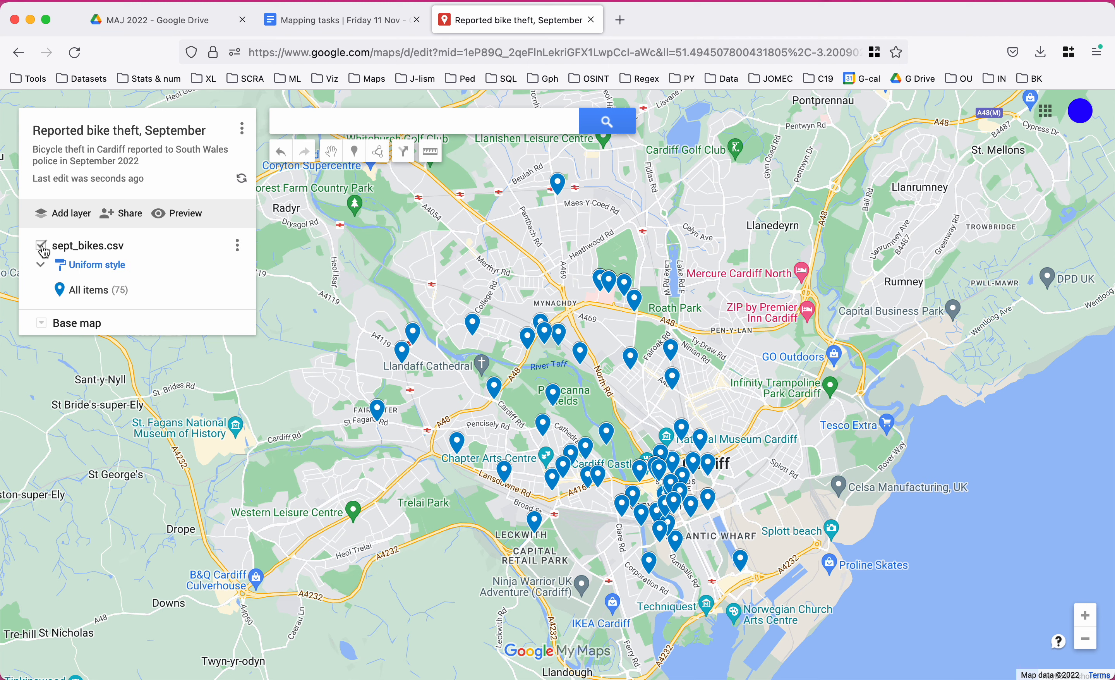
pyautogui.click(78, 251)
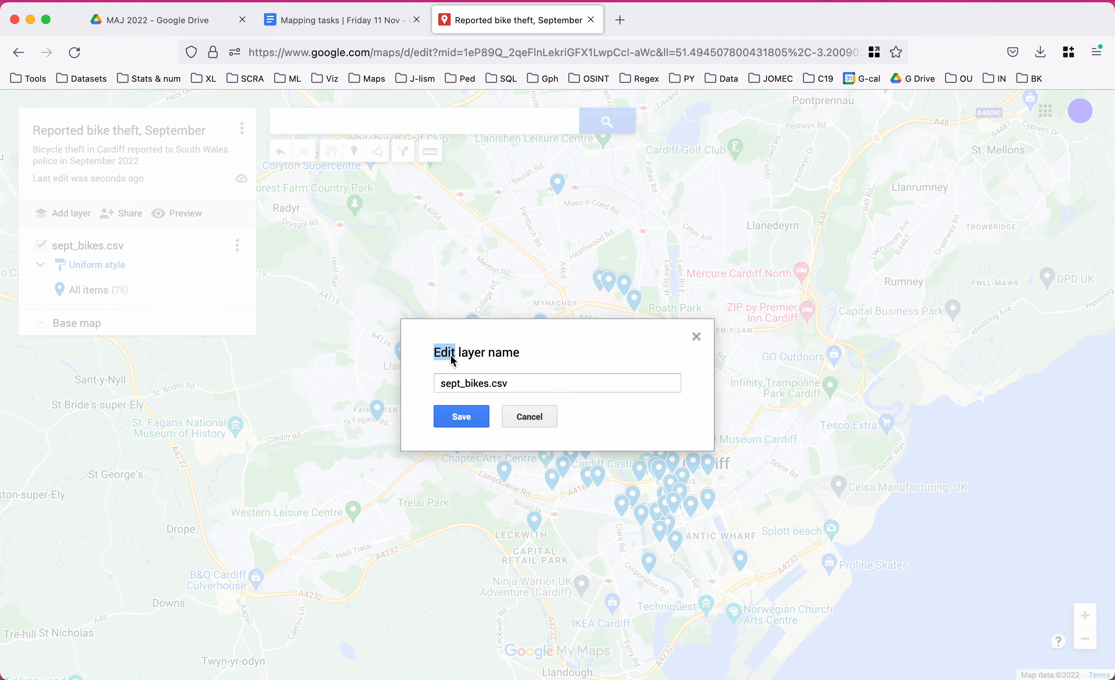
pyautogui.moveTo(518, 383); pyautogui.dragTo(306, 385)
pyautogui.write('b')
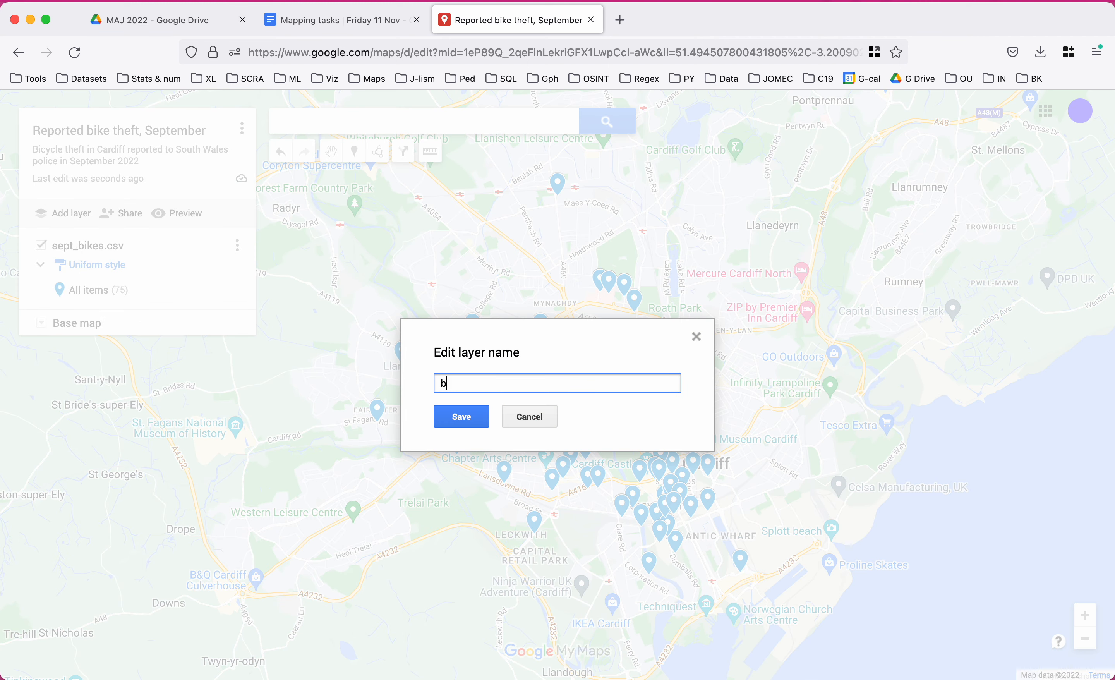
pyautogui.write('icycles september')
pyautogui.click(462, 416)
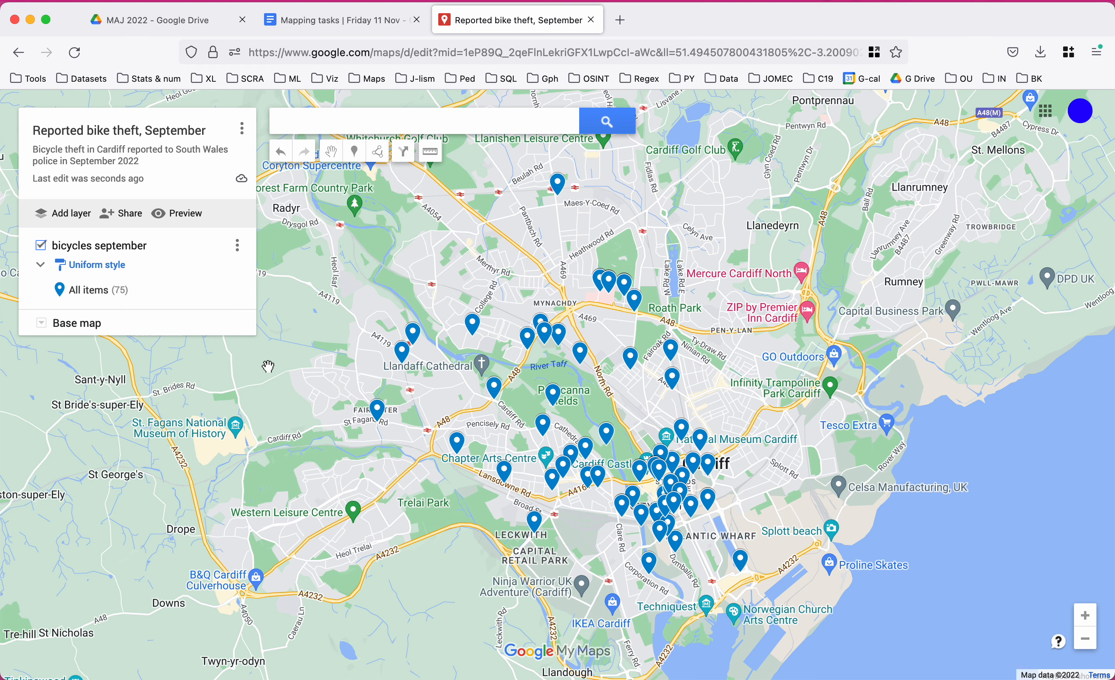
pyautogui.moveTo(305, 380); pyautogui.dragTo(330, 378)
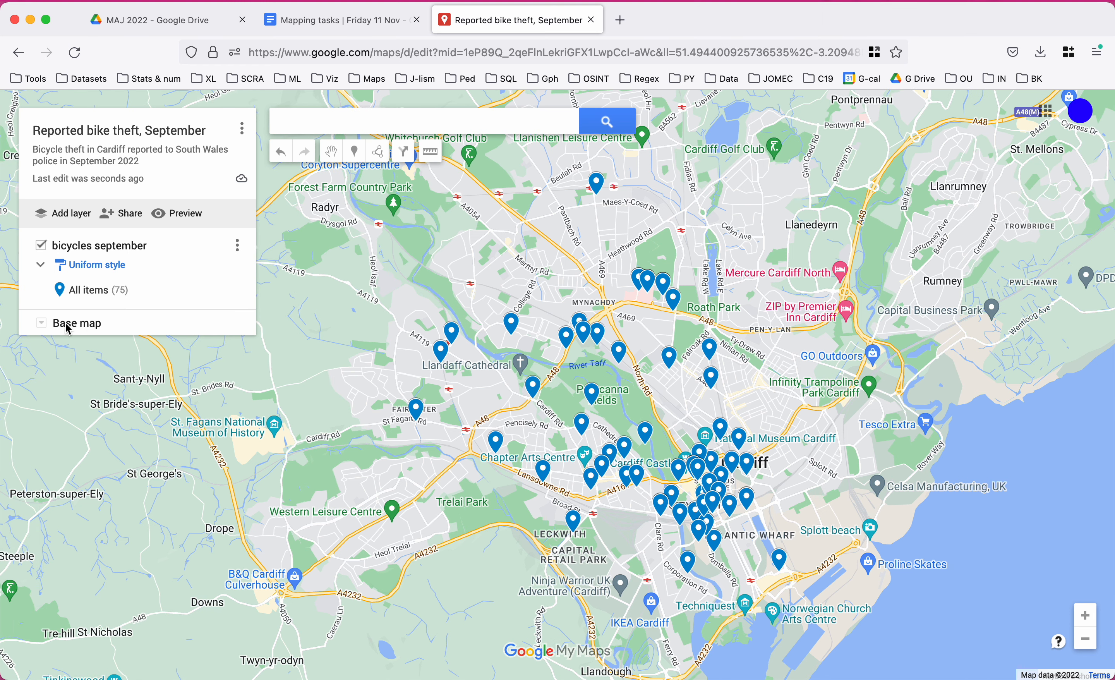
# Try several base map styles, then settle on the beige Simple Atlas base map.
pyautogui.click(42, 324)
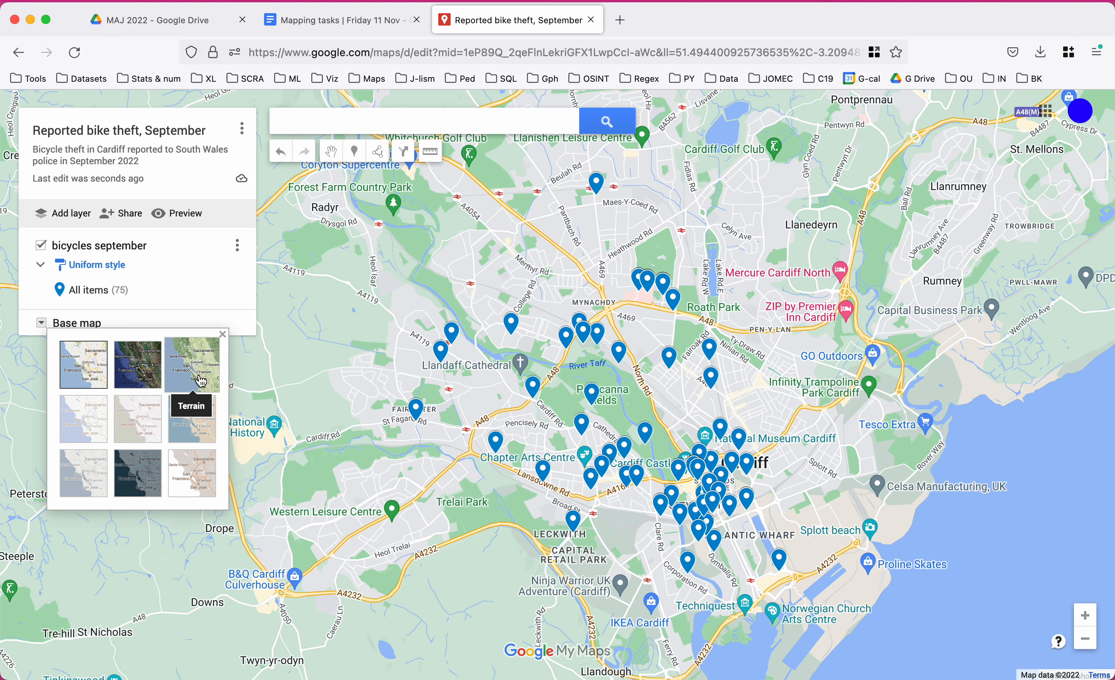
pyautogui.click(136, 485)
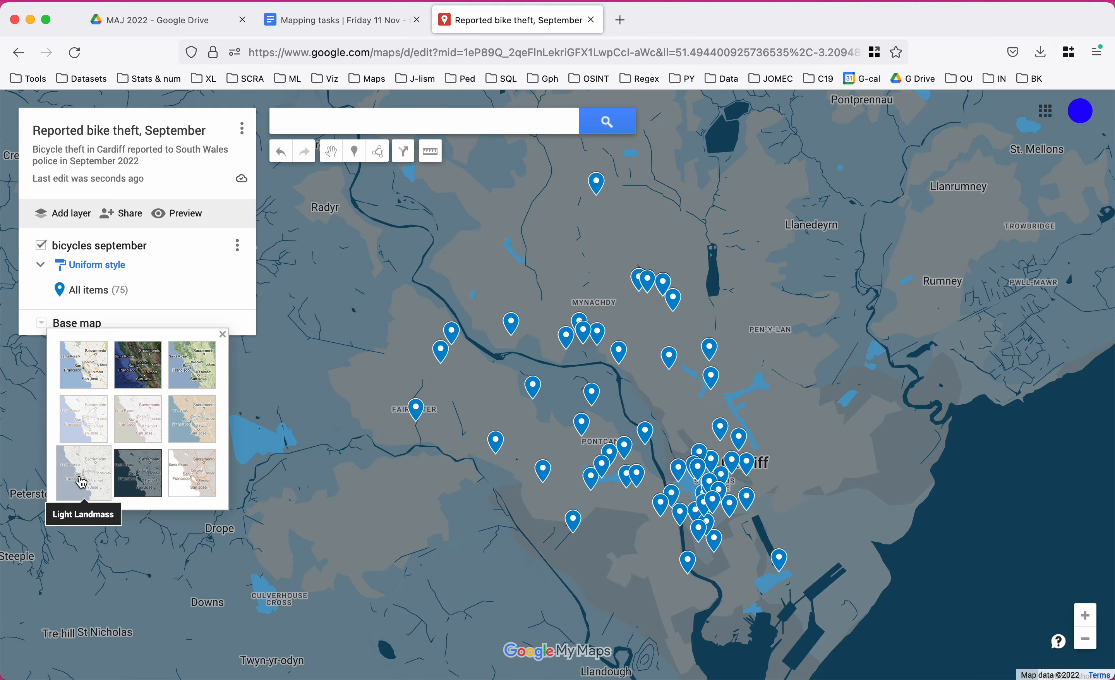
pyautogui.click(81, 481)
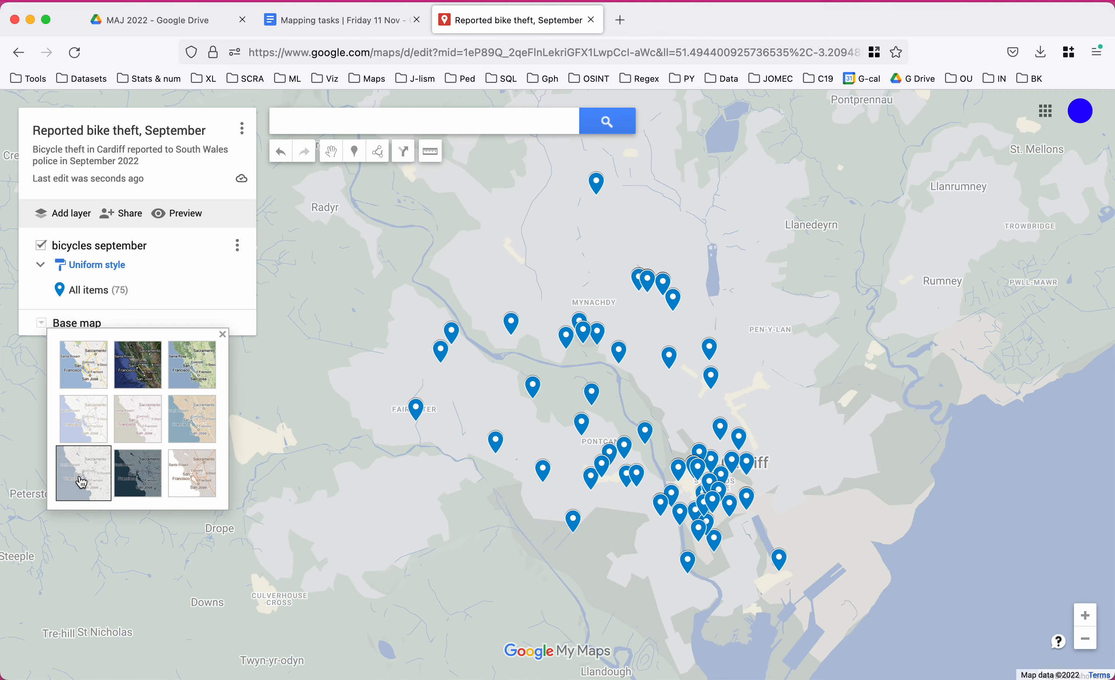
pyautogui.click(92, 383)
pyautogui.click(134, 379)
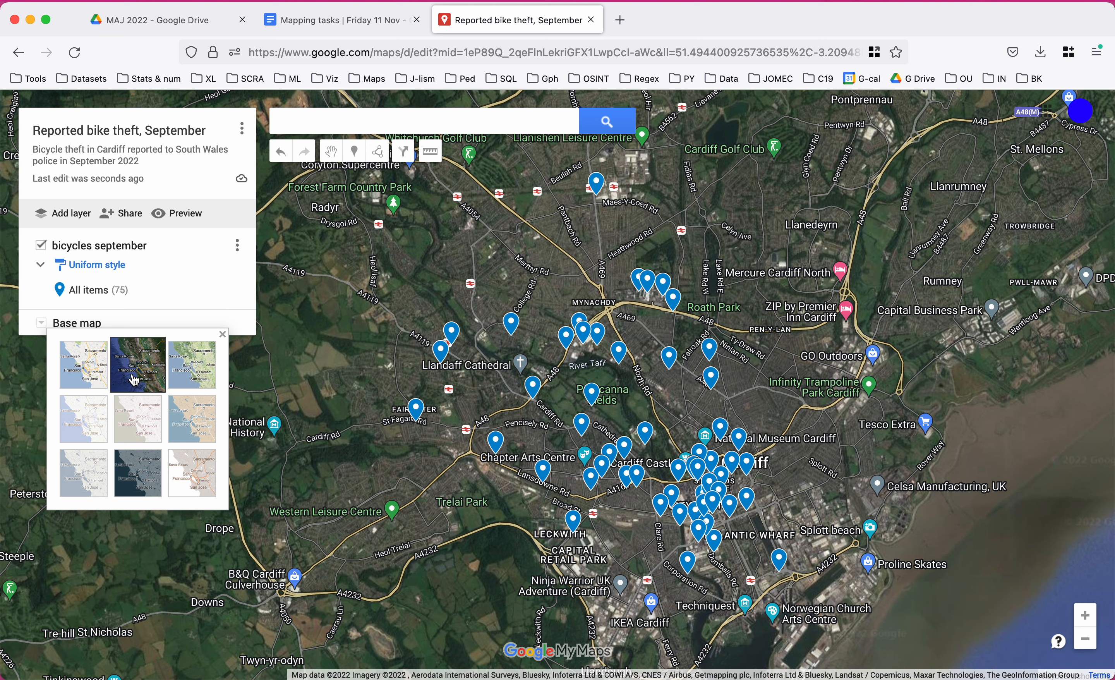
pyautogui.click(147, 478)
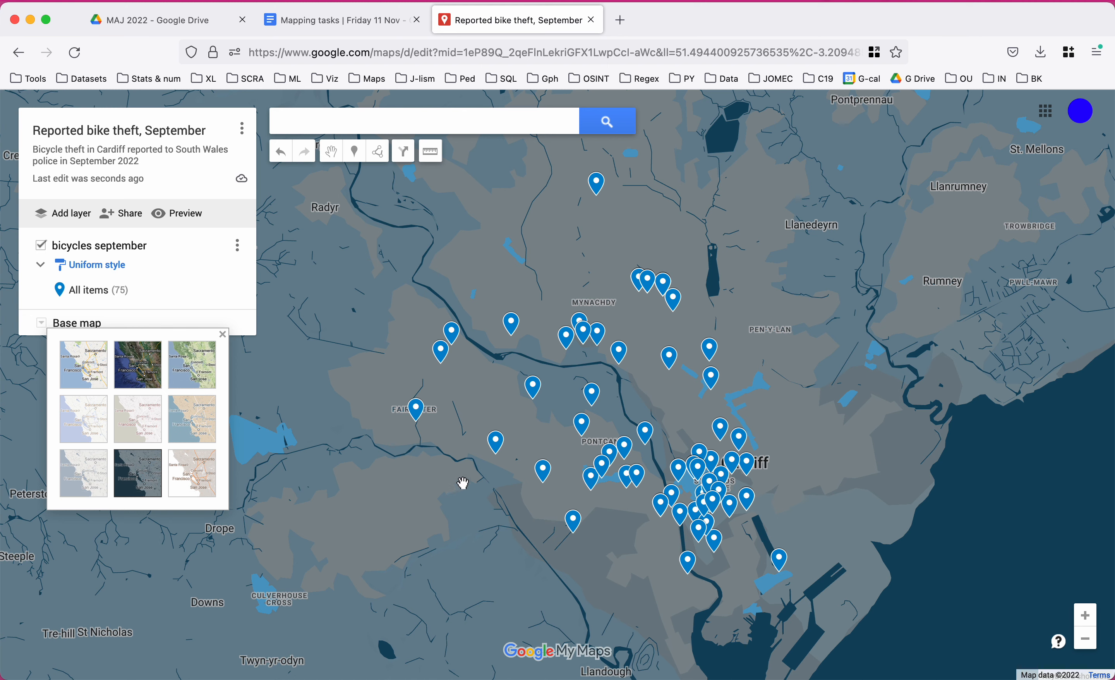
pyautogui.scroll(5, 465, 481)
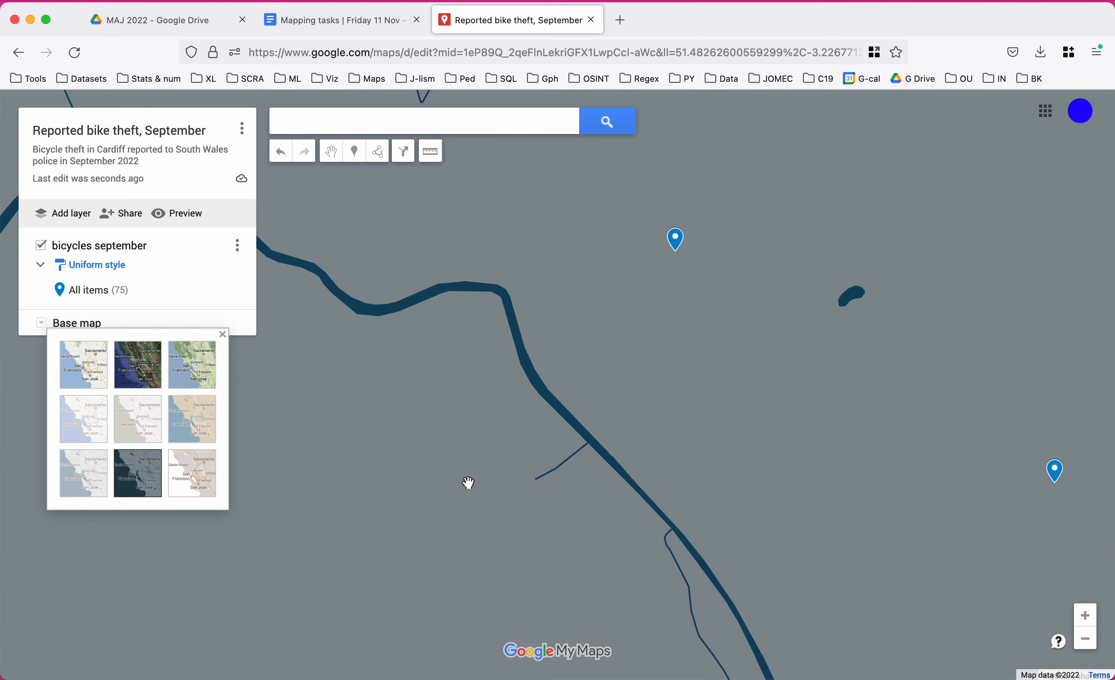
pyautogui.scroll(-4, 468, 483)
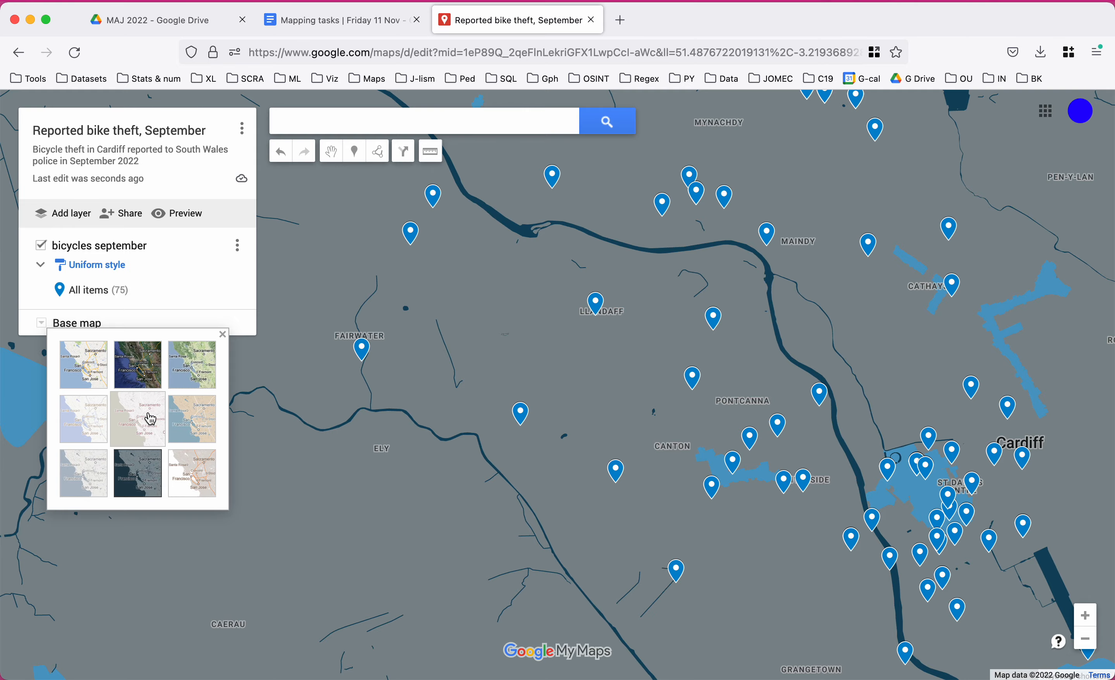
pyautogui.click(203, 375)
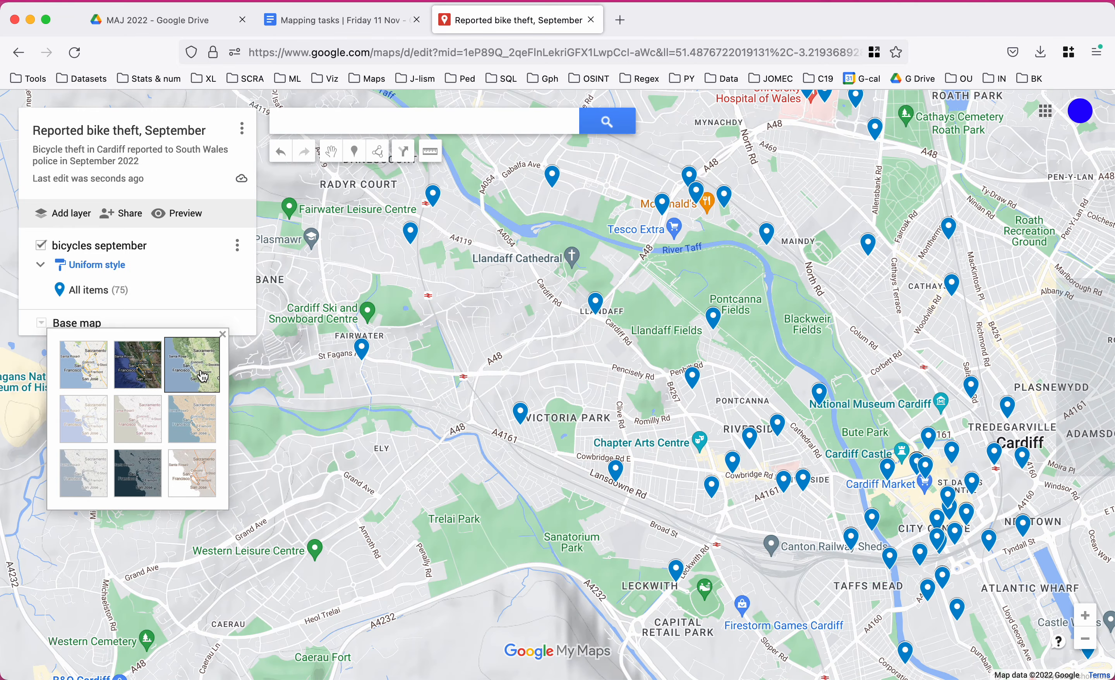
pyautogui.click(201, 430)
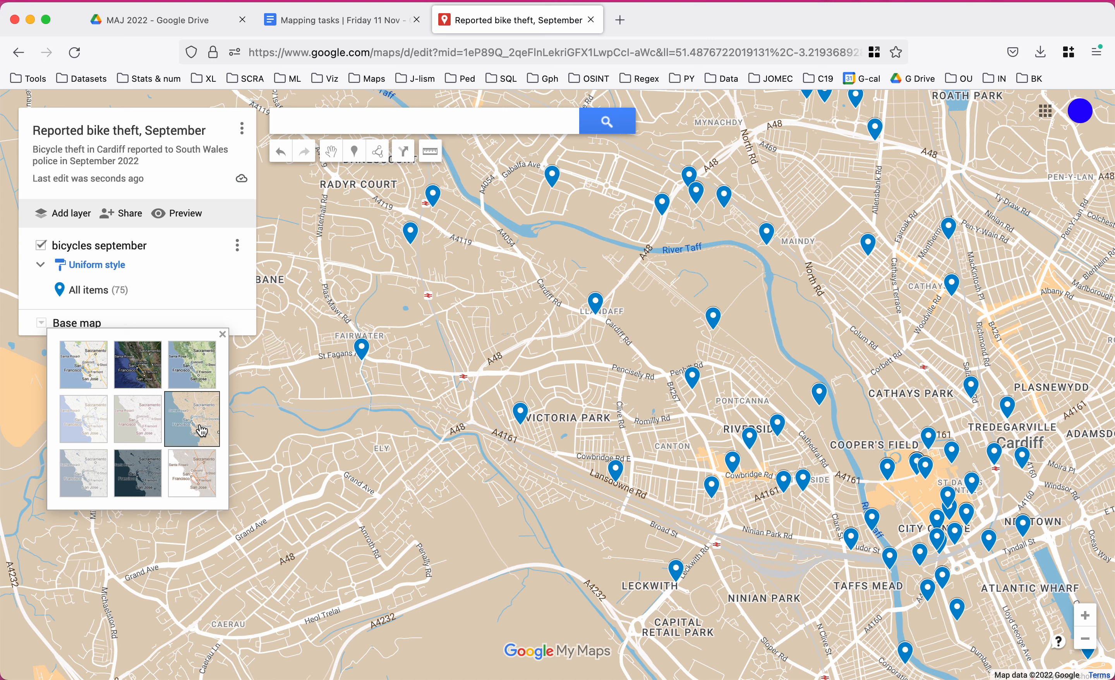
pyautogui.click(32, 328)
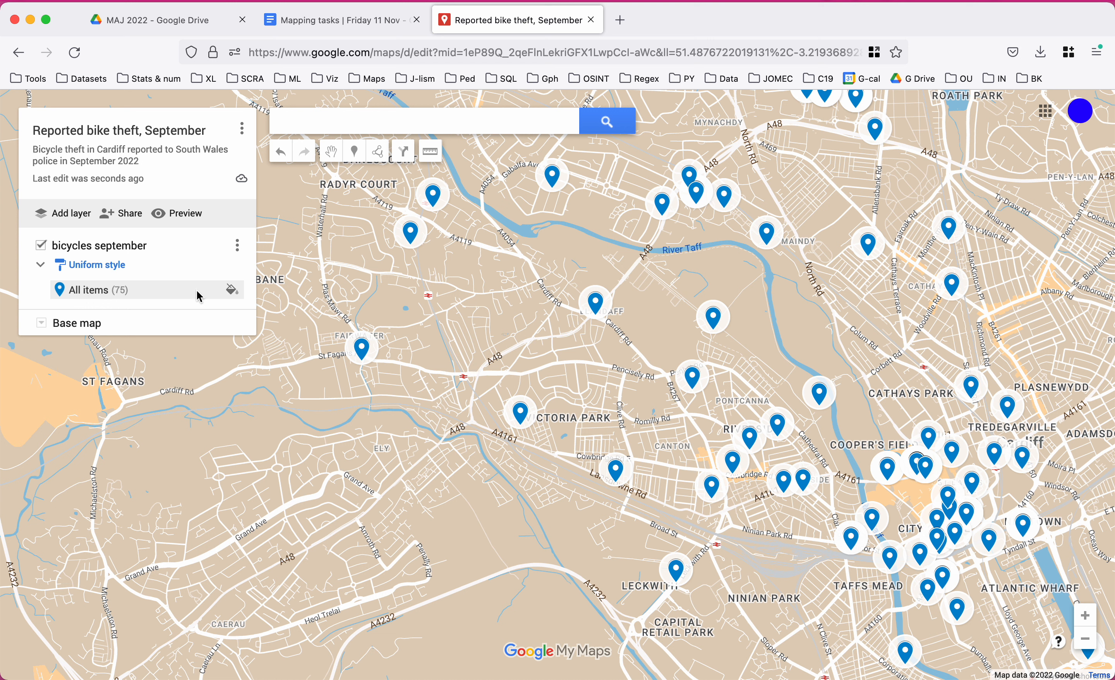
# Set every marker to a purple star icon, then check the Mapping tasks document.
pyautogui.click(233, 292)
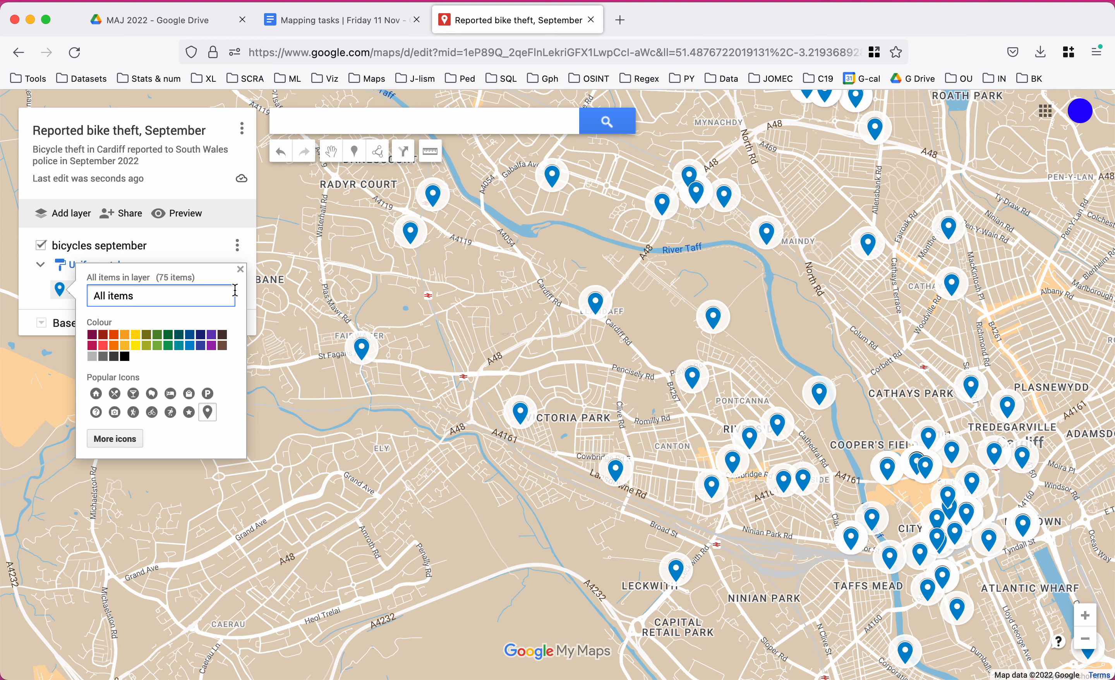
pyautogui.click(128, 338)
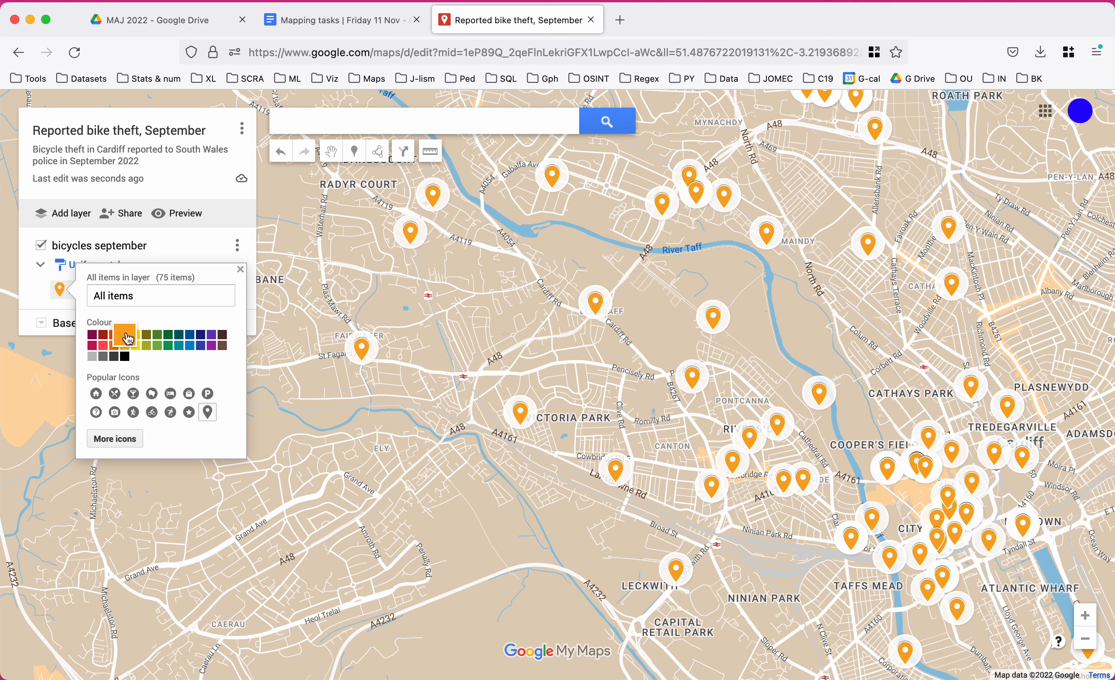
pyautogui.click(190, 413)
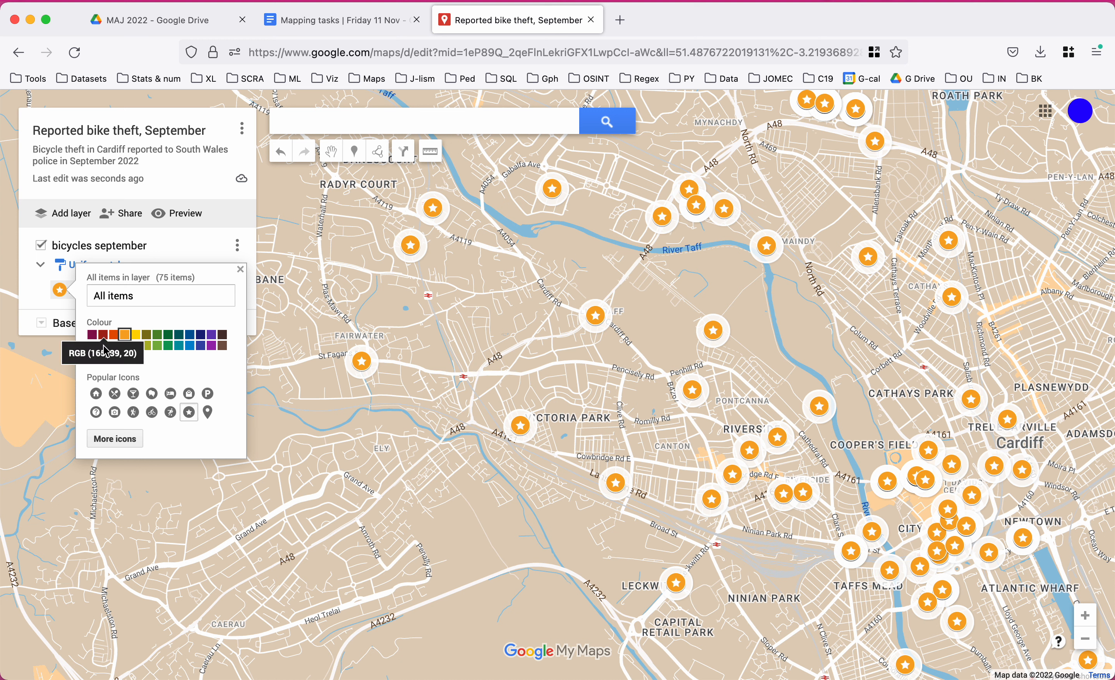
pyautogui.click(213, 353)
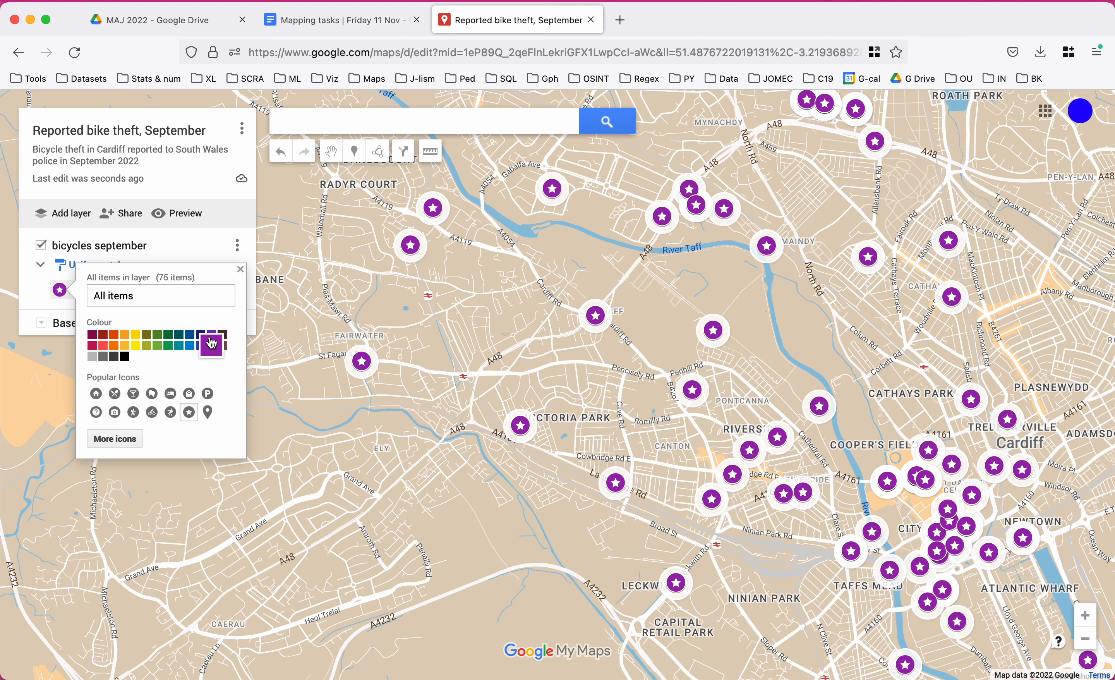
pyautogui.click(35, 306)
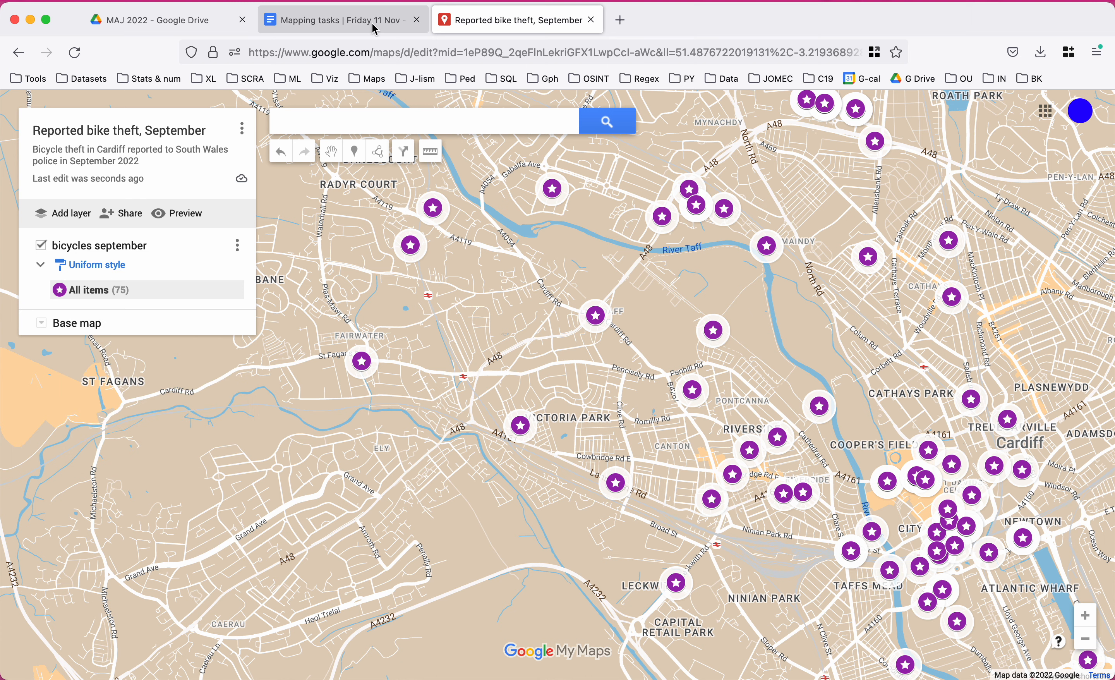
pyautogui.click(350, 28)
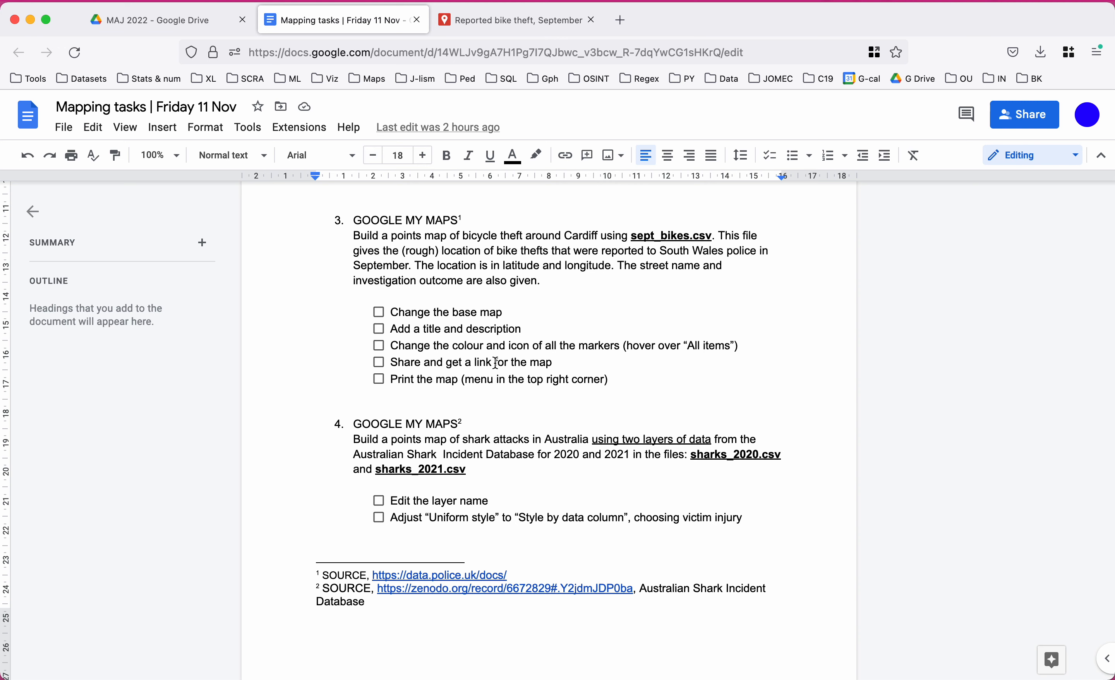
pyautogui.click(506, 22)
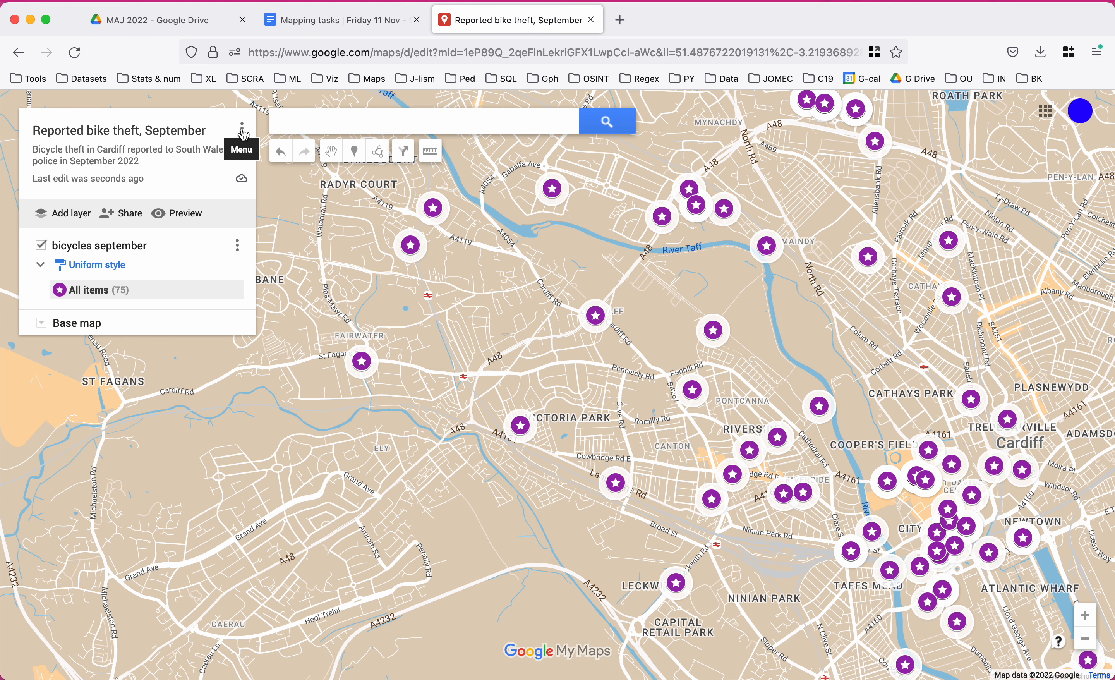
# Center the map on central Cardiff and open the map's options menu.
pyautogui.moveTo(507, 486); pyautogui.dragTo(392, 485)
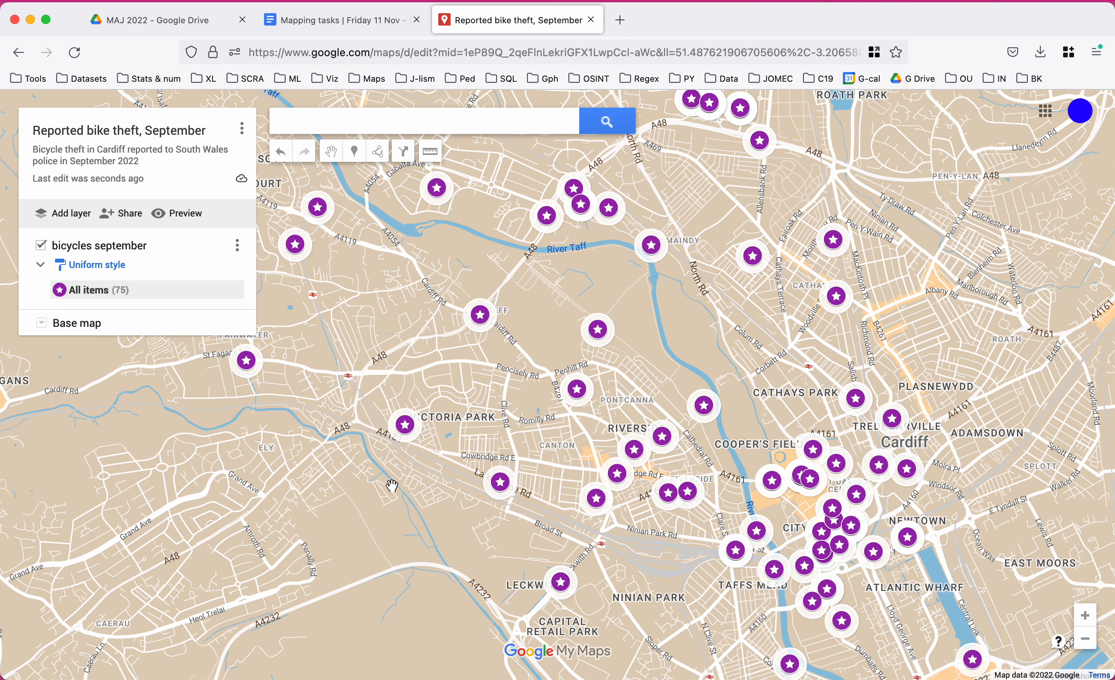
pyautogui.moveTo(378, 526); pyautogui.dragTo(375, 489)
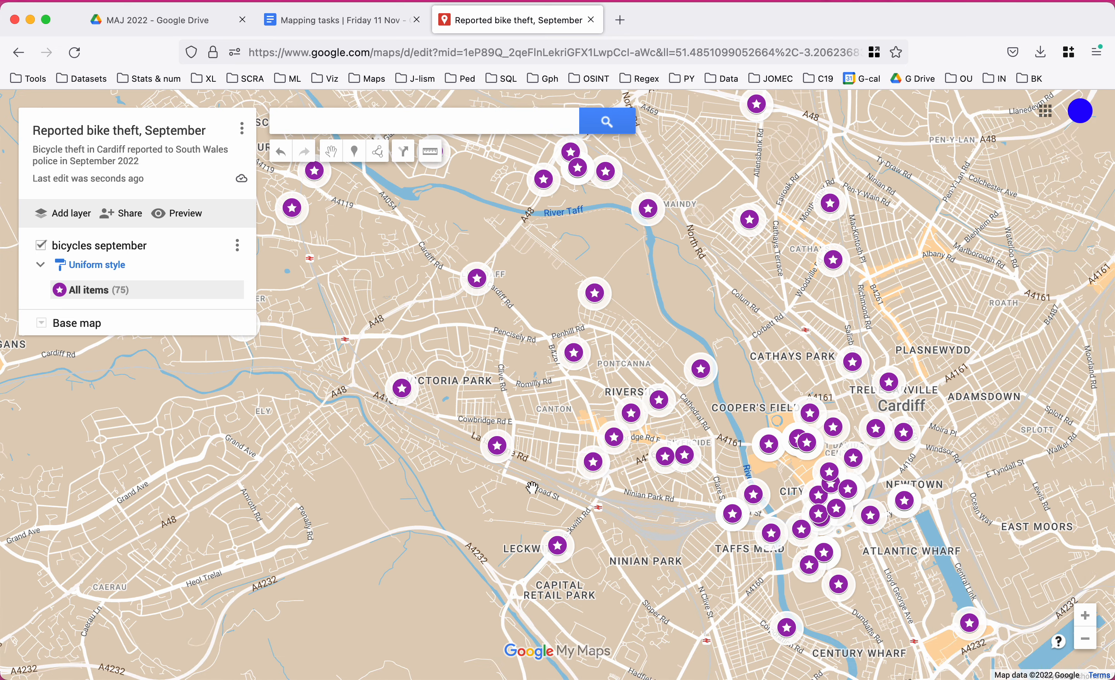
pyautogui.click(1085, 639)
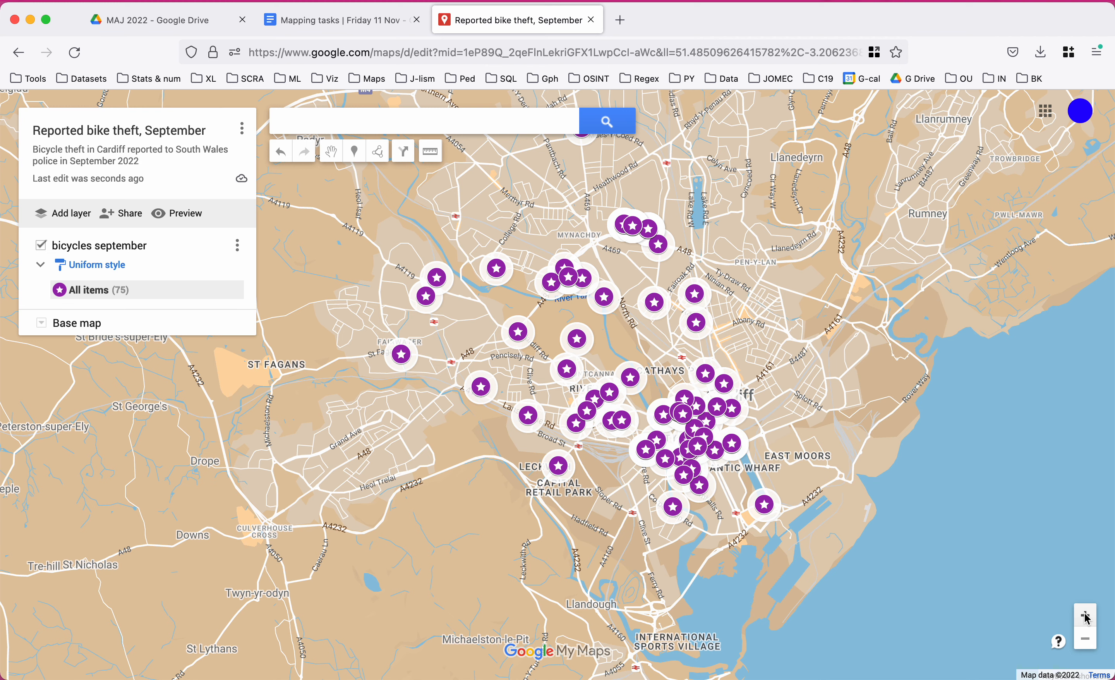
pyautogui.click(1086, 616)
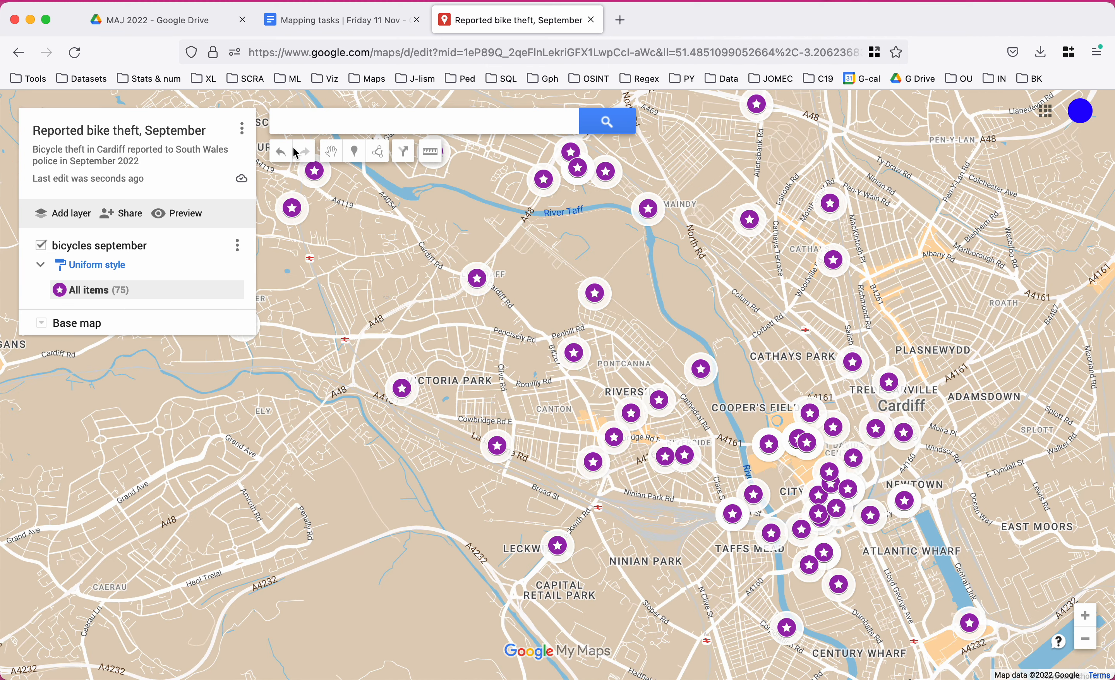
pyautogui.moveTo(328, 237); pyautogui.dragTo(329, 277)
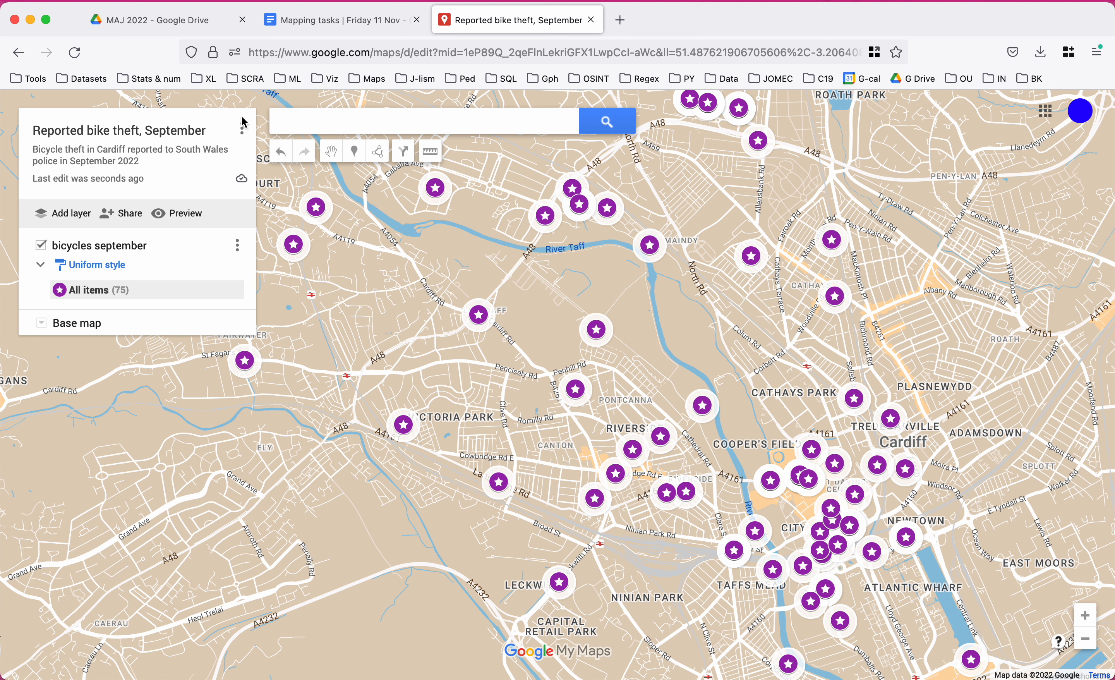
pyautogui.click(243, 133)
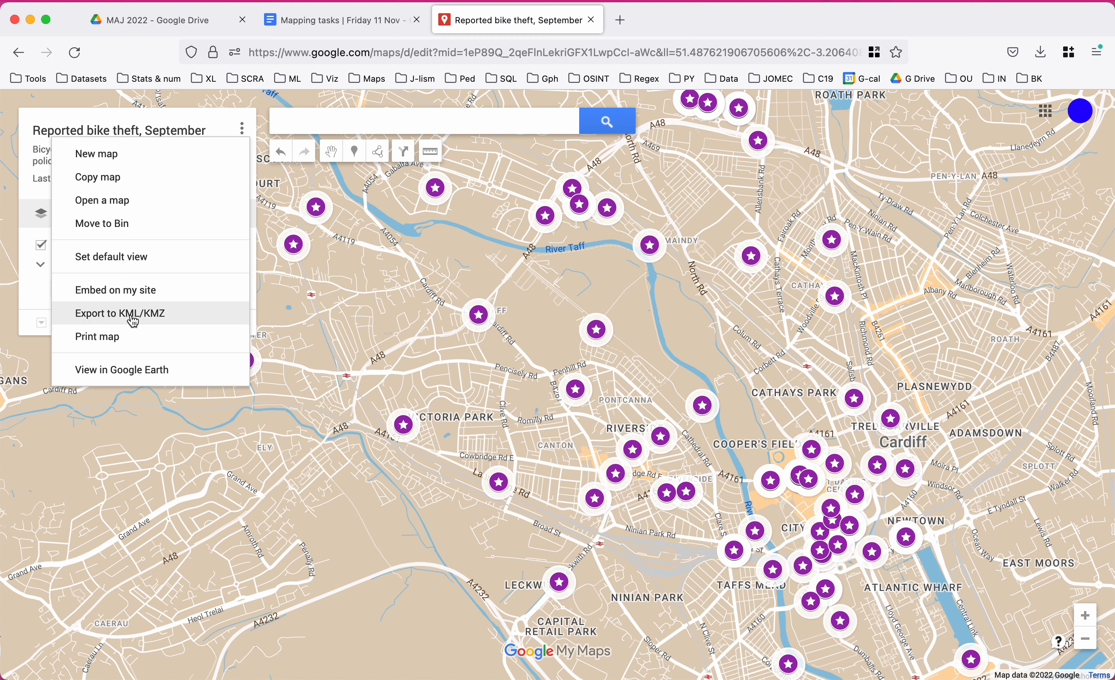
# Print the map to PDF using Letter size and Portrait orientation.
pyautogui.click(122, 340)
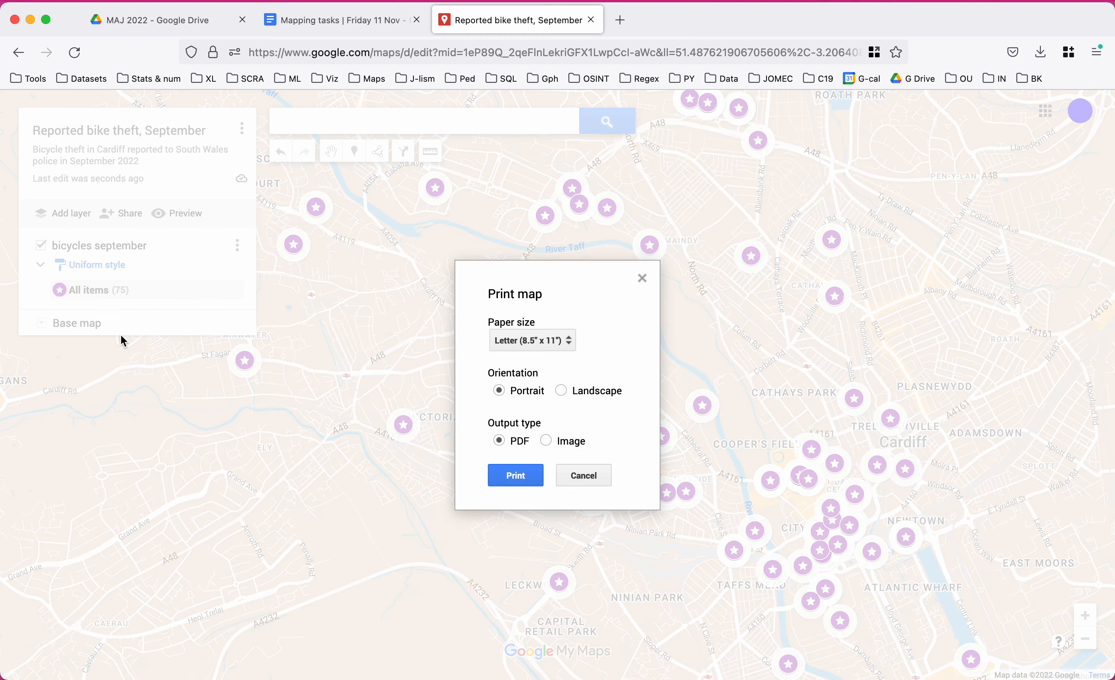
pyautogui.click(509, 476)
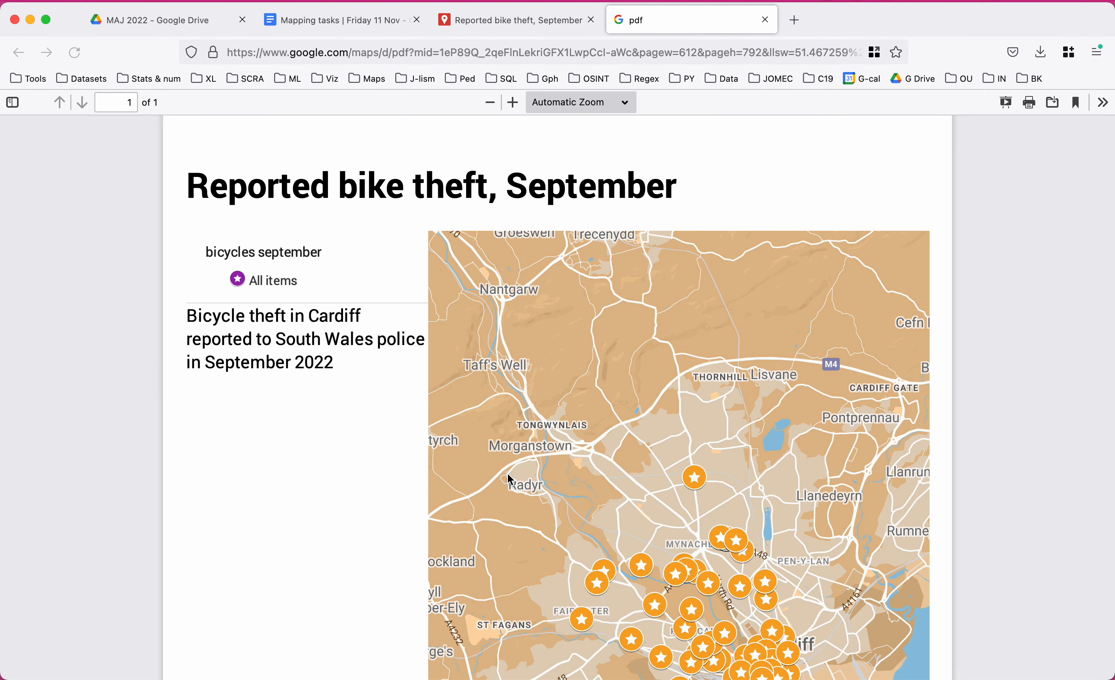
# Scroll through the printed PDF, then go back to the map editor.
pyautogui.scroll(-4, 383, 414)
pyautogui.scroll(-5, 381, 410)
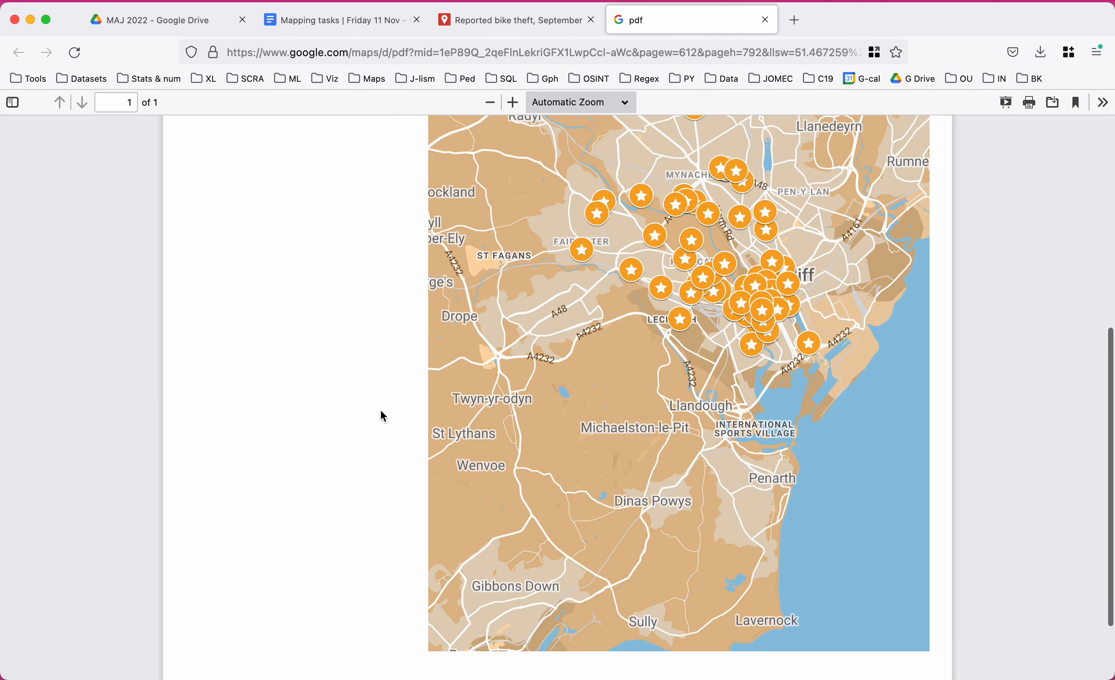
pyautogui.scroll(9, 381, 410)
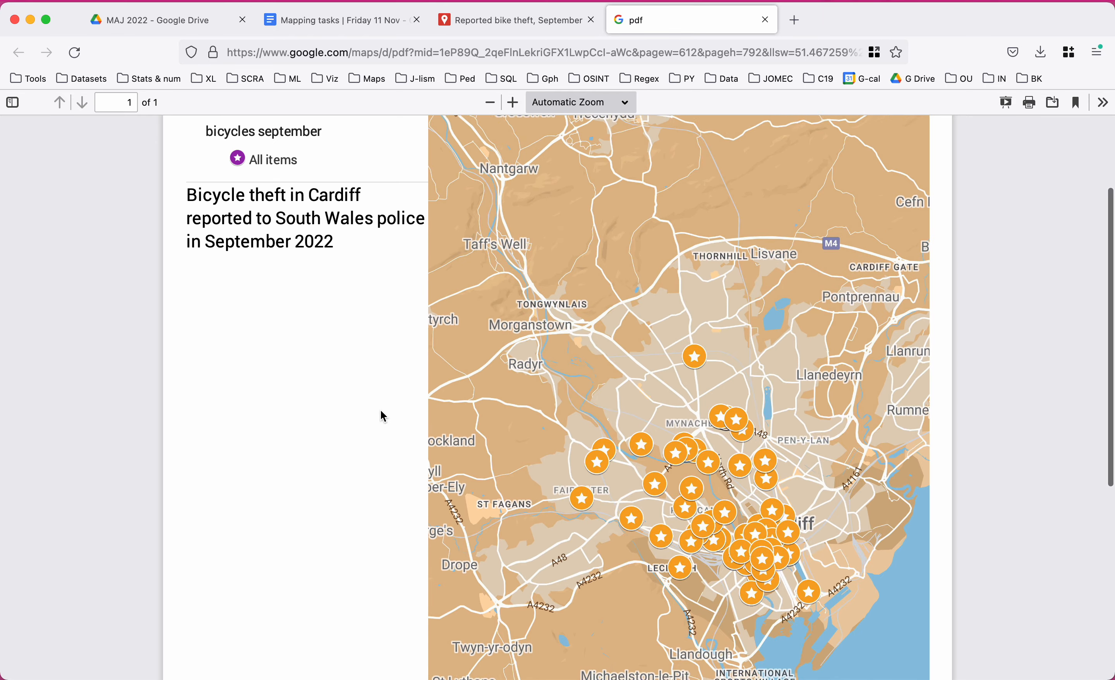
pyautogui.click(499, 21)
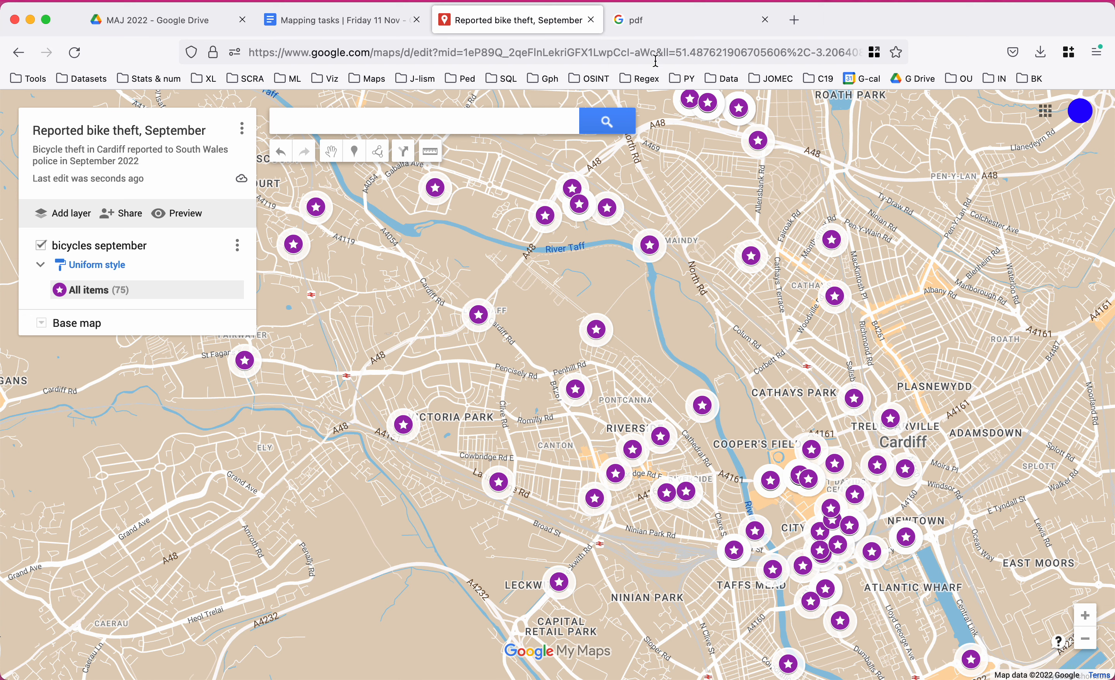
# Hide your name and photo, share with anyone holding the link, copy it, and start a new tab.
pyautogui.click(128, 220)
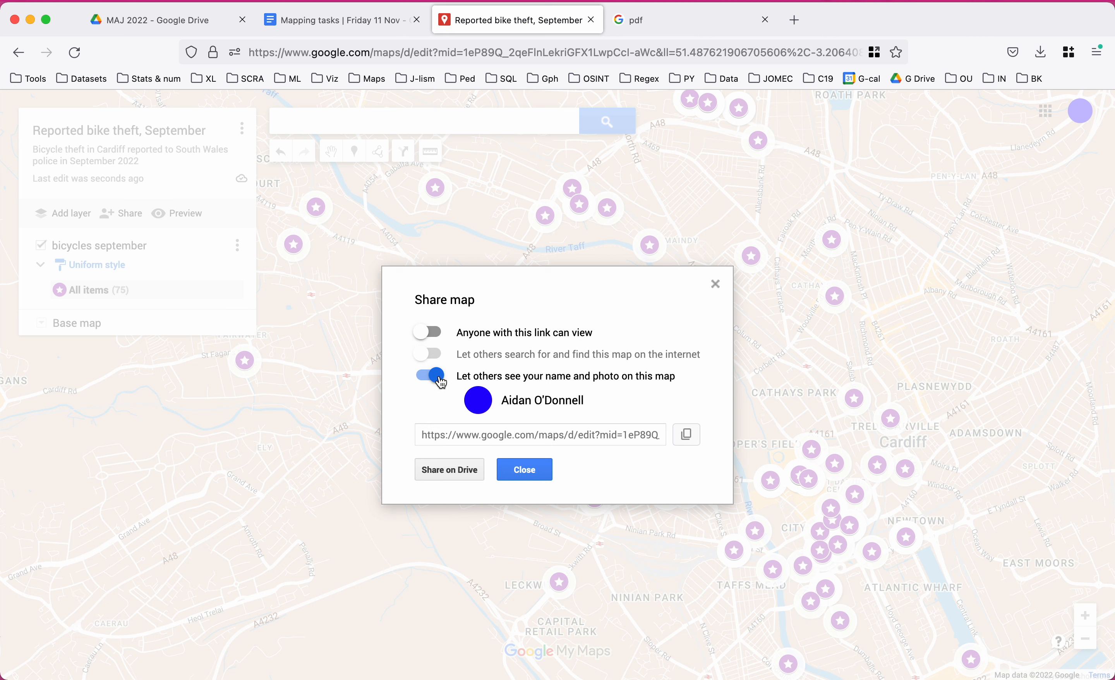
pyautogui.click(427, 380)
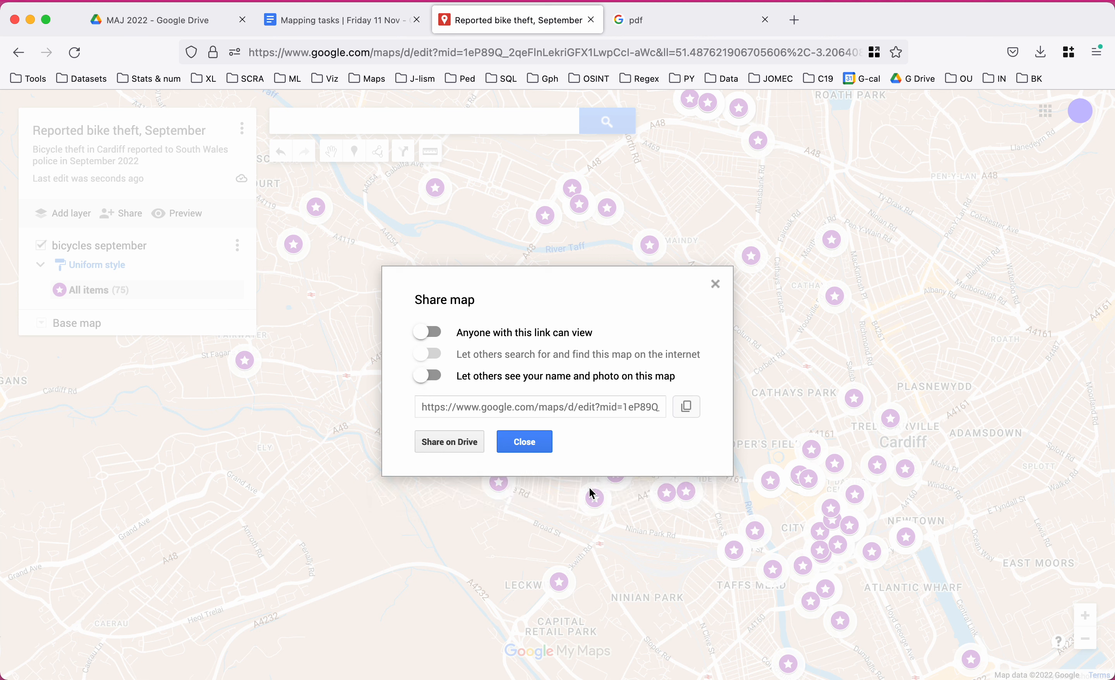
pyautogui.click(440, 332)
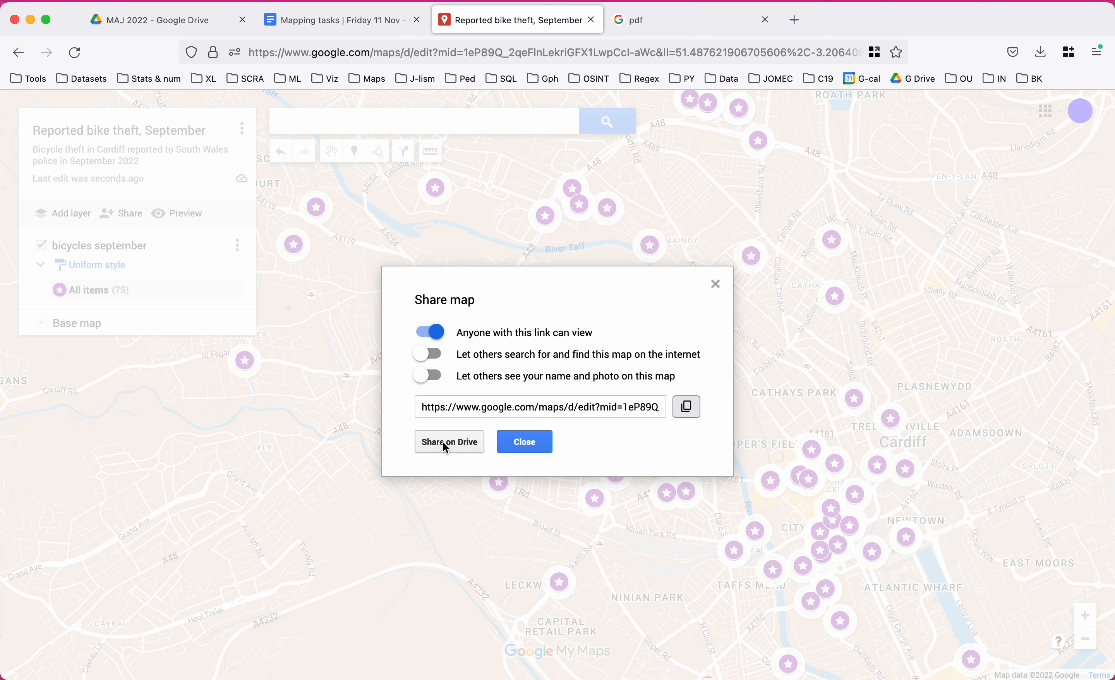
pyautogui.click(688, 409)
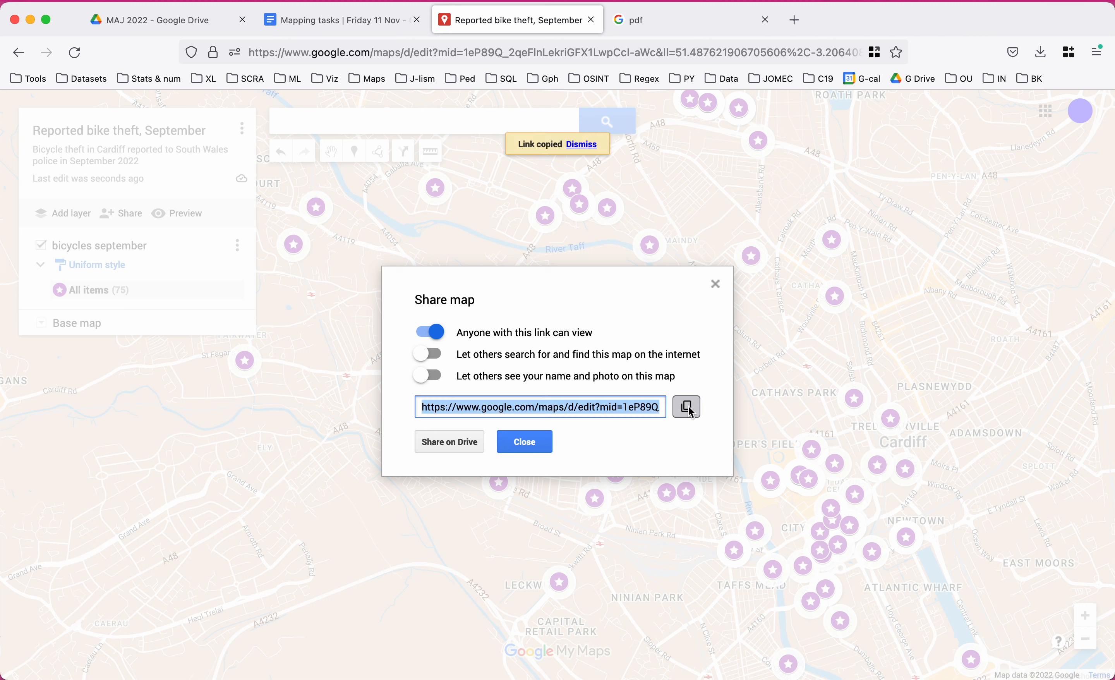
pyautogui.click(794, 20)
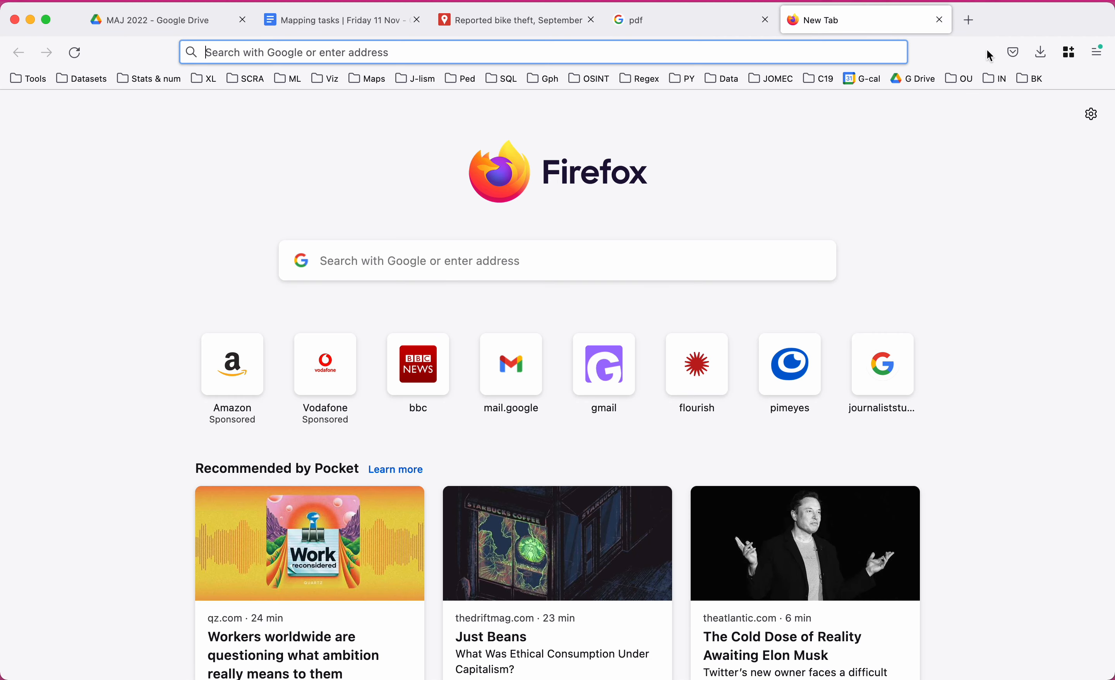
# Paste the shared map link into a new Work-container tab to load the public Cardiff bike-theft viewer.
pyautogui.click(1067, 52)
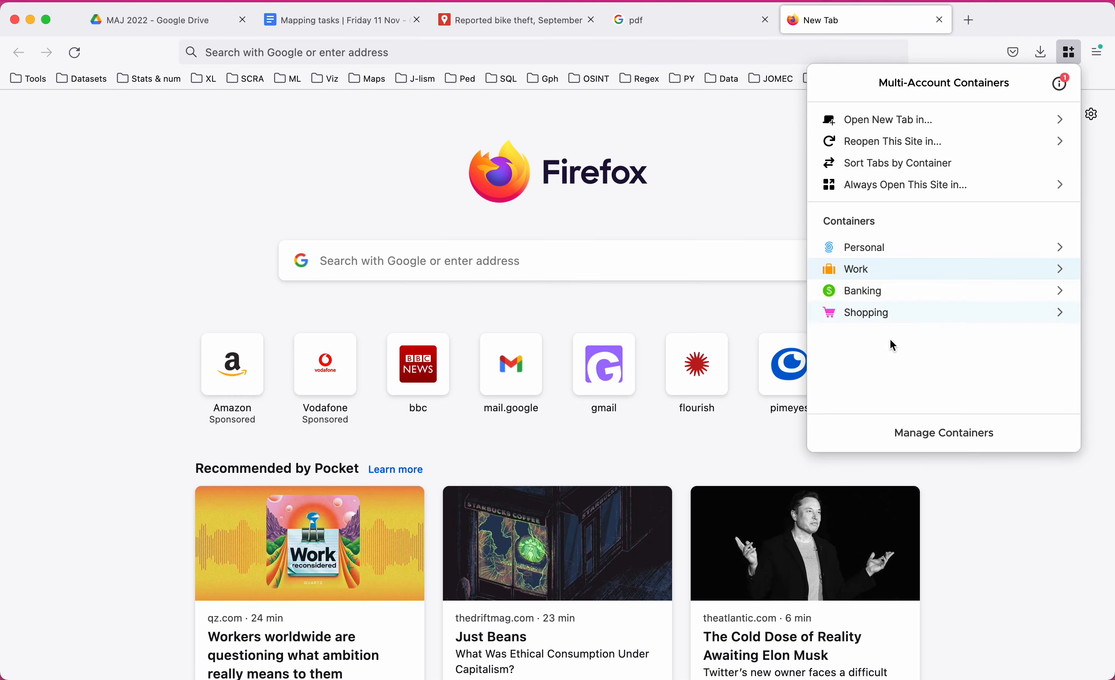
pyautogui.click(894, 273)
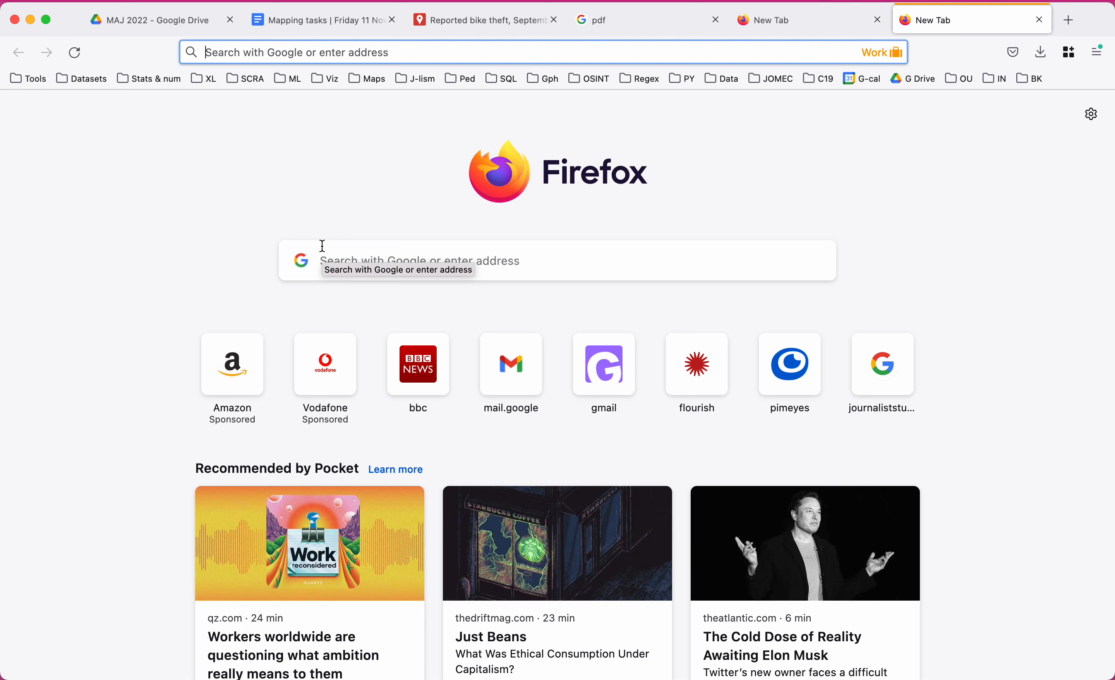
pyautogui.press('Return')
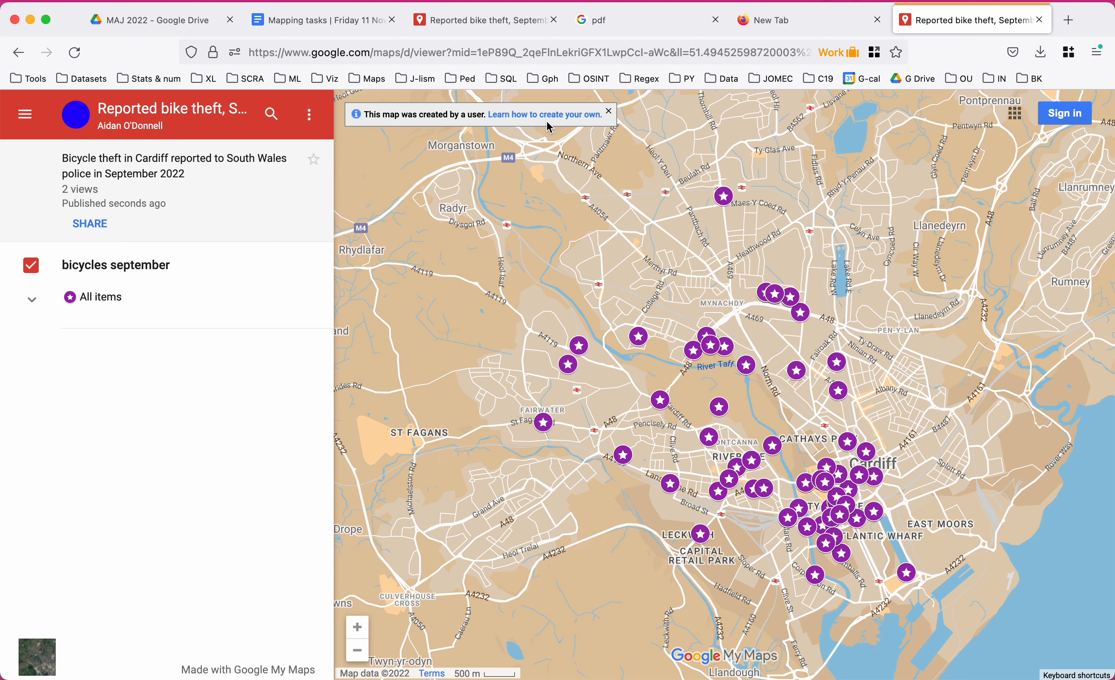
# Toggle the bicycles september layer off and on, then browse its list of items.
pyautogui.click(33, 266)
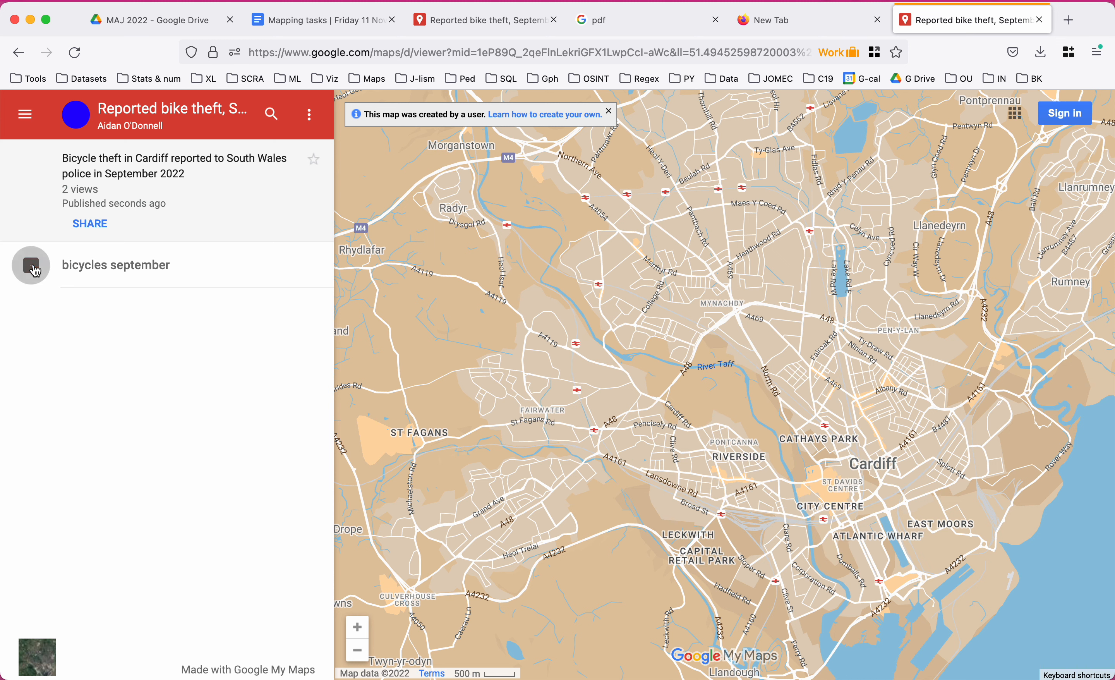
pyautogui.click(32, 267)
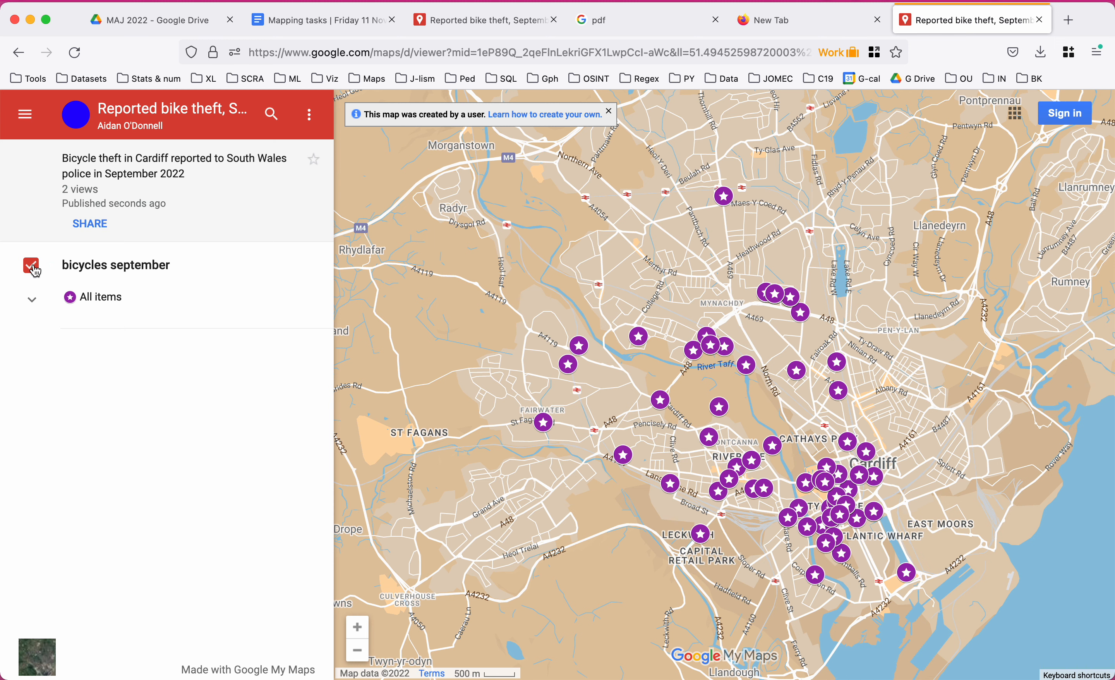
pyautogui.click(33, 304)
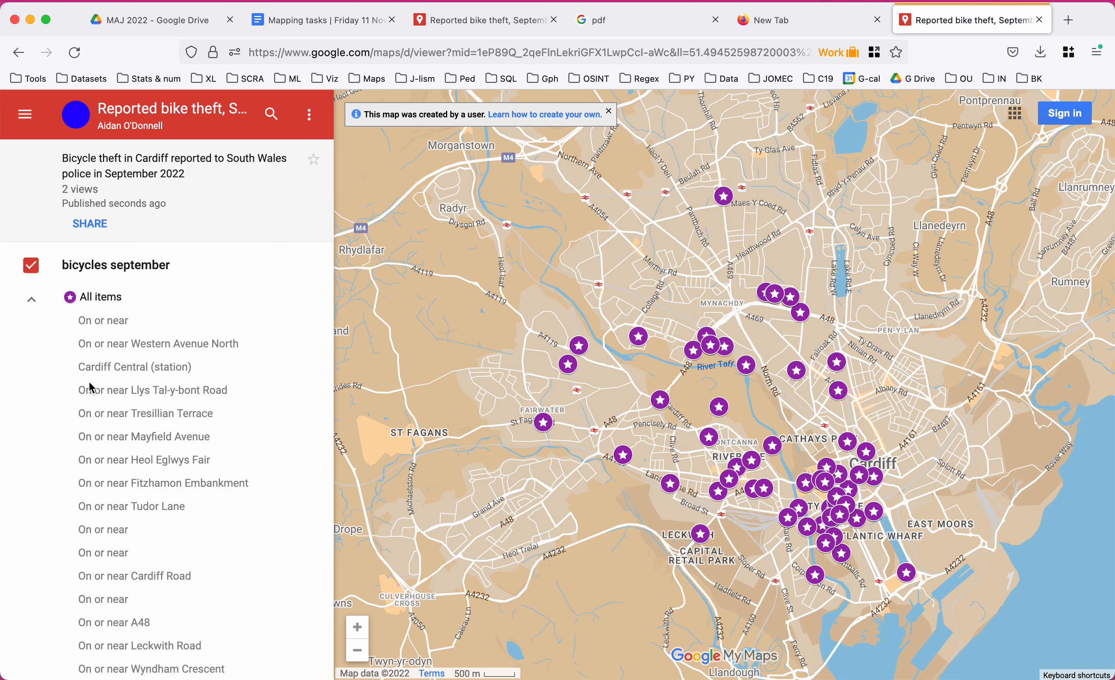
pyautogui.scroll(-15, 92, 388)
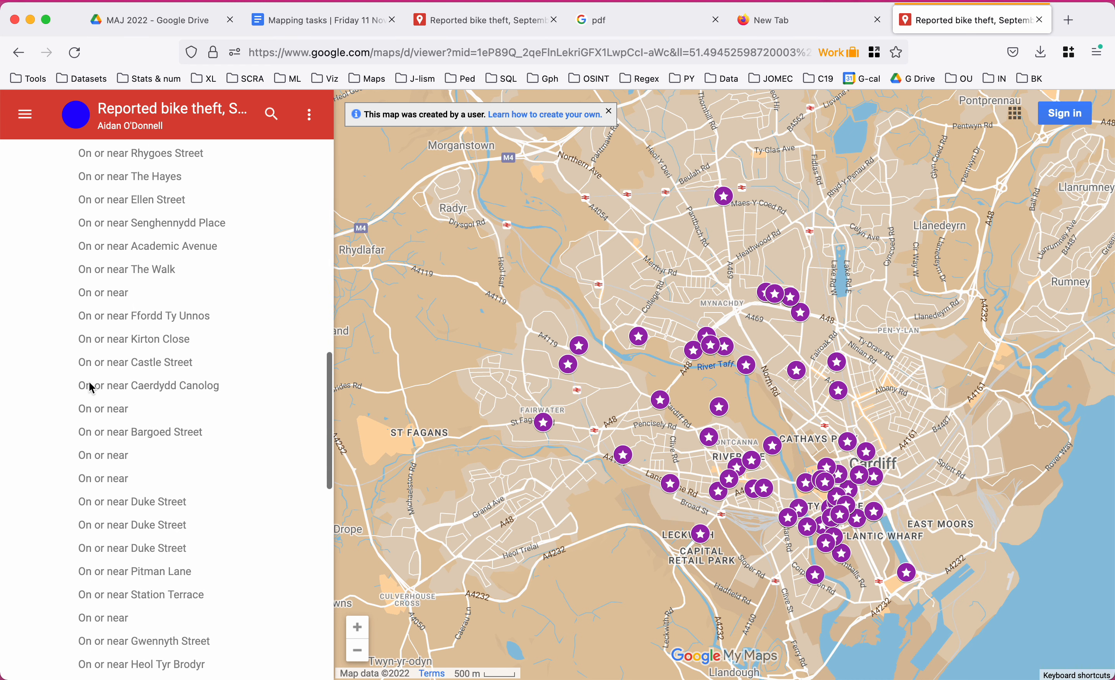
pyautogui.scroll(-15, 91, 388)
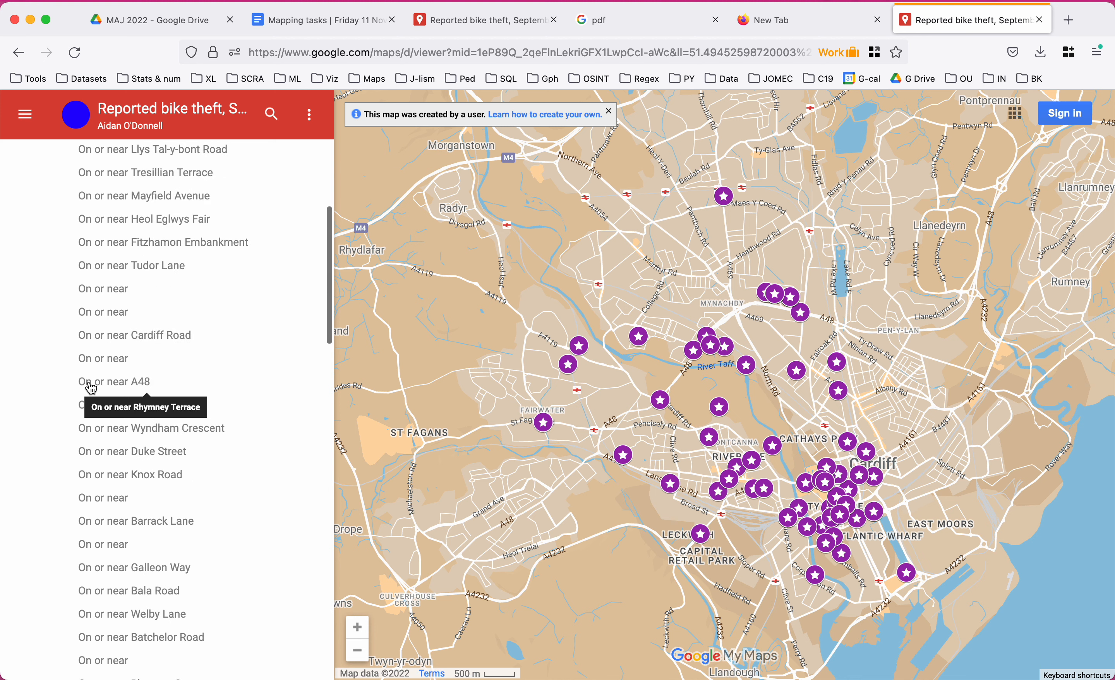
# View the Fairwater, Ffordd Ty Unnos, Bala Road, Lansdowne Road, Leckwith Road and Rhymney Terrace theft details.
pyautogui.click(545, 426)
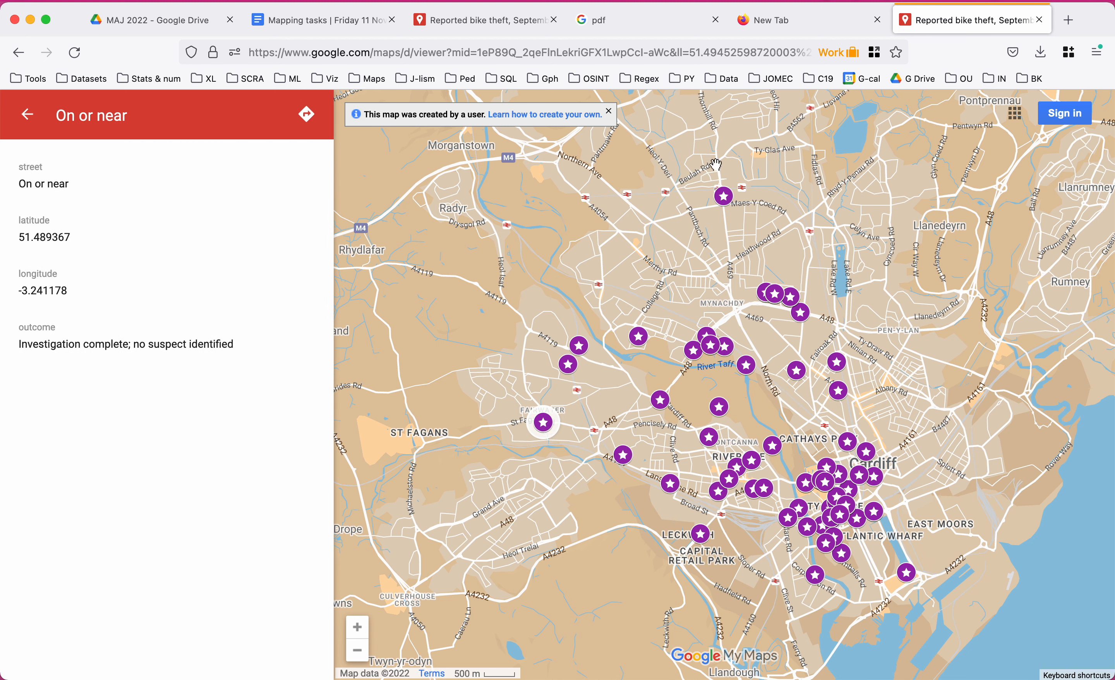
pyautogui.click(724, 198)
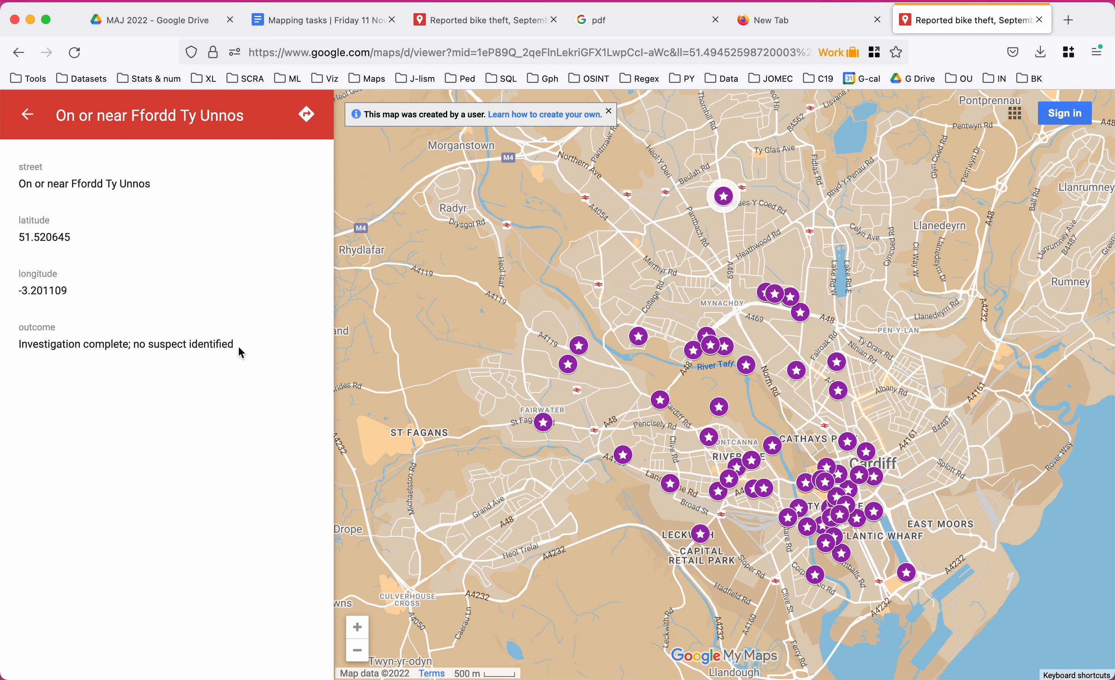
pyautogui.click(641, 342)
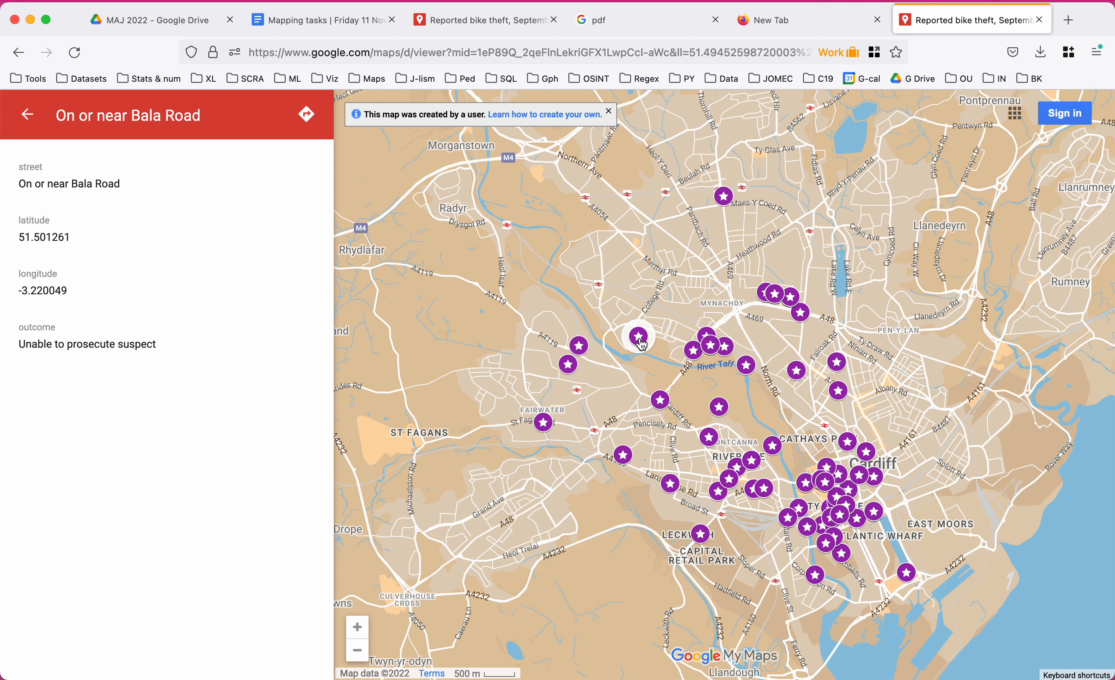
pyautogui.click(672, 485)
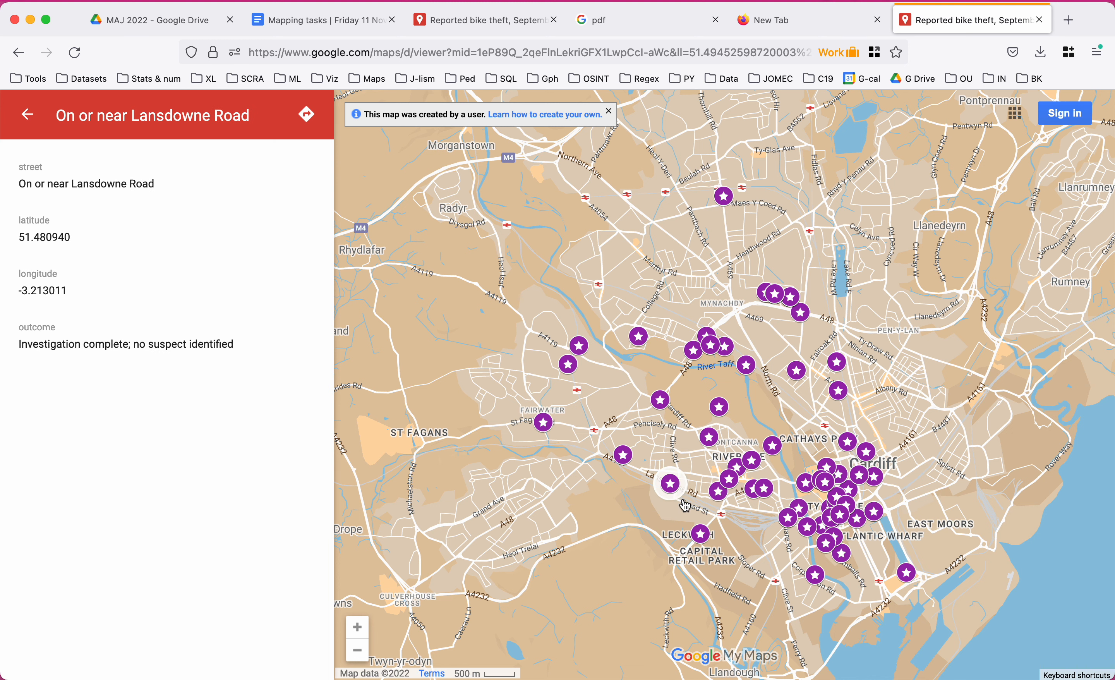
pyautogui.click(704, 538)
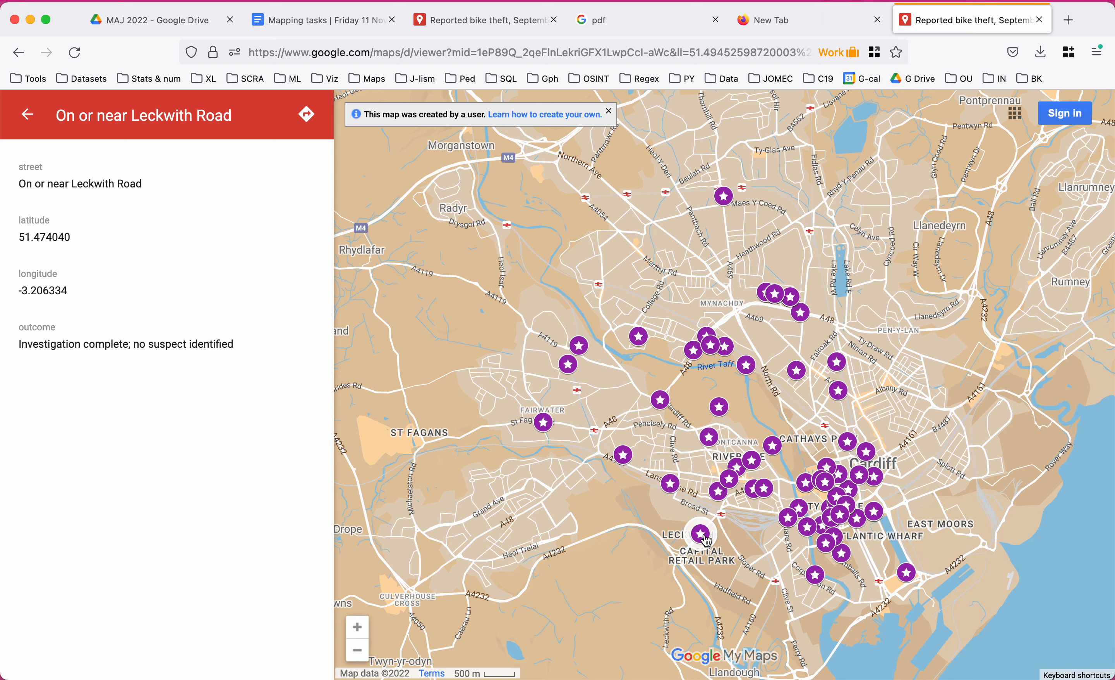
pyautogui.click(838, 393)
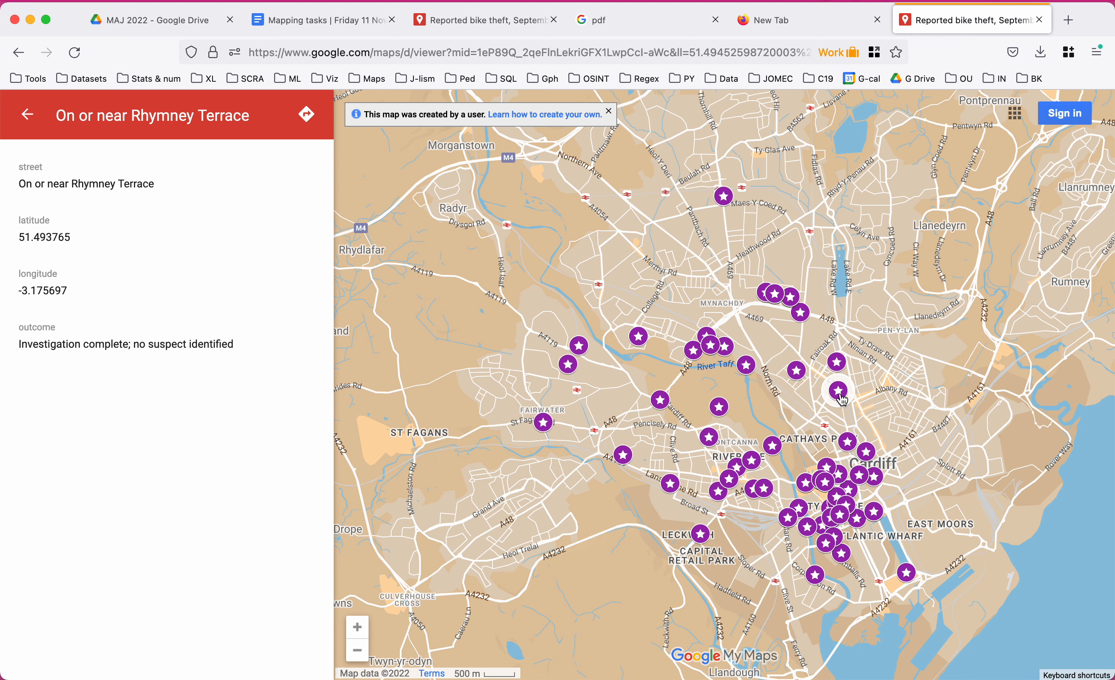
pyautogui.click(302, 20)
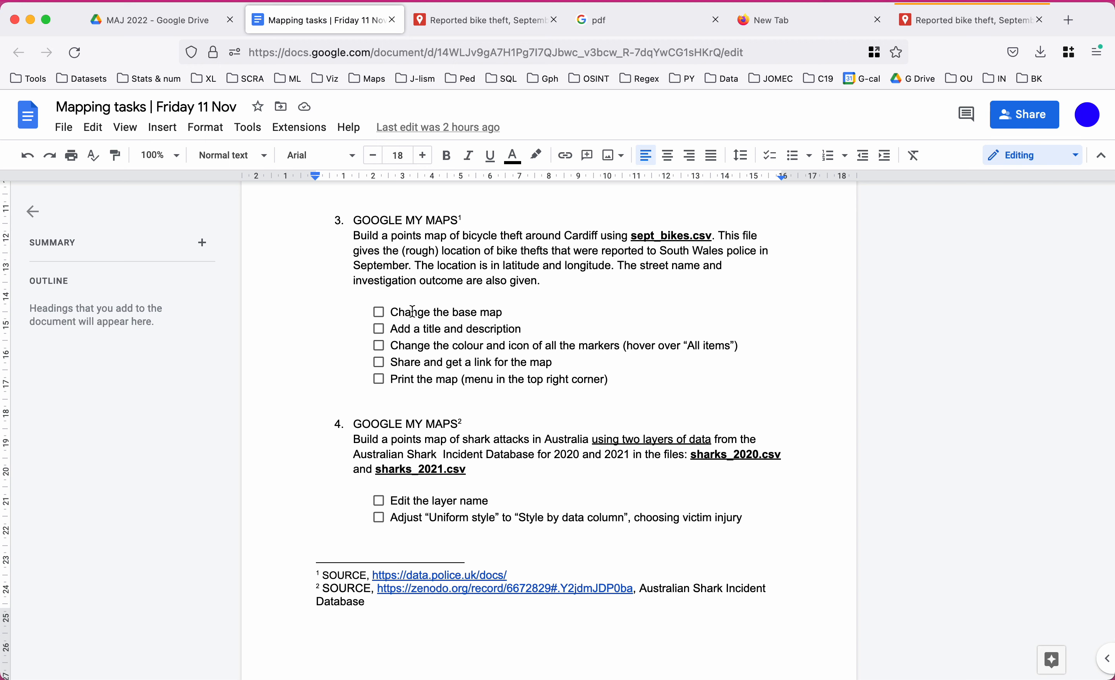
pyautogui.click(940, 23)
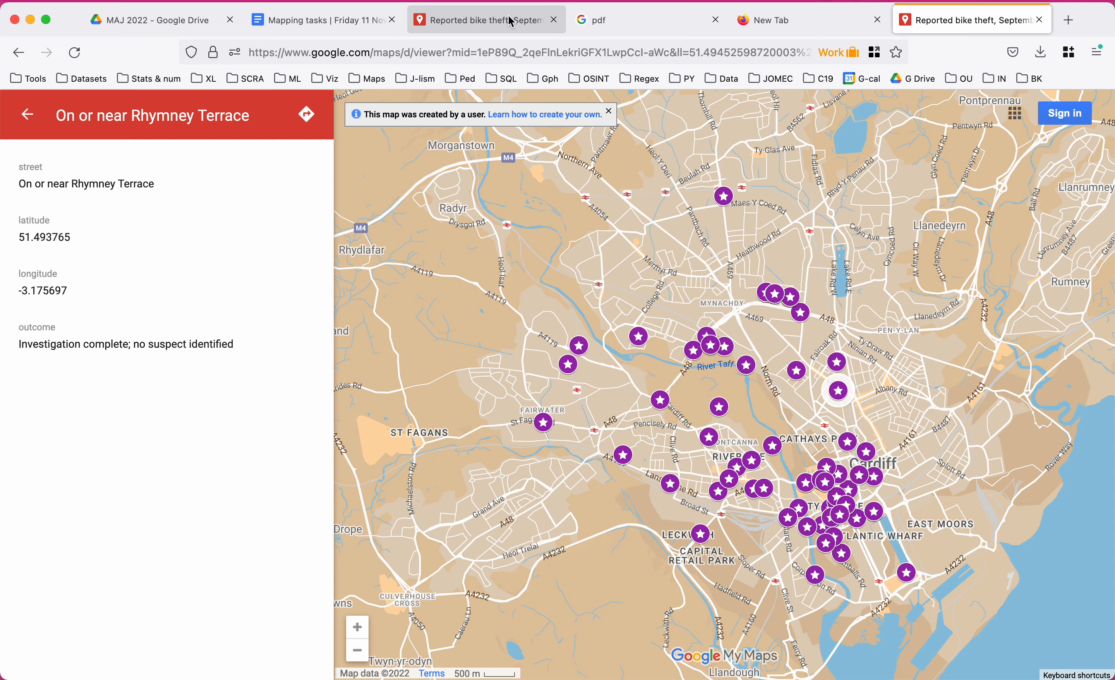
# In the editable map, import sharks_2020.csv as a new layer placed by latitude/longitude, titled by victim_injury.
pyautogui.click(489, 26)
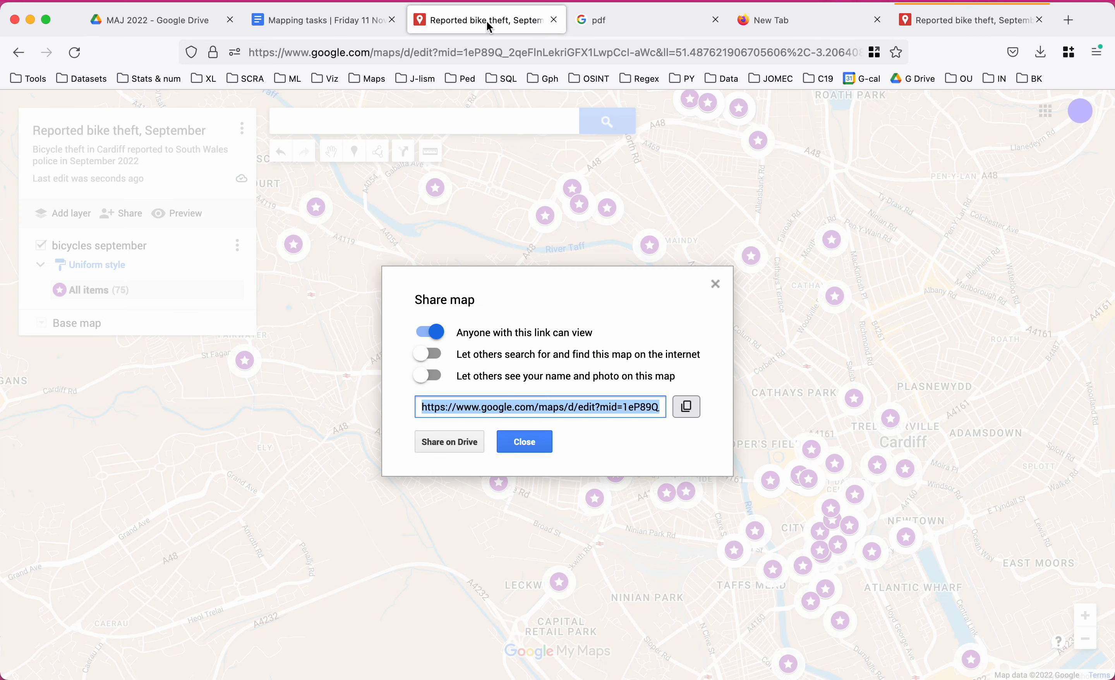
pyautogui.click(716, 284)
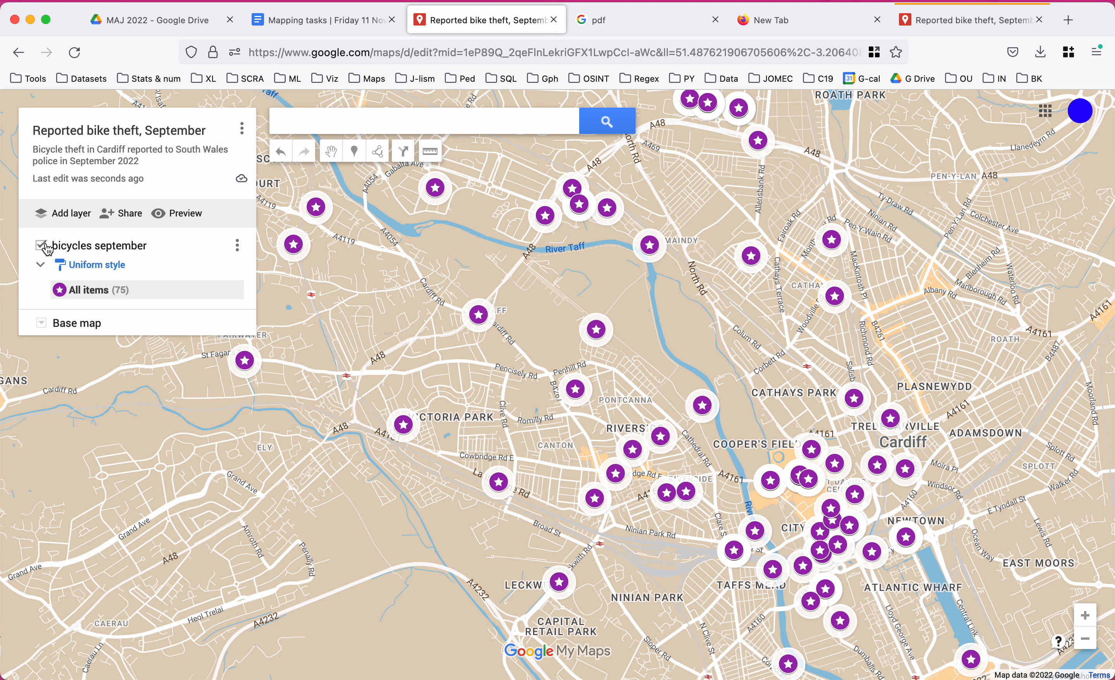
pyautogui.click(66, 213)
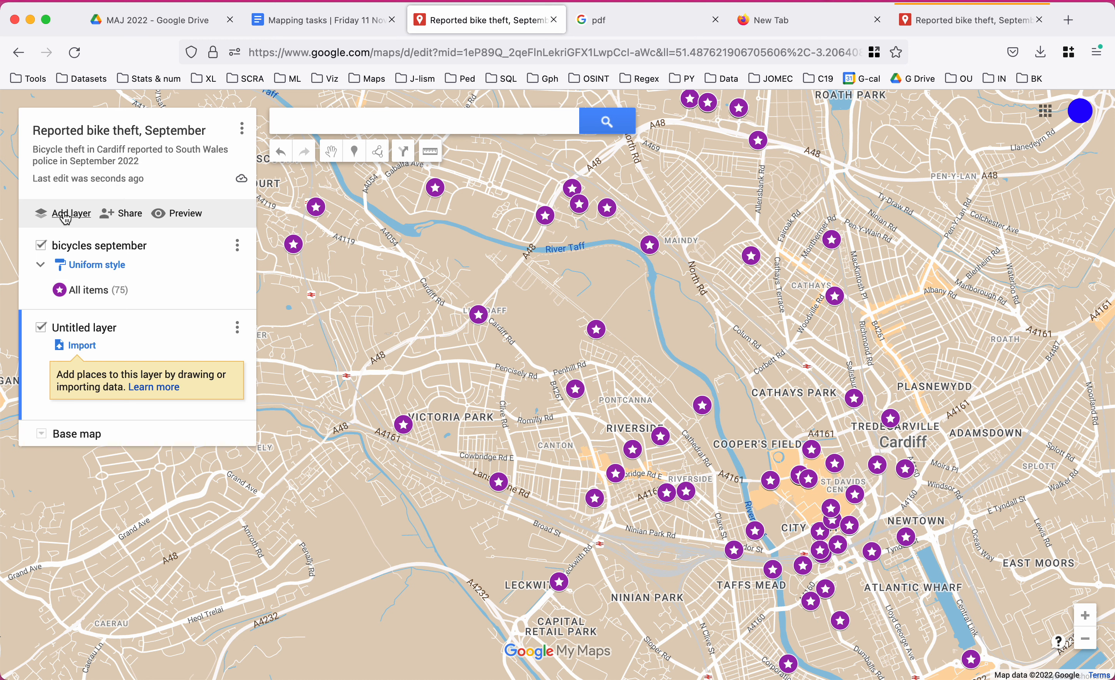
pyautogui.click(80, 346)
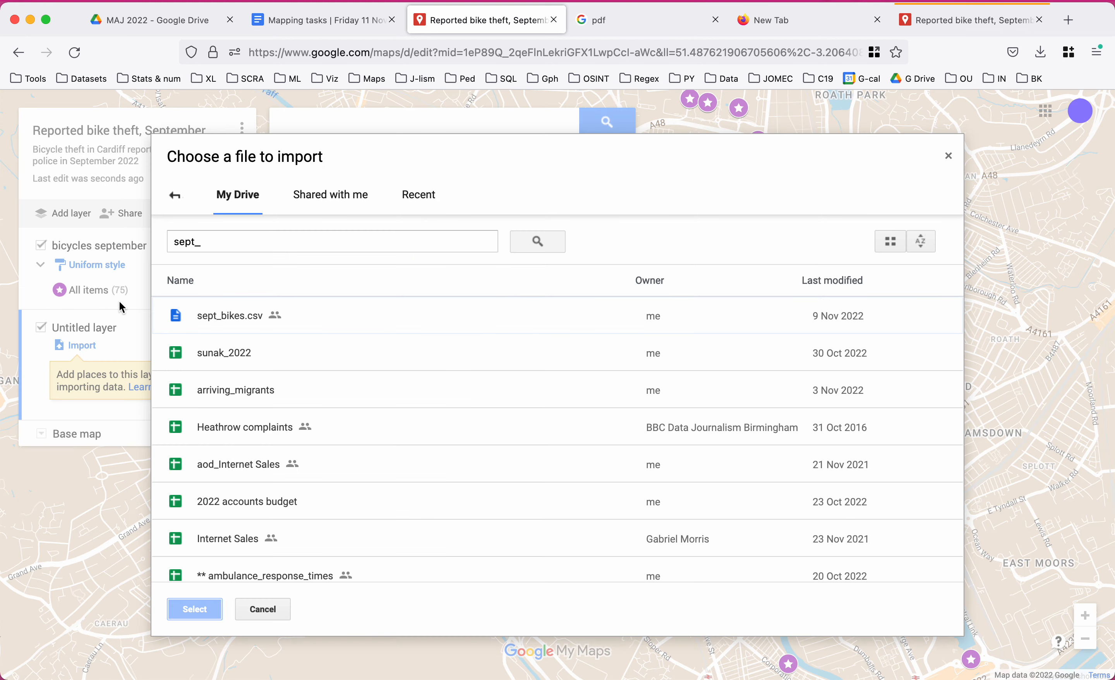
pyautogui.press('super+a')
pyautogui.write('sha')
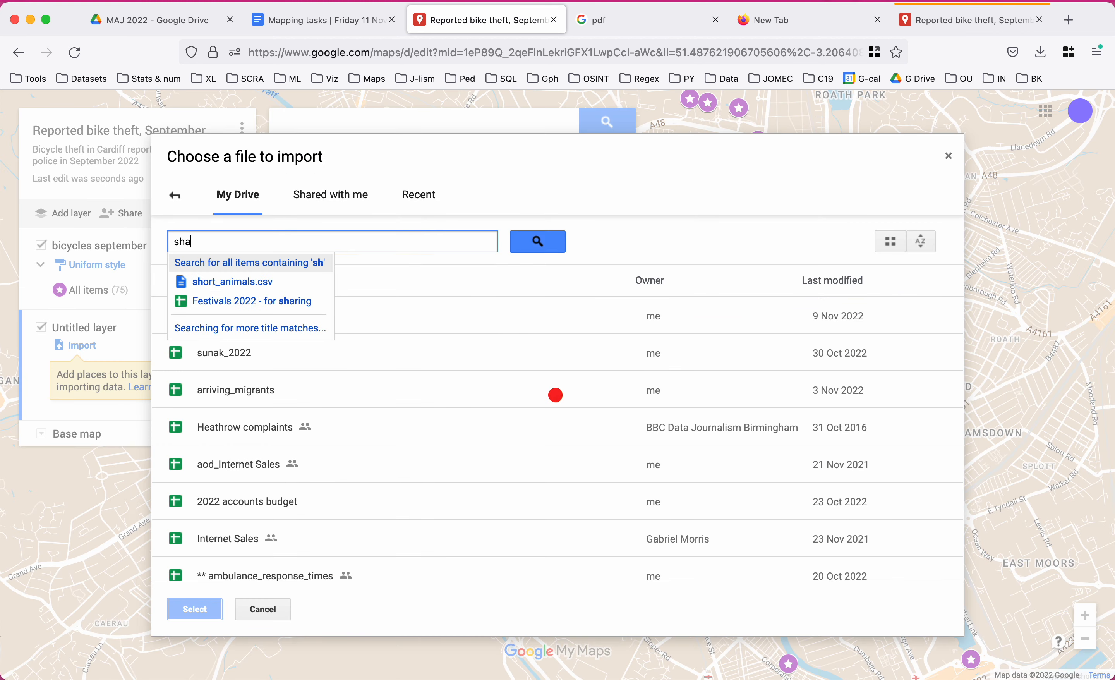
pyautogui.write('rks')
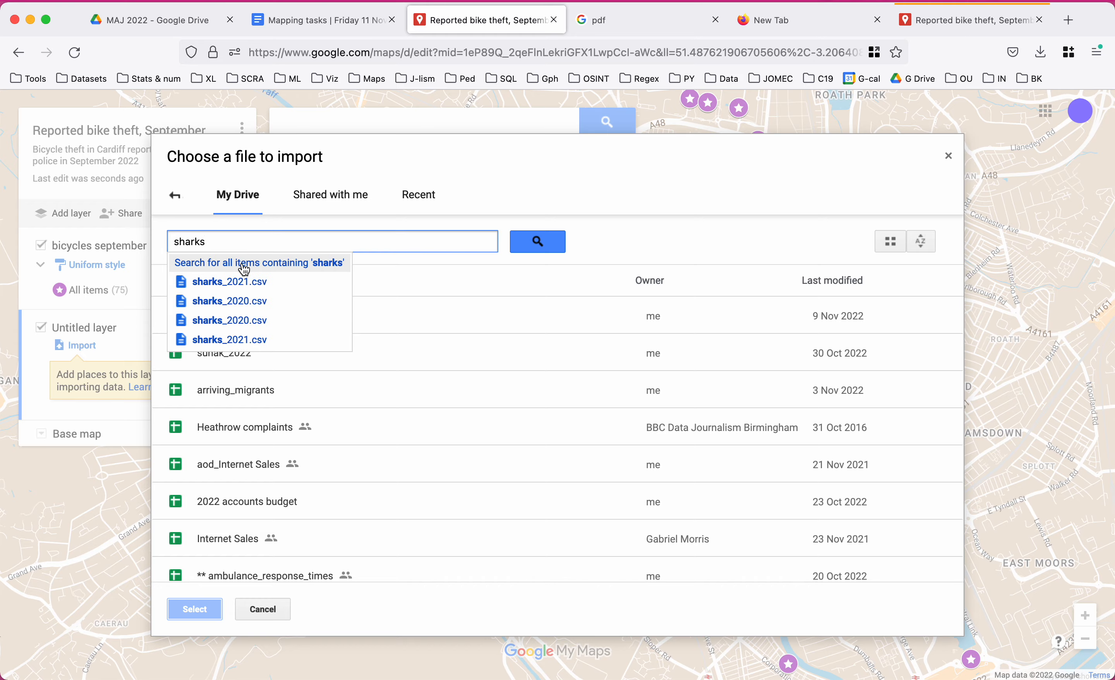
pyautogui.click(239, 301)
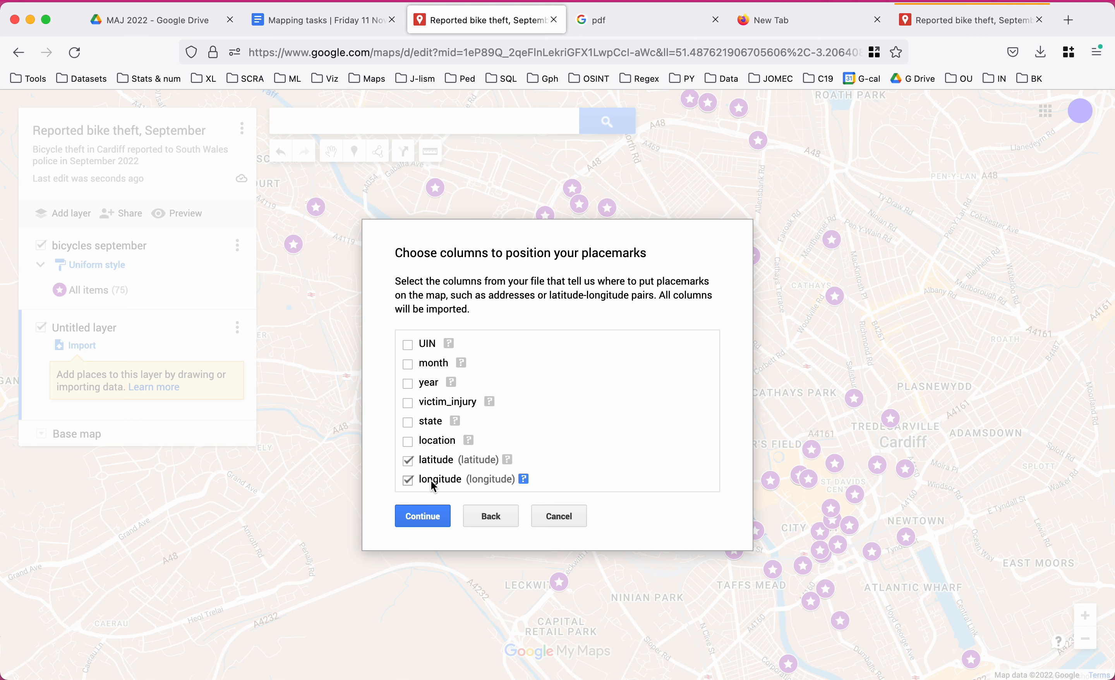
pyautogui.click(431, 519)
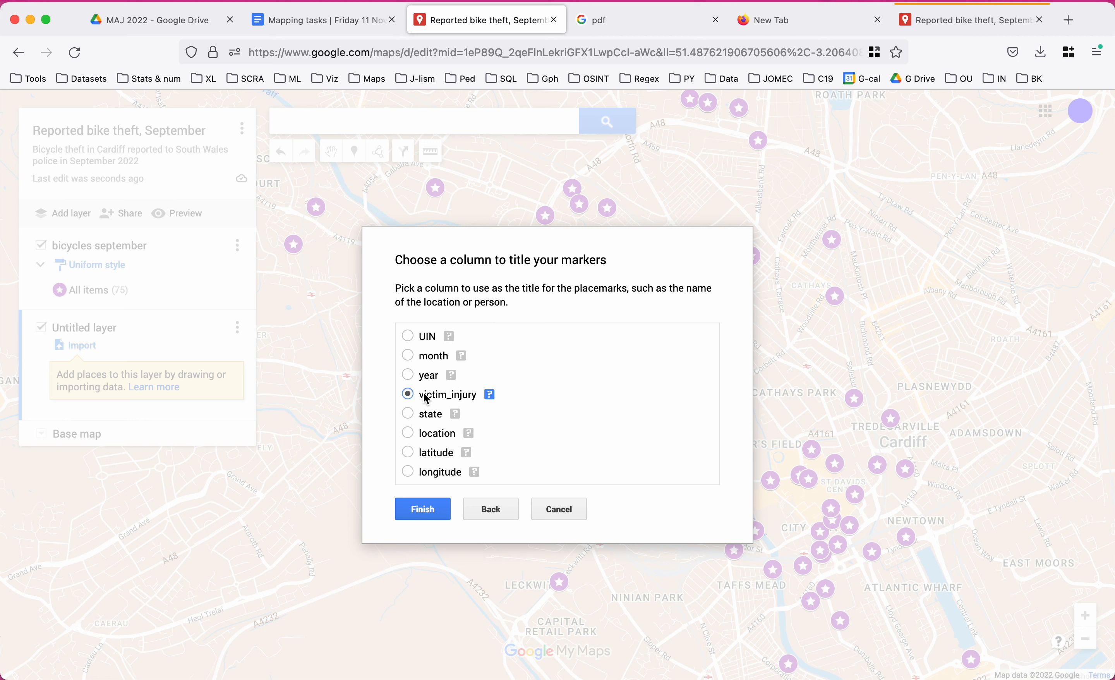
pyautogui.click(425, 509)
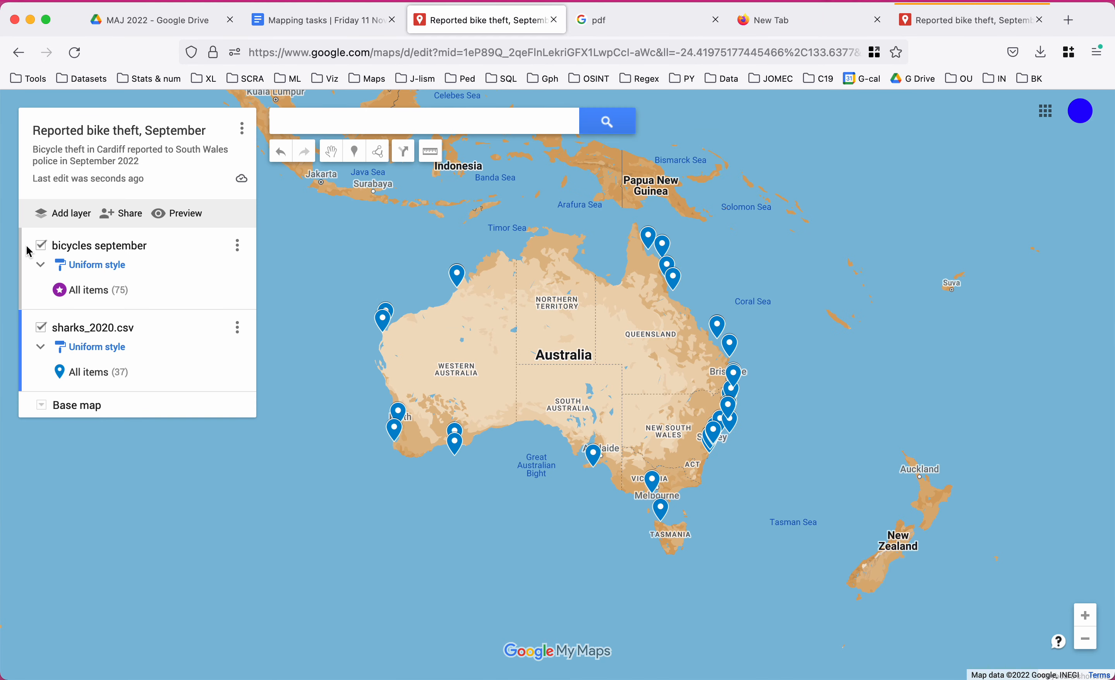
# Delete the bicycles september layer, leaving only the sharks_2020.csv layer.
pyautogui.click(238, 251)
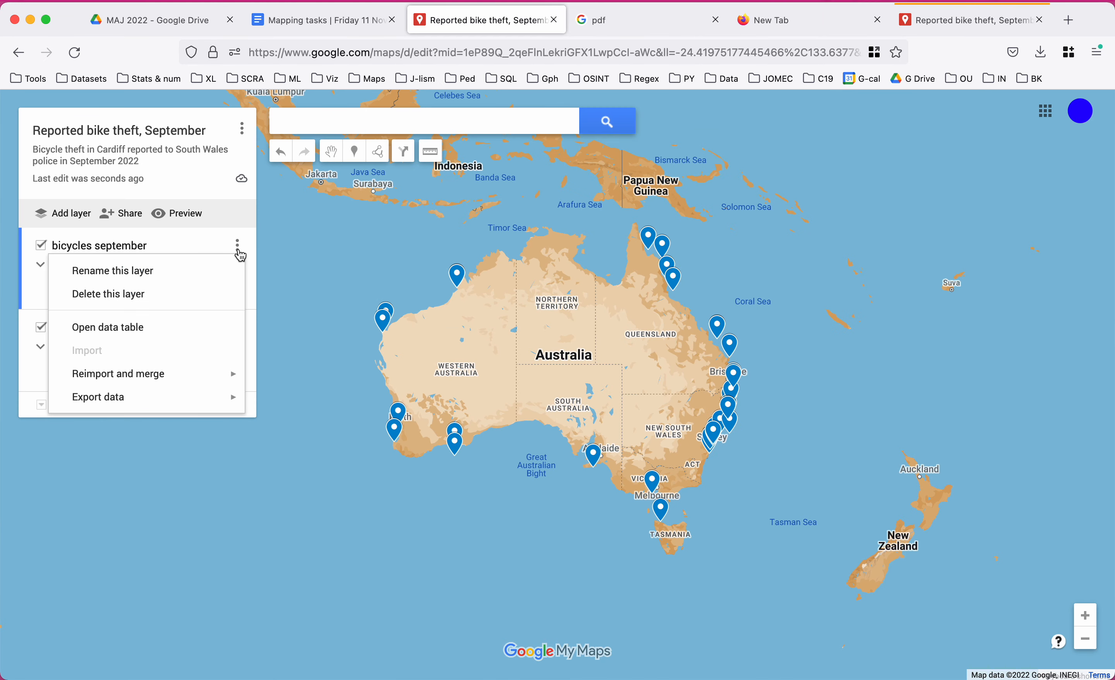
pyautogui.click(136, 295)
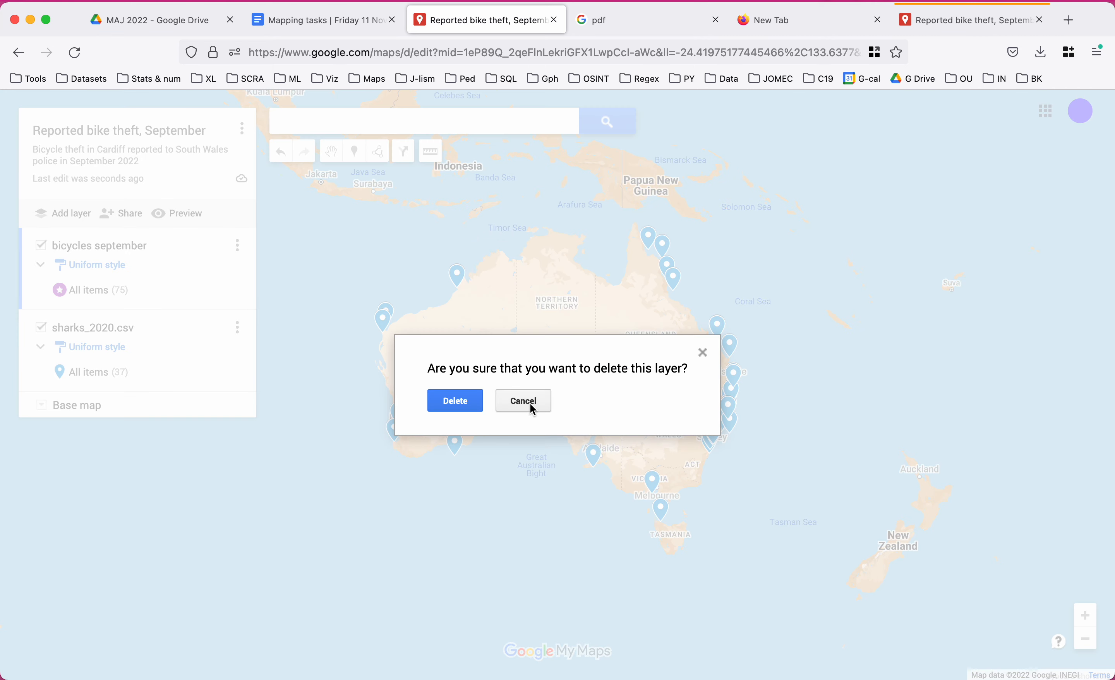
pyautogui.click(448, 406)
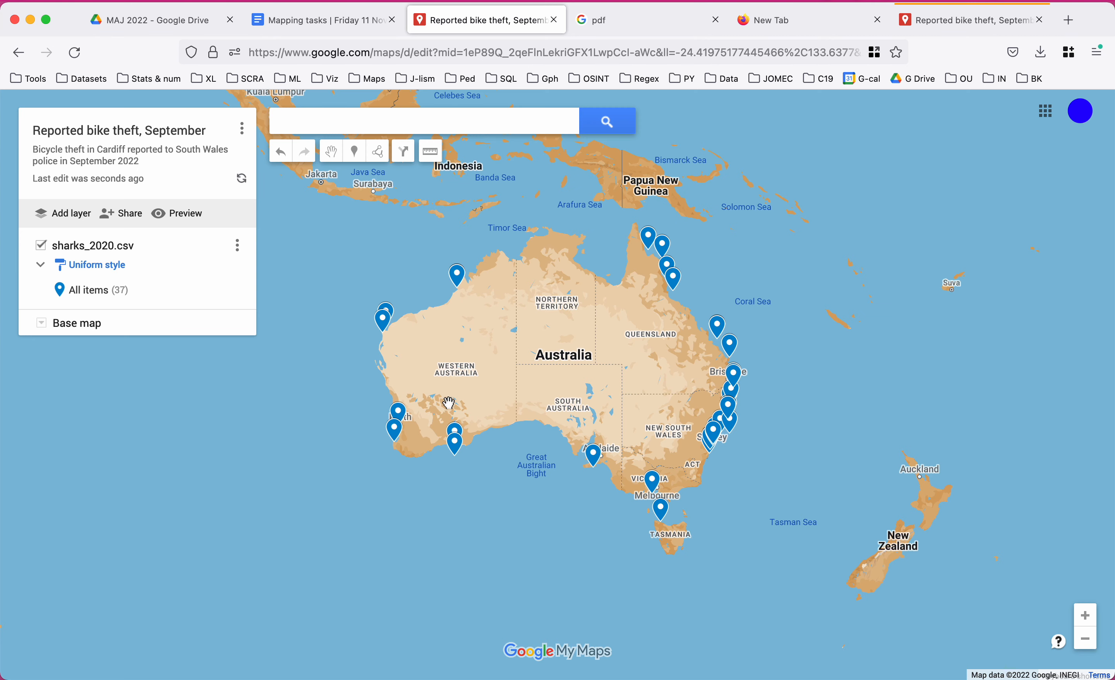
pyautogui.click(105, 131)
# Retitle the map 'Shark attacks, Australia', describe it as 'Shark attacks around Australia', and copy the source URL.
pyautogui.moveTo(607, 356); pyautogui.dragTo(387, 354)
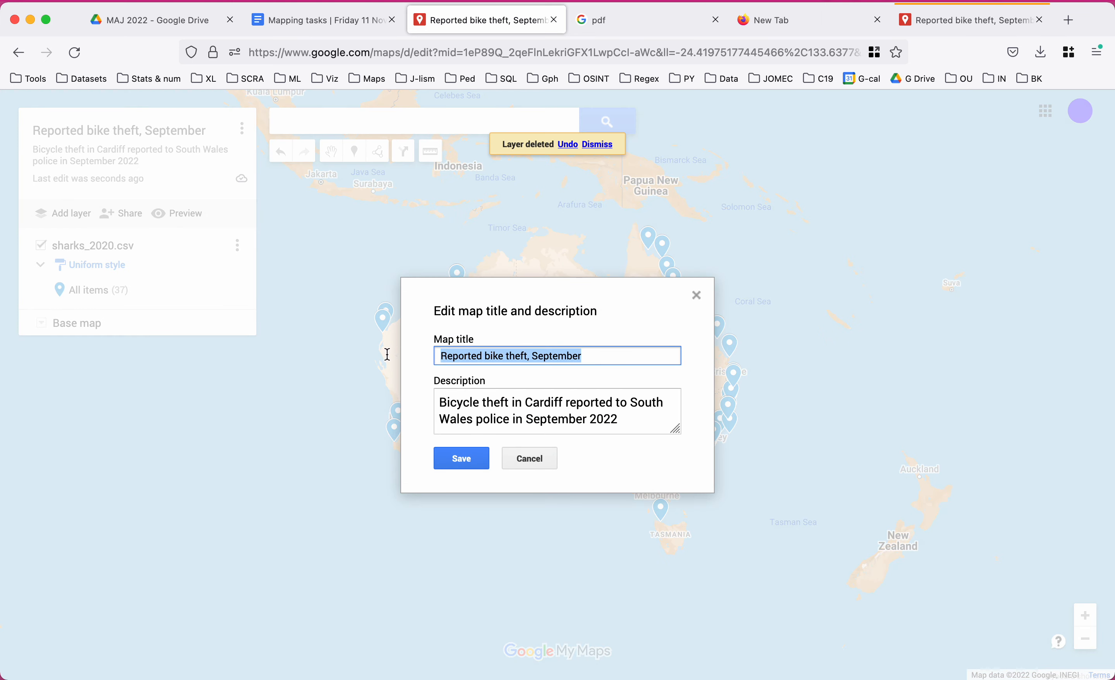
pyautogui.write('Shar')
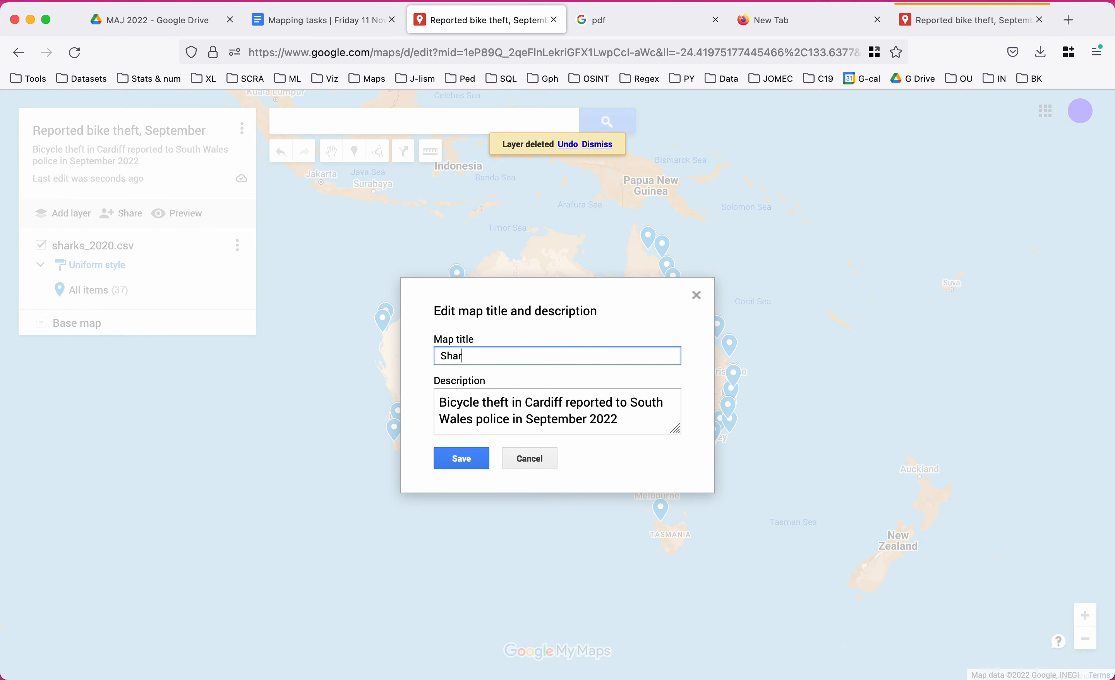
pyautogui.write('k attacks, Australia')
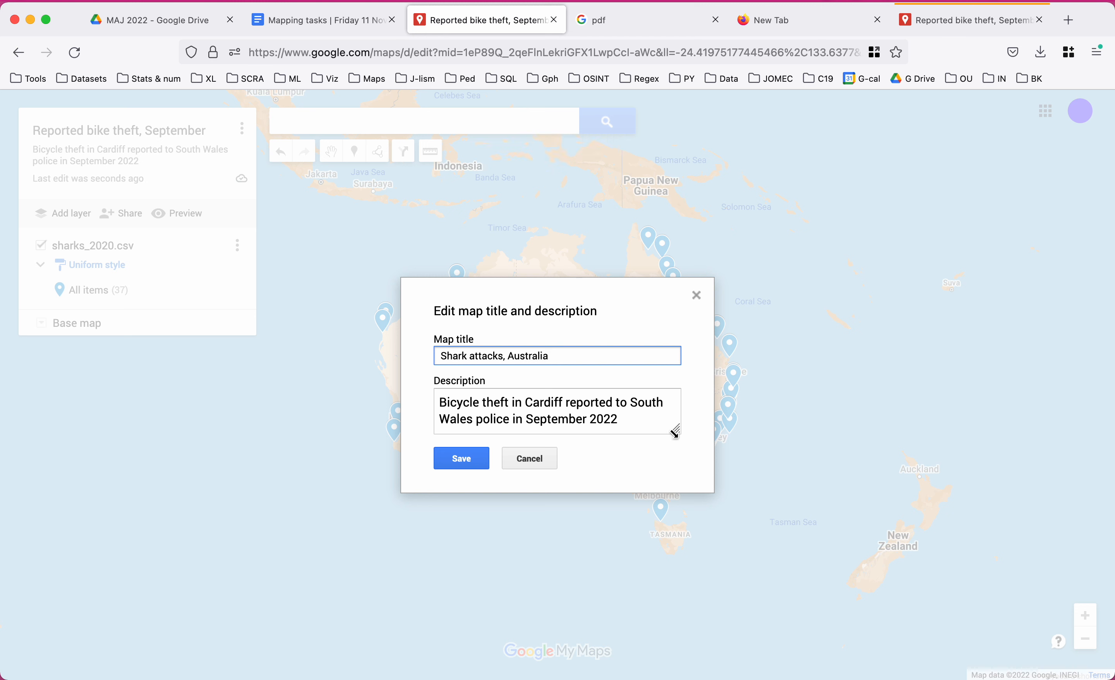
pyautogui.moveTo(631, 419); pyautogui.dragTo(361, 397)
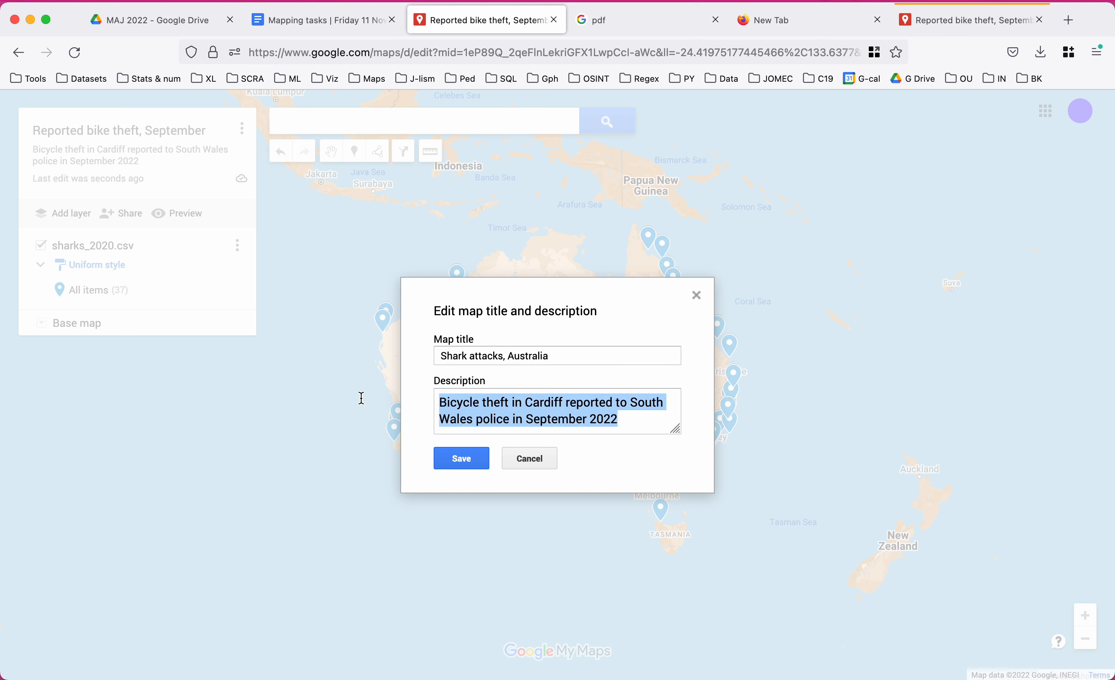
pyautogui.write('Shark a')
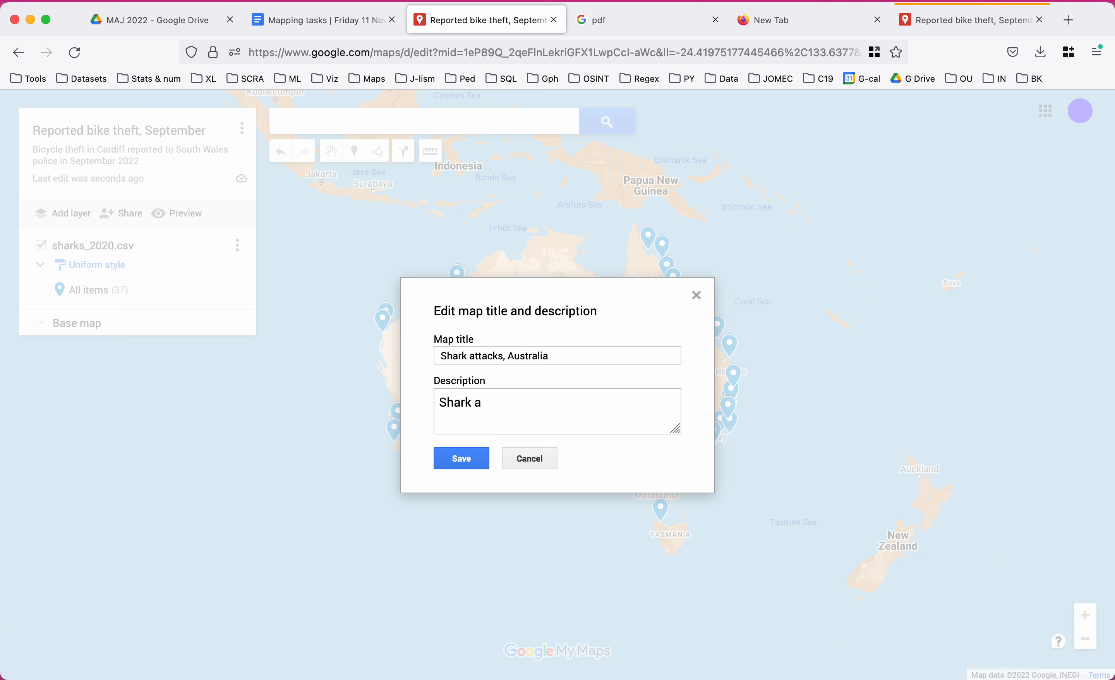
pyautogui.write('ttacks around Atu')
pyautogui.press('BackSpace')
pyautogui.press('BackSpace')
pyautogui.write('uist')
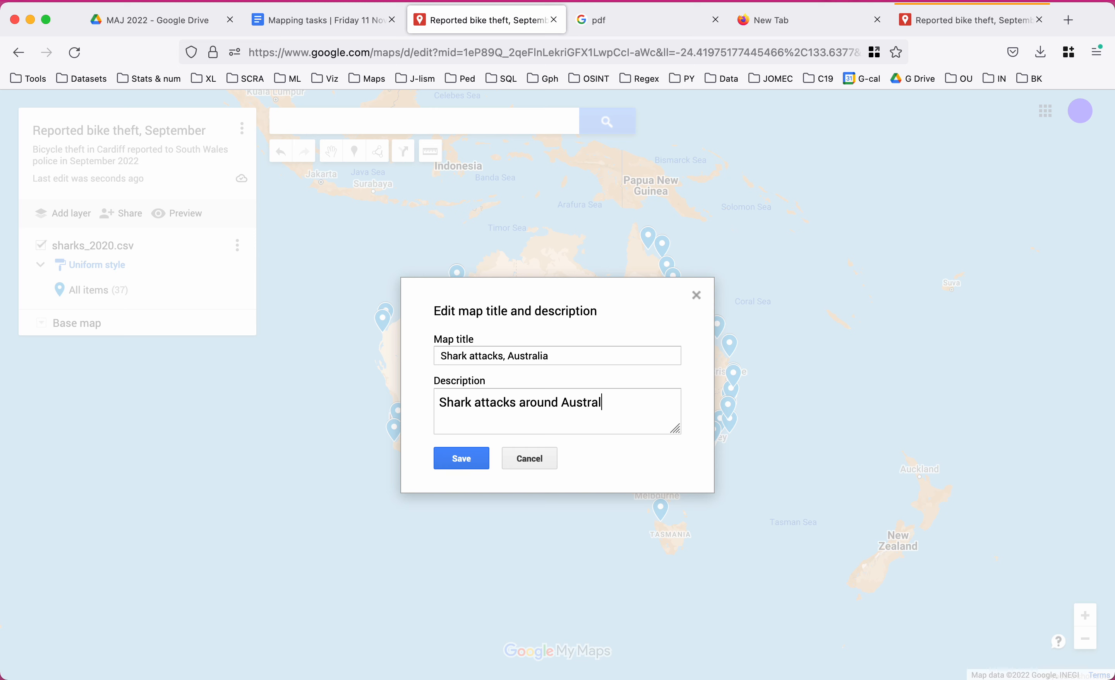
pyautogui.click(306, 25)
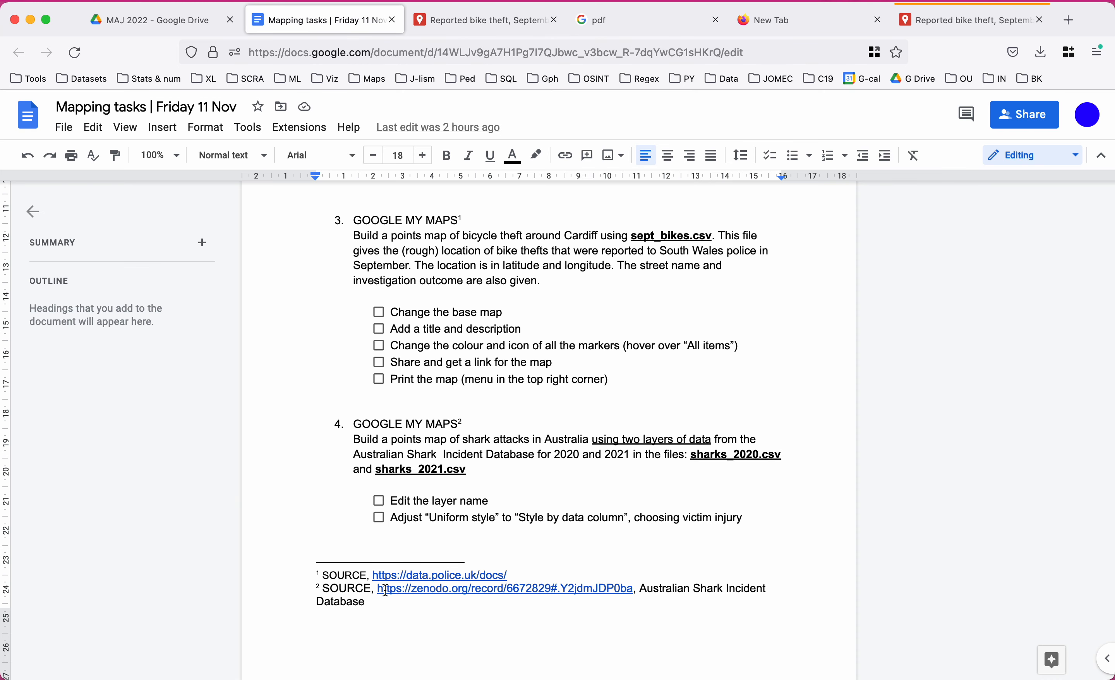
pyautogui.moveTo(379, 591); pyautogui.dragTo(632, 588)
pyautogui.press('super+c')
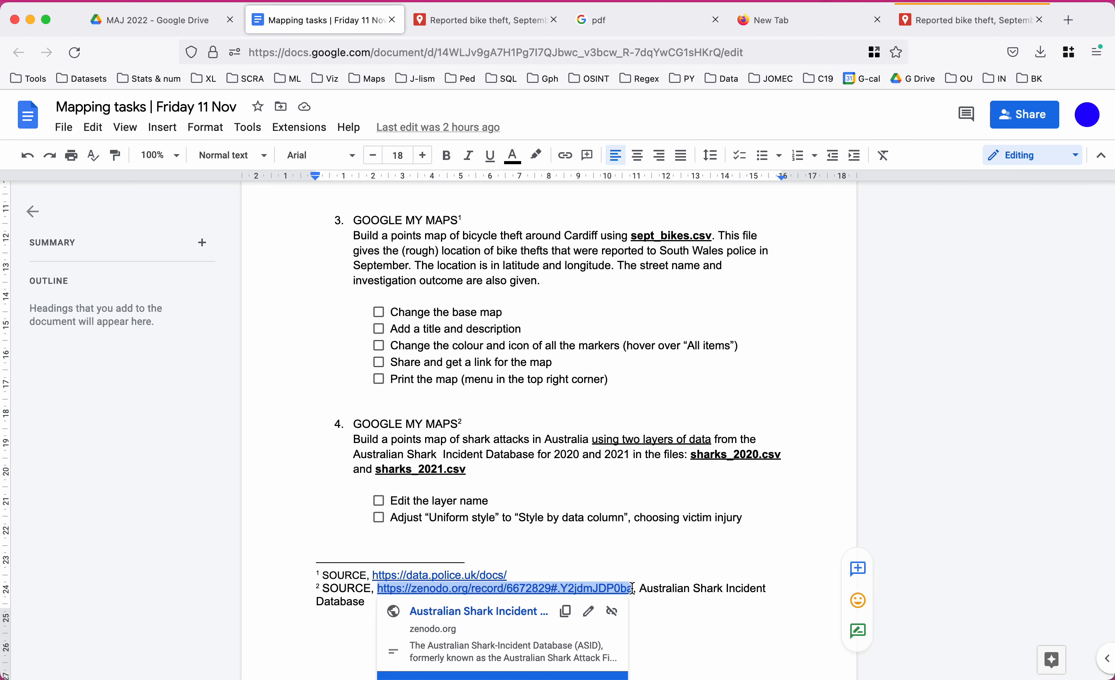
# Append ', 2020-21. Source:' plus the Zenodo link to the description and save.
pyautogui.click(478, 20)
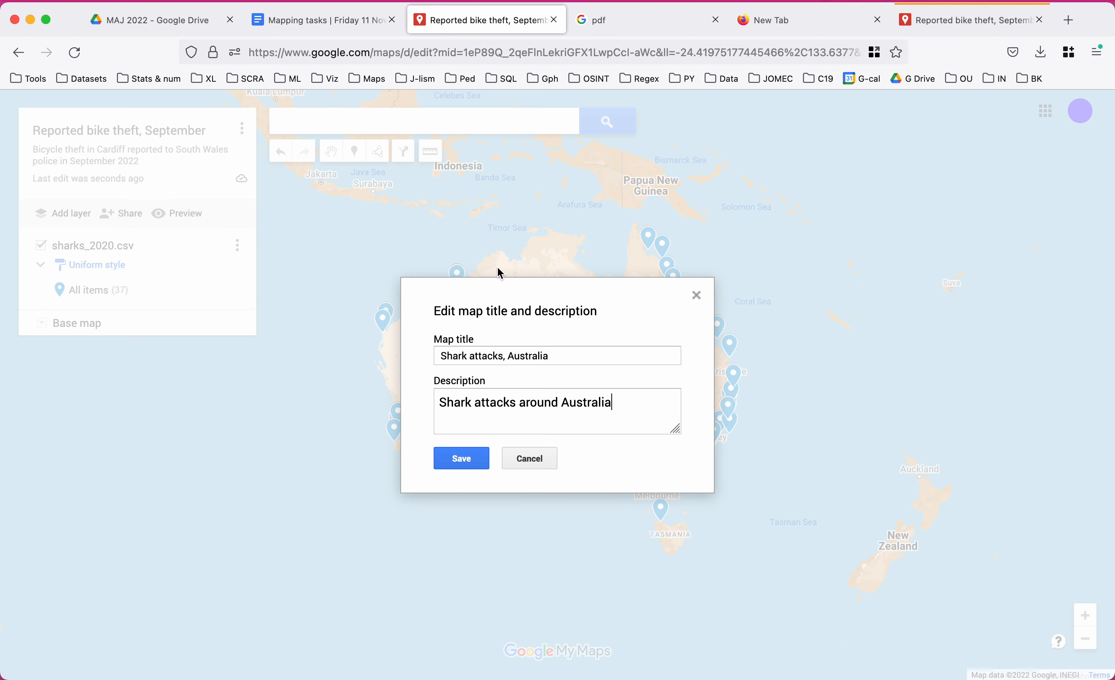
pyautogui.write(', 2020-21. Source')
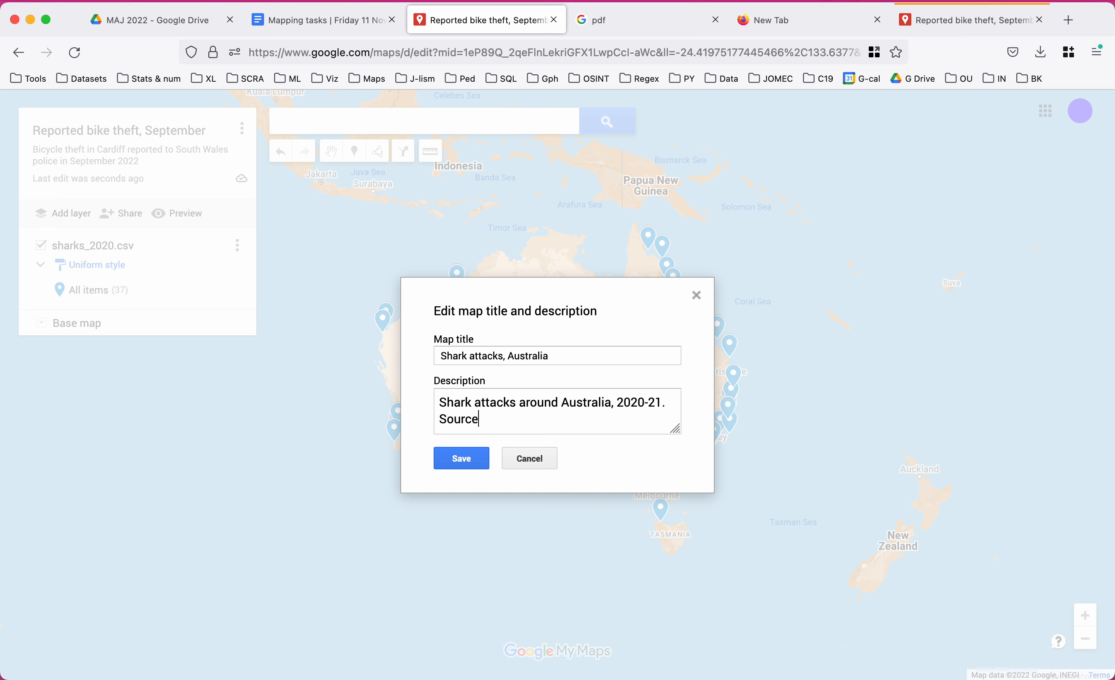
pyautogui.write(':')
pyautogui.press('super+v')
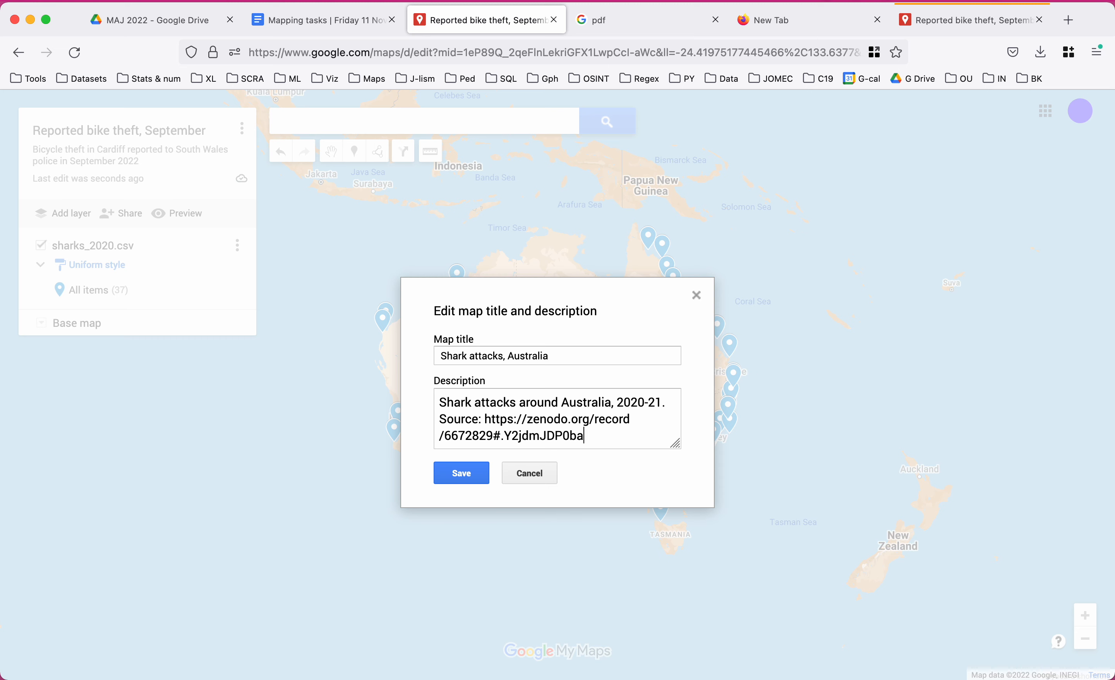
pyautogui.click(461, 479)
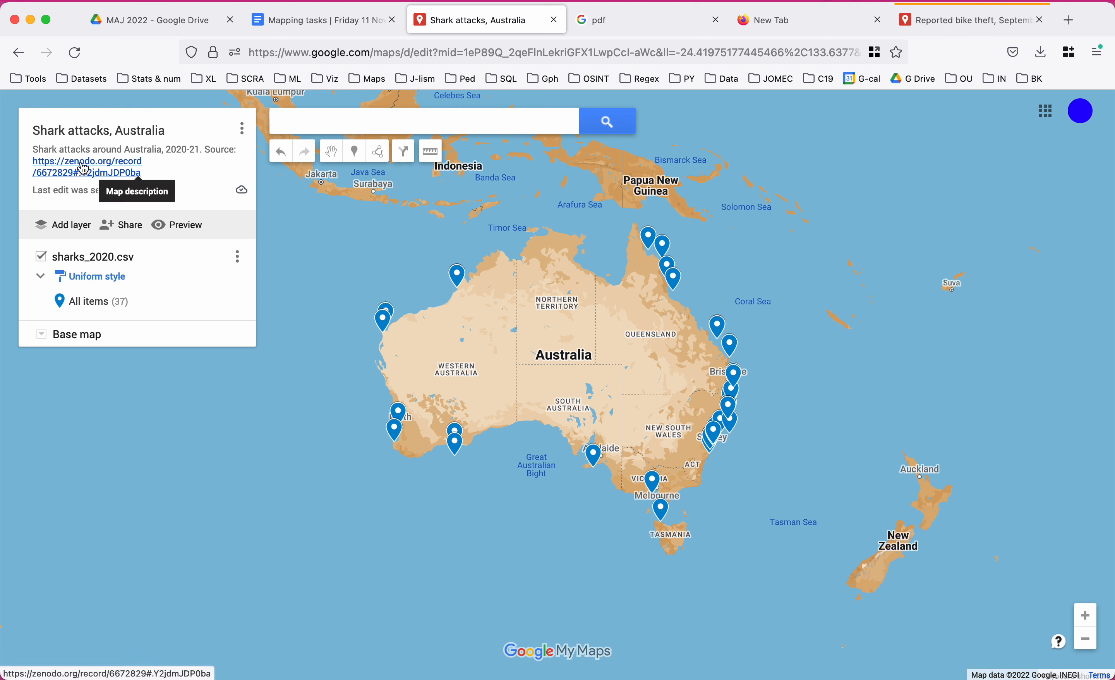
# Rename the sharks_2020.csv layer to 2020 and add a new empty layer.
pyautogui.click(87, 258)
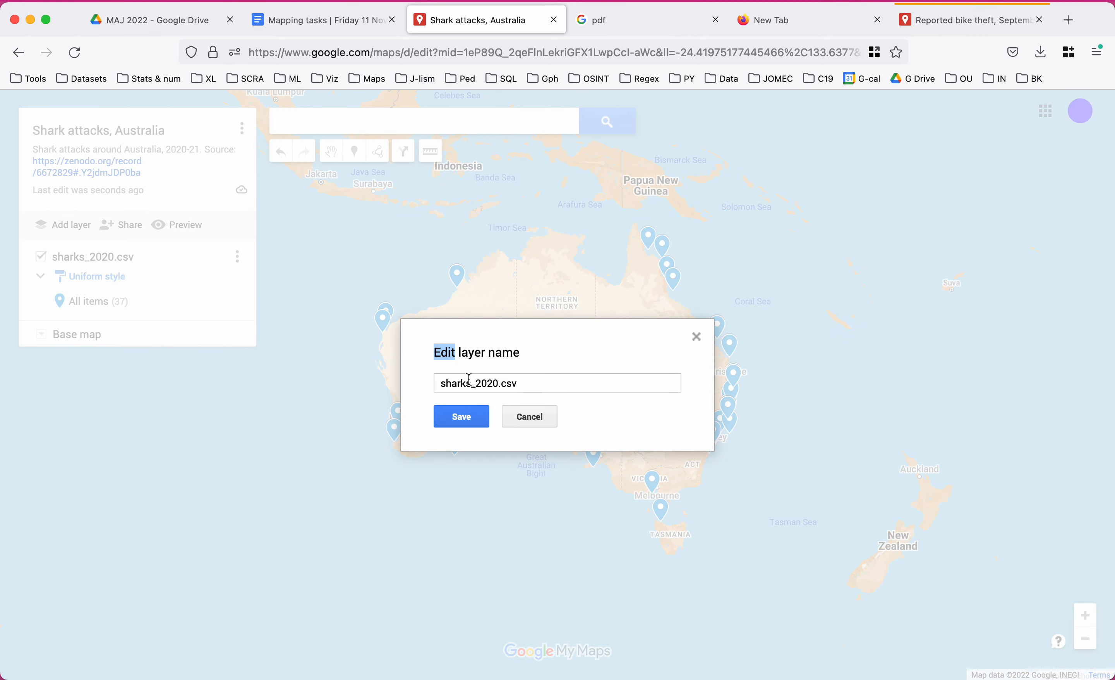
pyautogui.moveTo(528, 378); pyautogui.dragTo(367, 379)
pyautogui.write('20202')
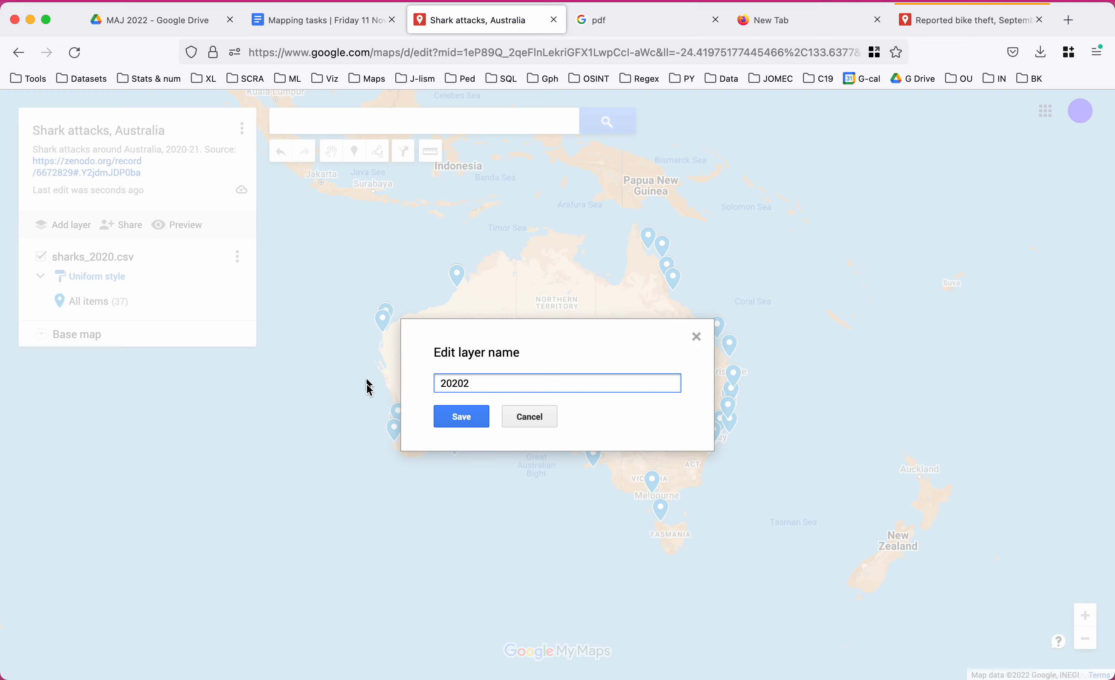
pyautogui.press('BackSpace')
pyautogui.click(460, 416)
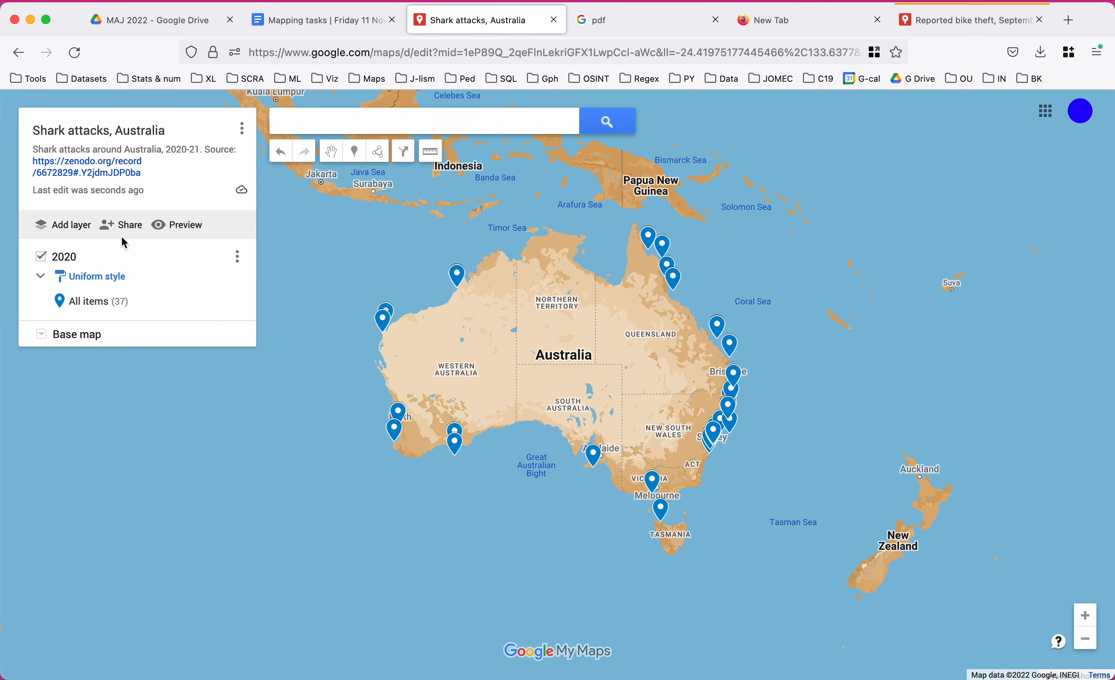
pyautogui.click(68, 226)
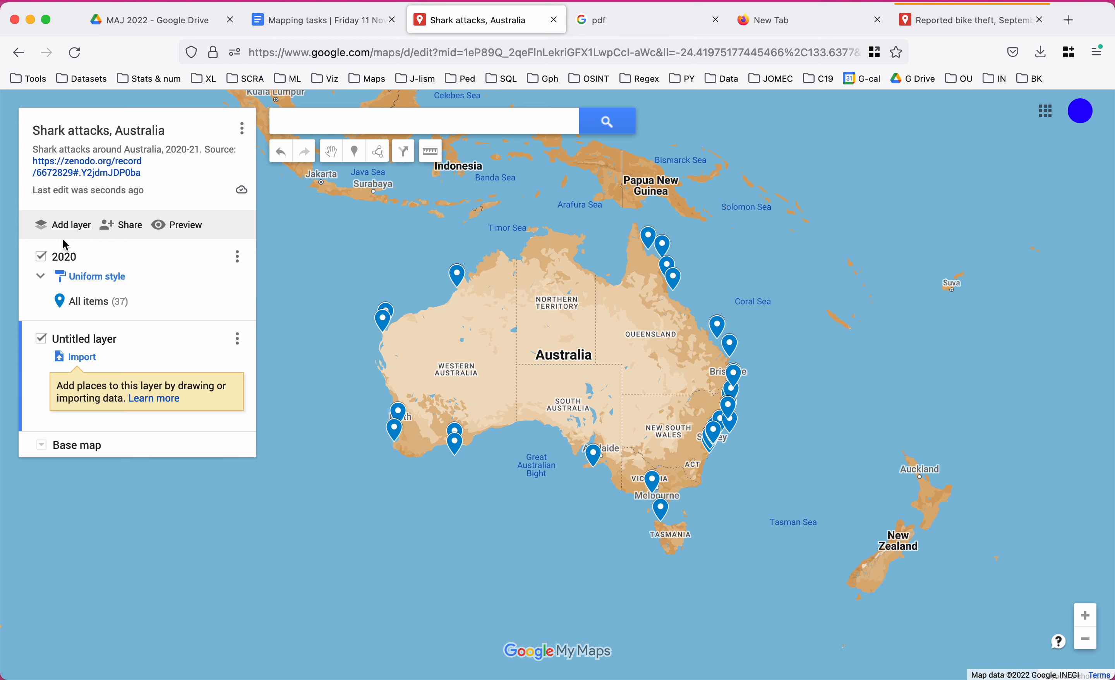
# Import sharks_2021.csv into the new layer, placed by latitude/longitude and titled by victim_injury.
pyautogui.click(86, 360)
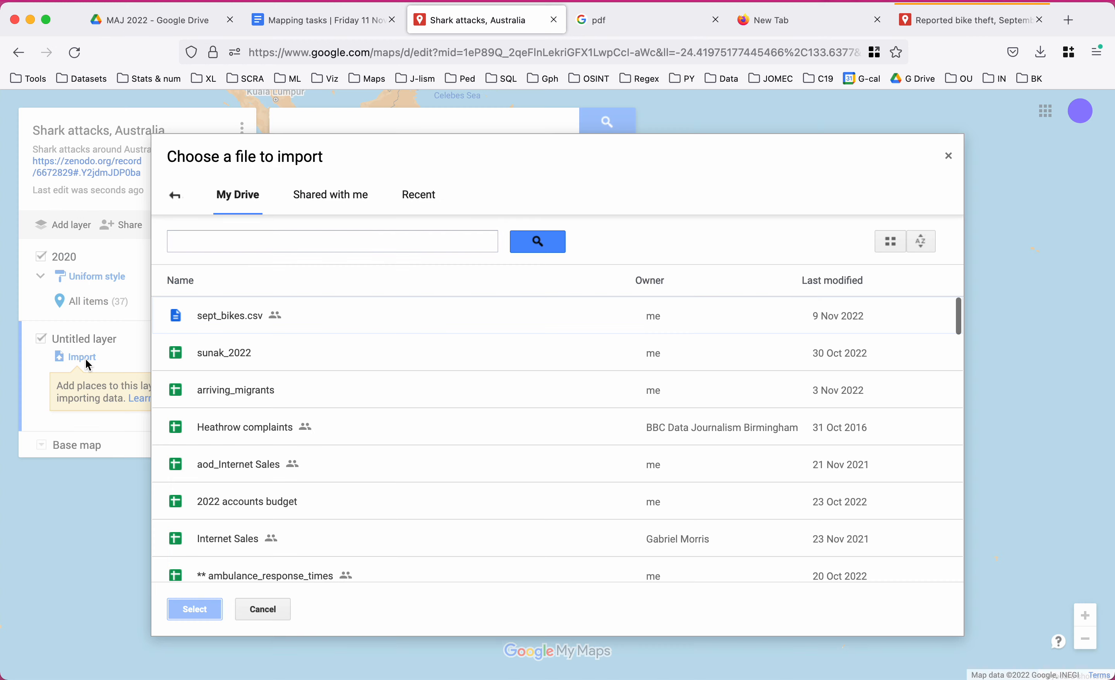
pyautogui.click(238, 241)
pyautogui.write('sharks')
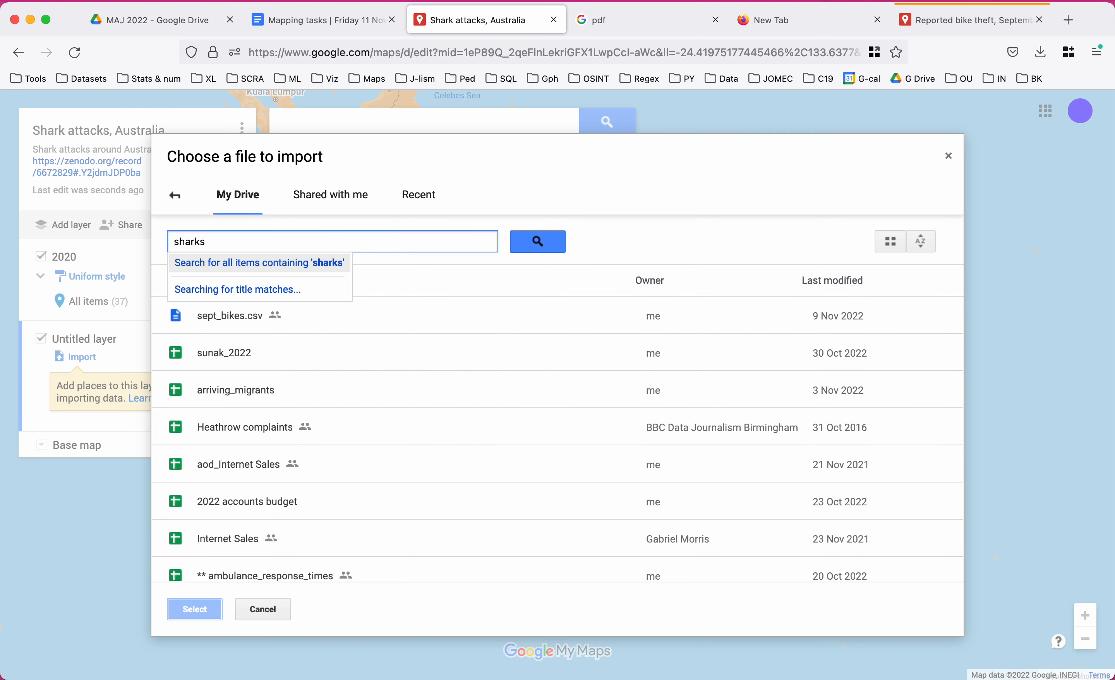
pyautogui.click(252, 279)
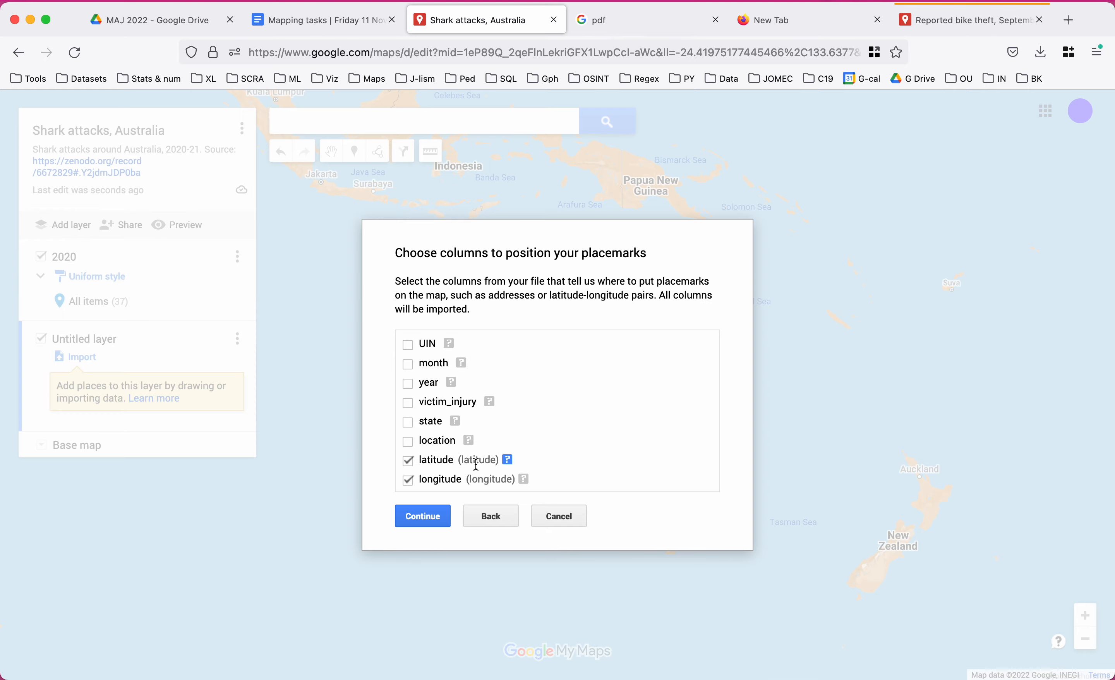
pyautogui.click(425, 515)
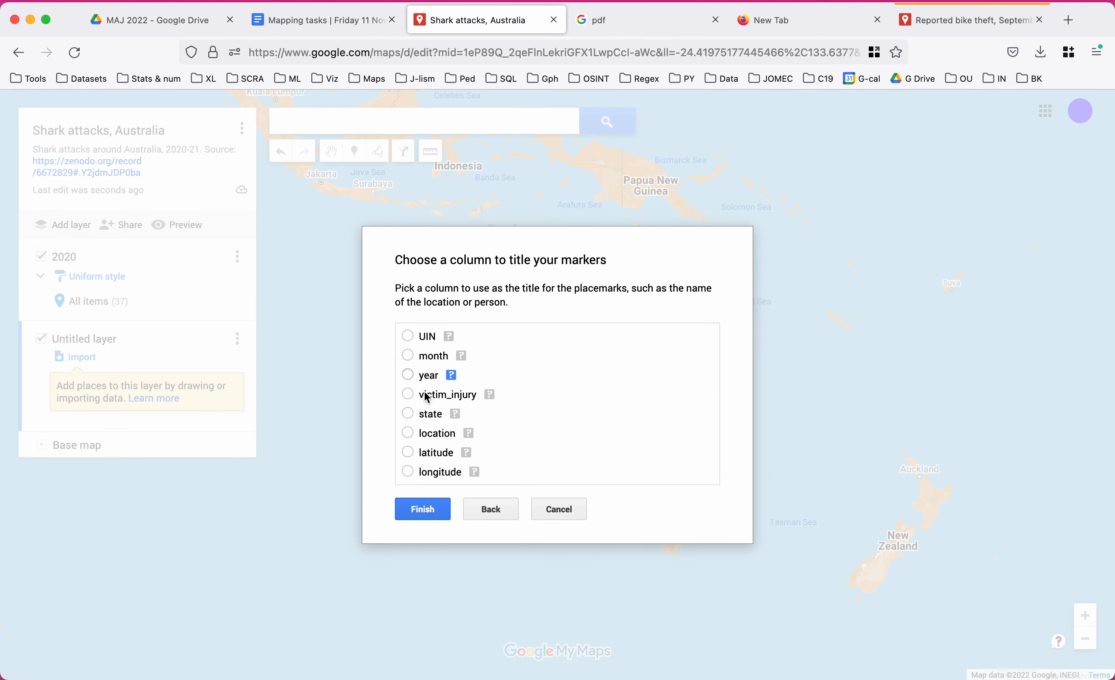
pyautogui.click(430, 401)
pyautogui.click(428, 512)
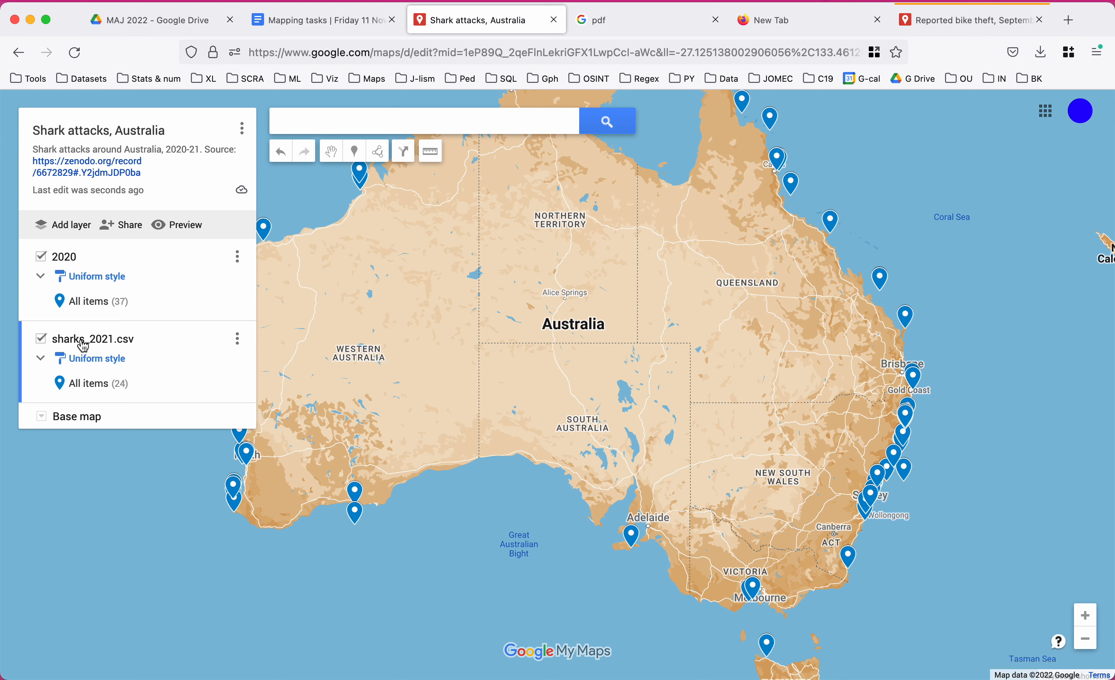
# Rename the sharks_2021.csv layer to 2021.
pyautogui.click(81, 338)
pyautogui.moveTo(535, 378); pyautogui.dragTo(288, 381)
pyautogui.write('2021')
pyautogui.click(458, 429)
# Recentre the map on Australia and toggle the 2021 and 2020 layers off and on.
pyautogui.moveTo(327, 306); pyautogui.dragTo(412, 345)
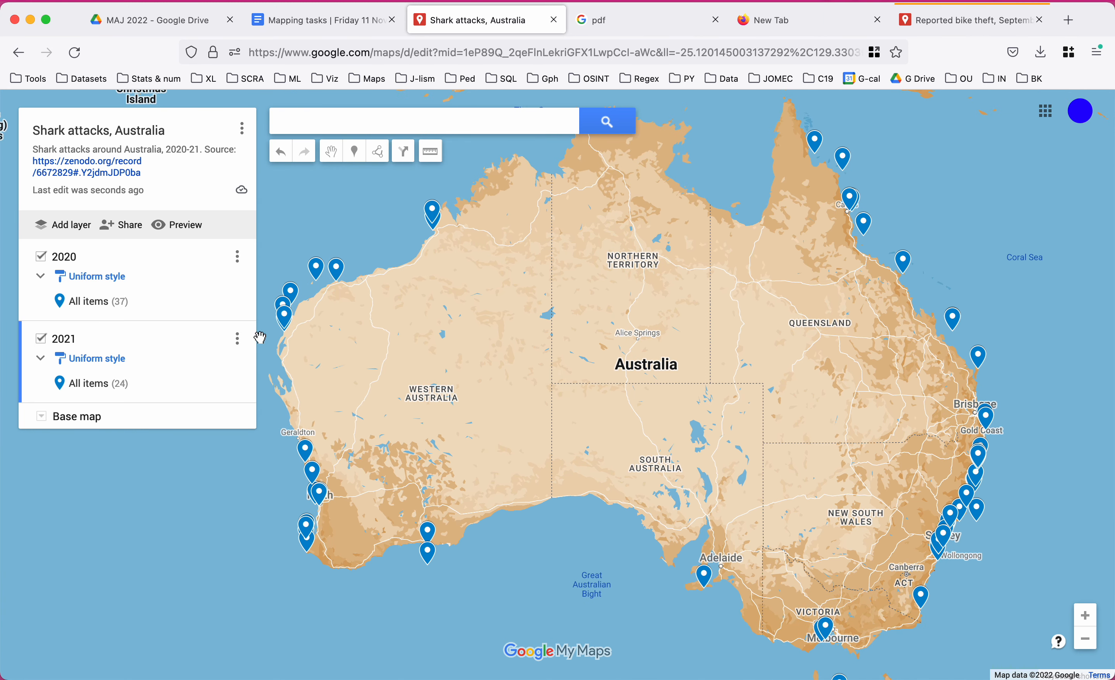
pyautogui.click(43, 339)
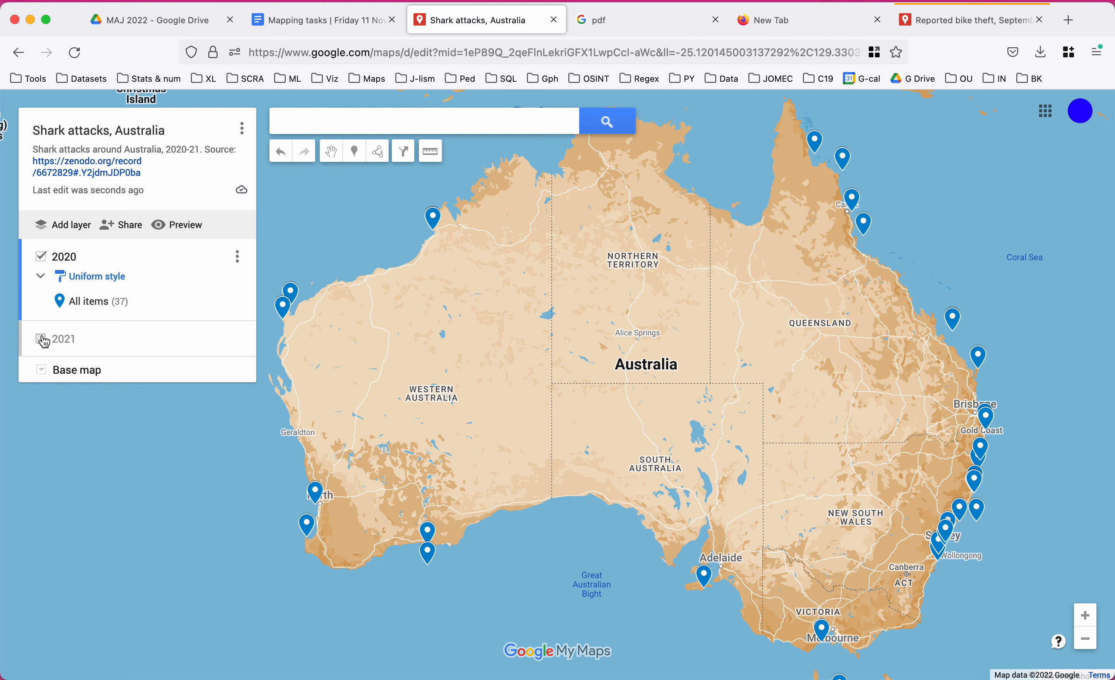
pyautogui.click(42, 340)
pyautogui.click(43, 259)
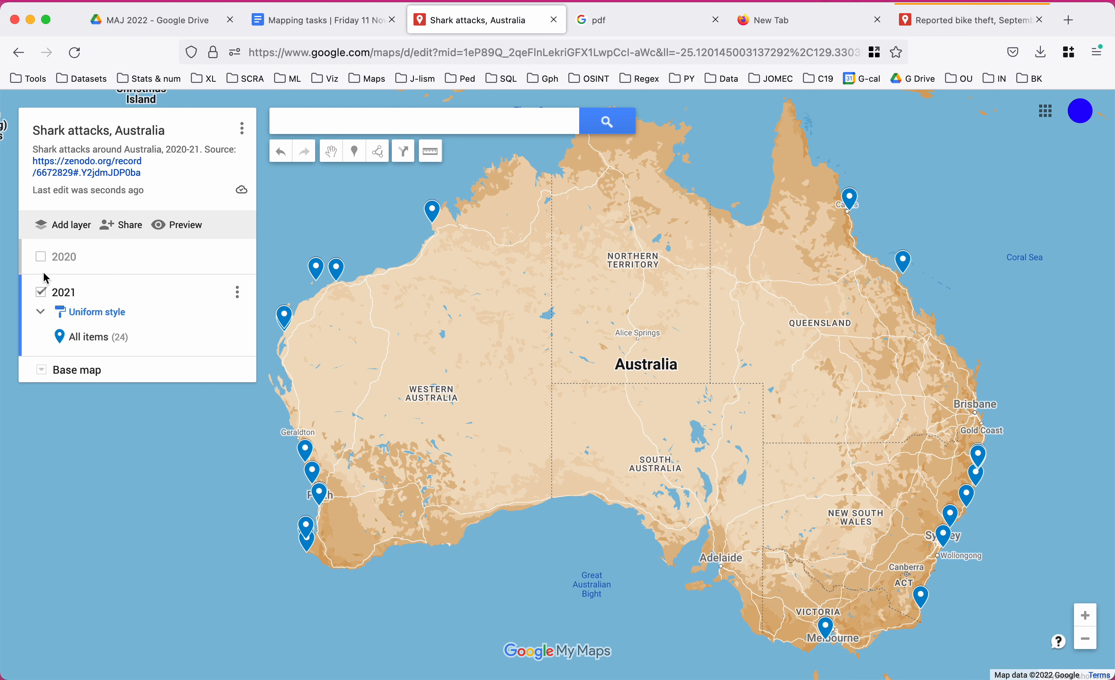
pyautogui.click(41, 261)
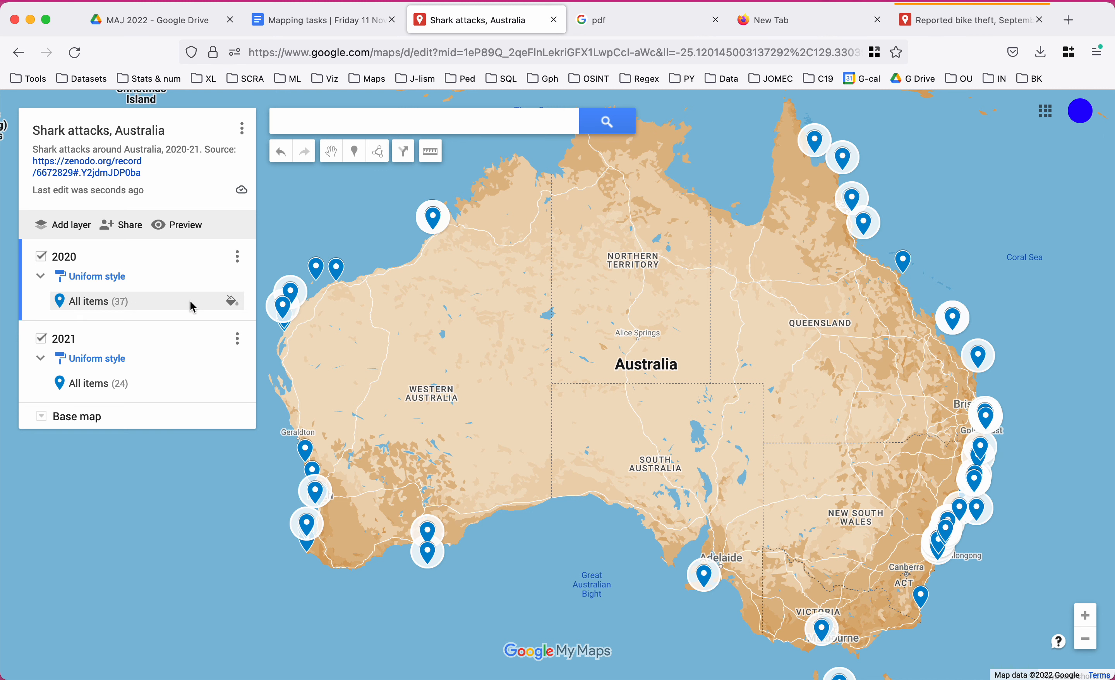
# Style the 2020 layer's markers as orange stars.
pyautogui.click(231, 304)
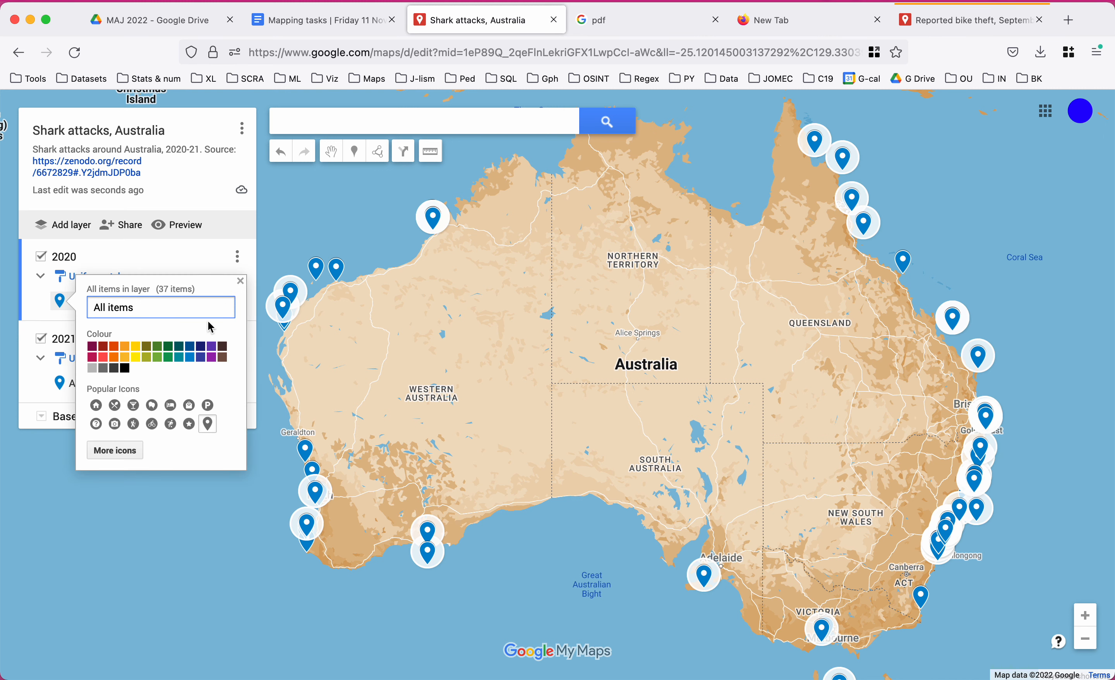
pyautogui.click(126, 354)
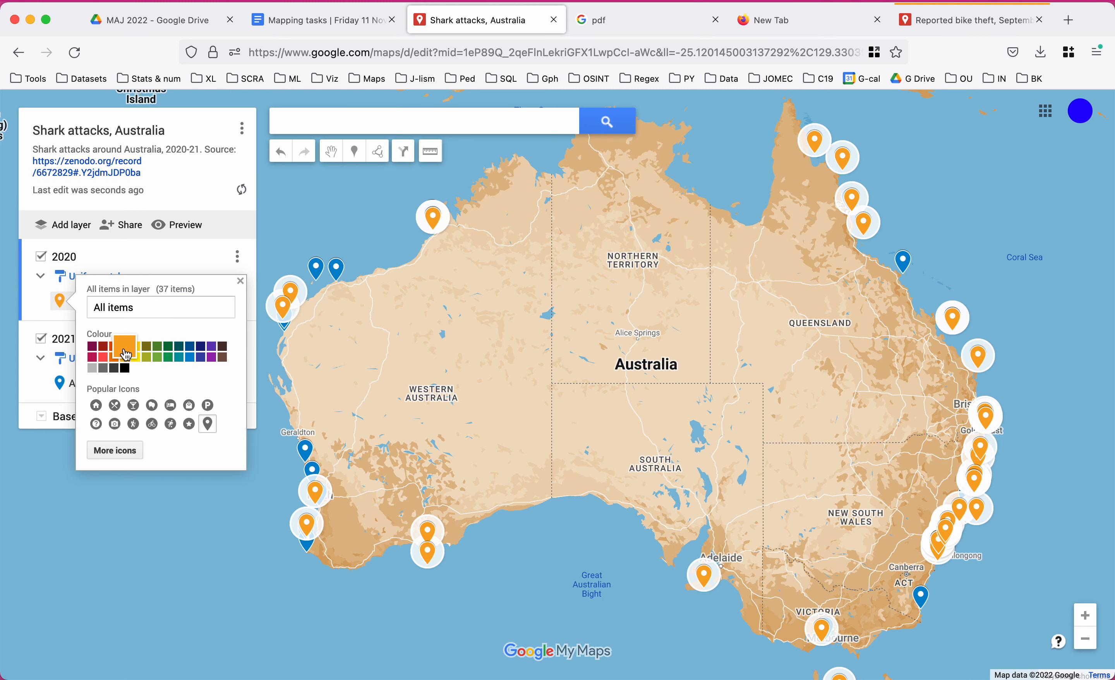
pyautogui.click(310, 228)
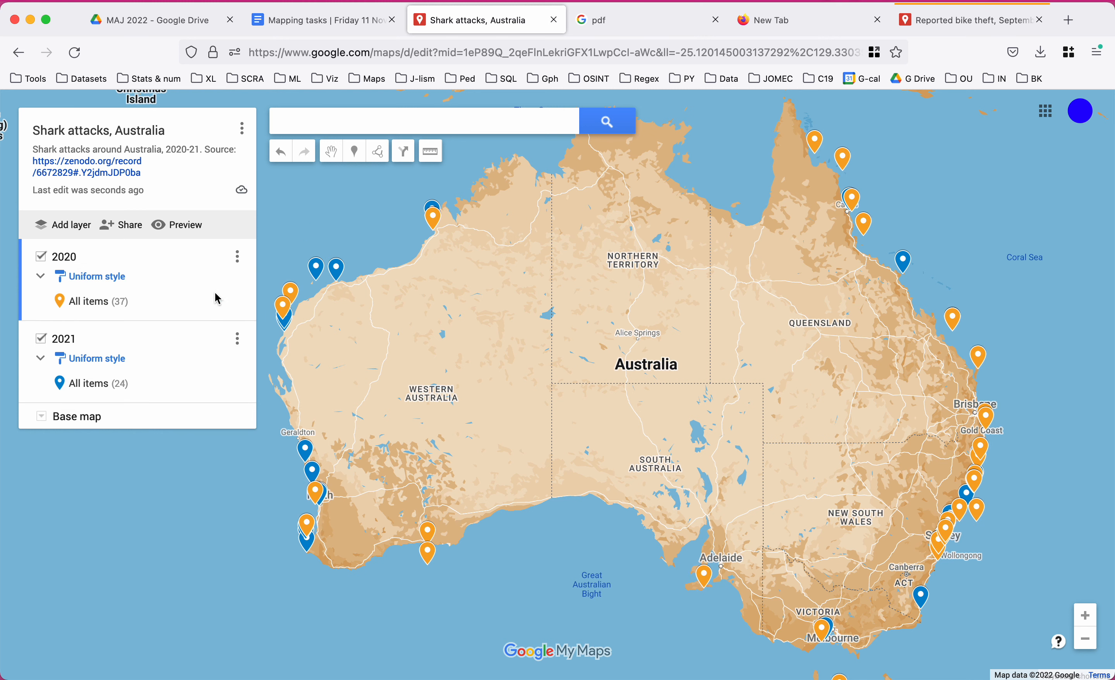
pyautogui.click(232, 304)
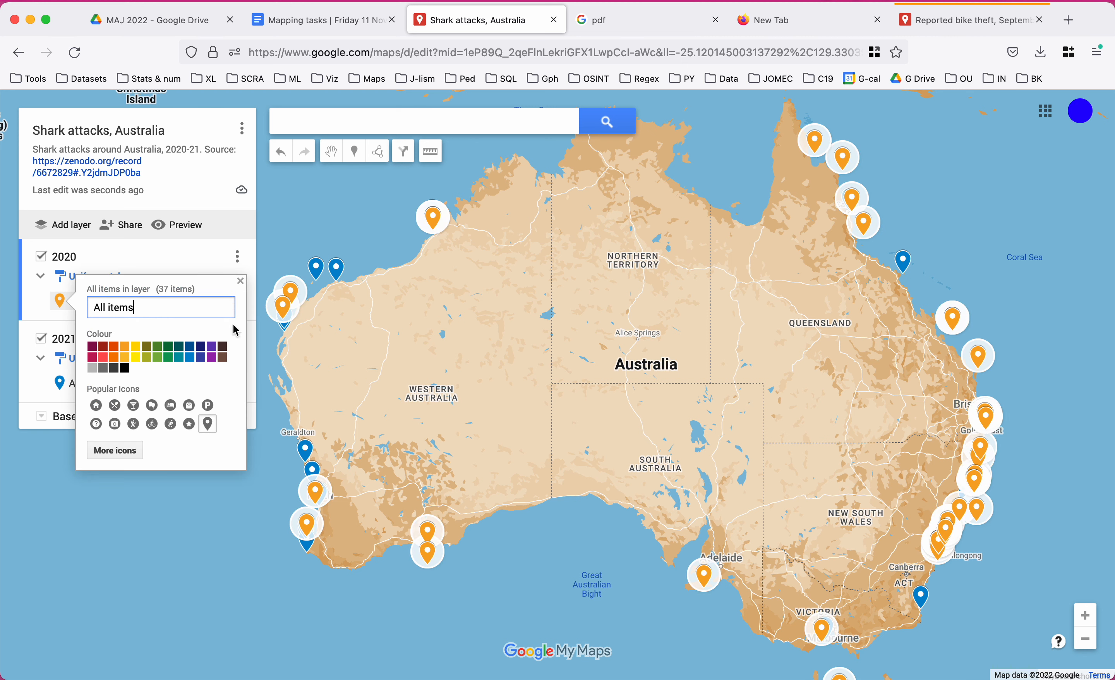
pyautogui.click(189, 424)
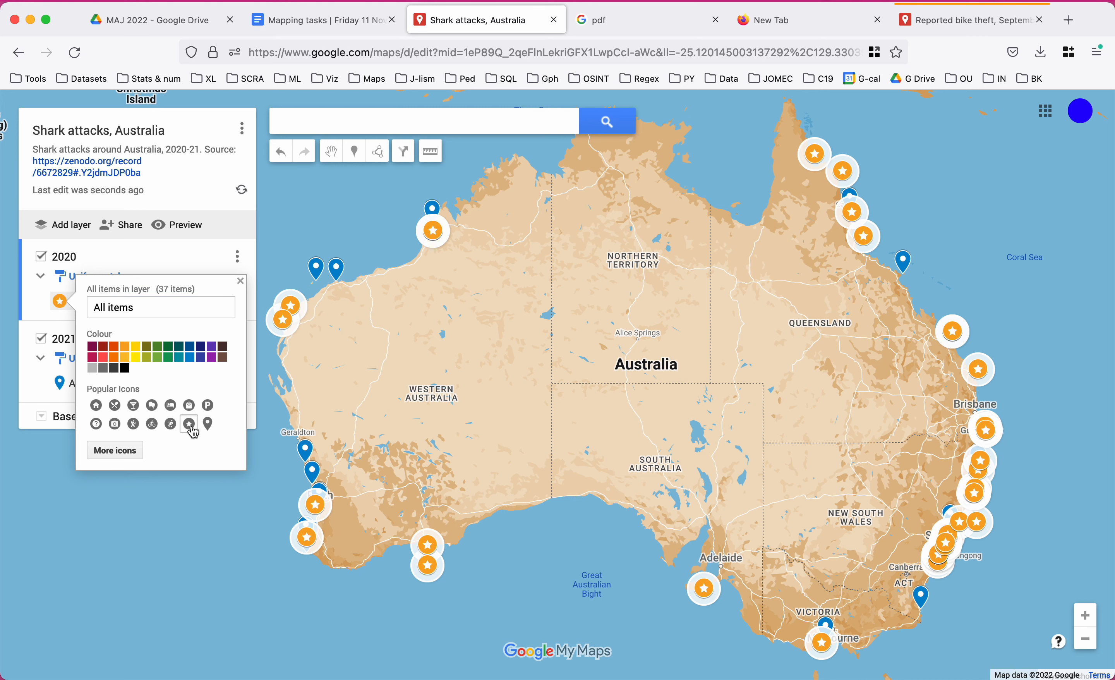
pyautogui.click(164, 522)
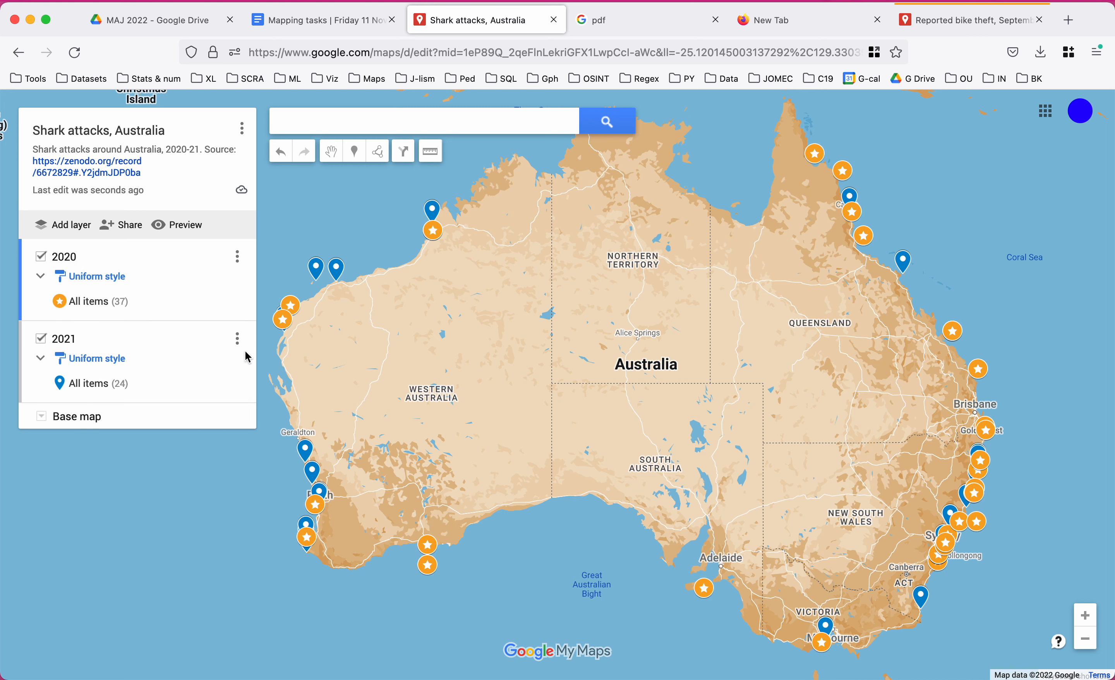
# Style the 2021 layer's markers as purple stars, then open the Dampier boat ramp incident.
pyautogui.click(234, 384)
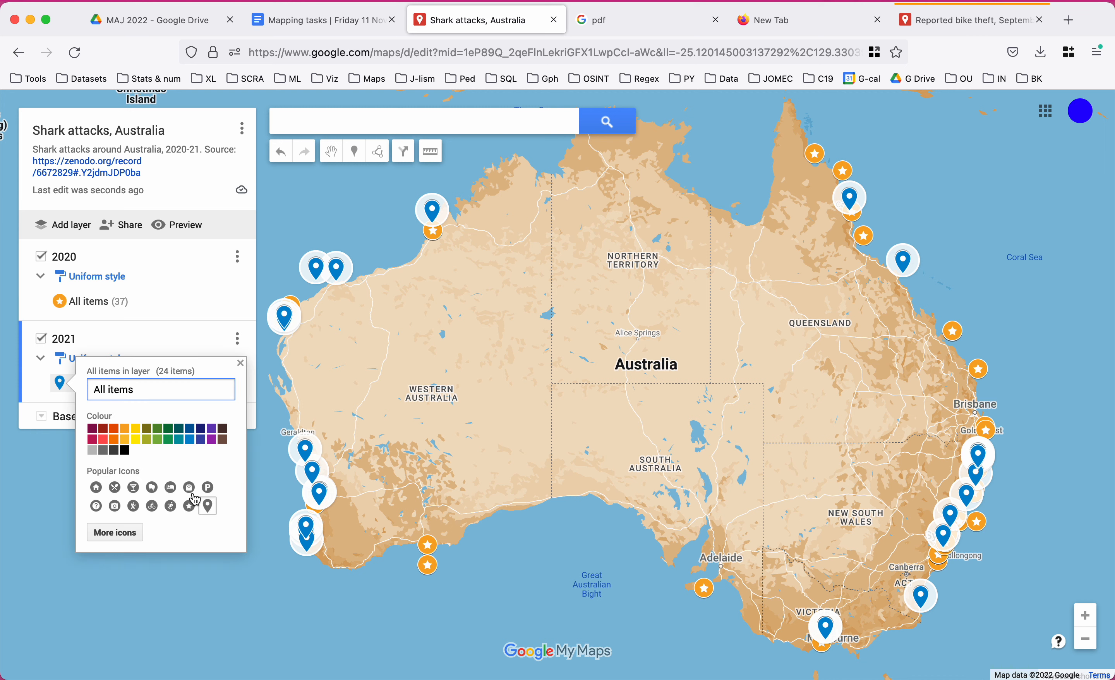
pyautogui.click(189, 505)
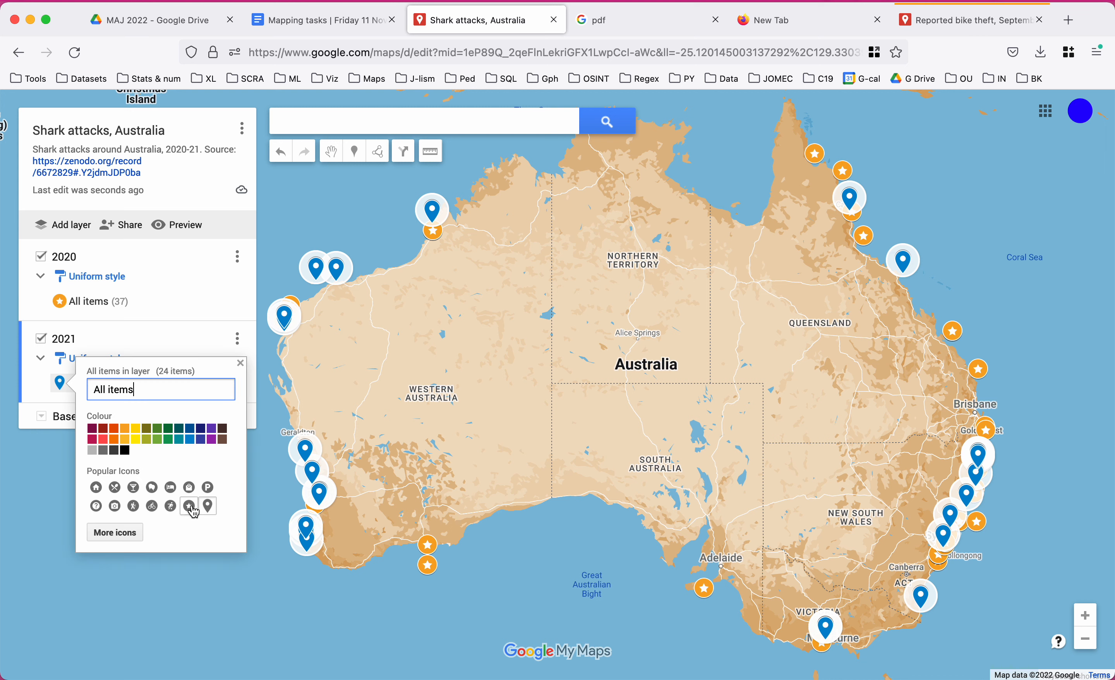
pyautogui.click(57, 506)
pyautogui.moveTo(184, 384)
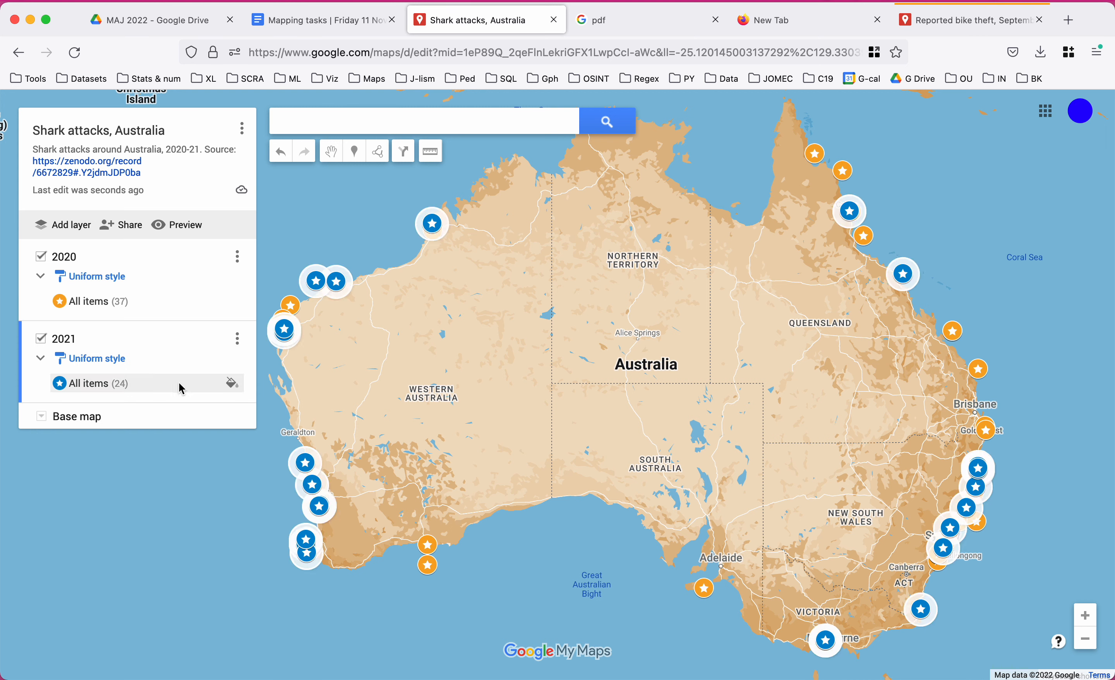
pyautogui.click(233, 386)
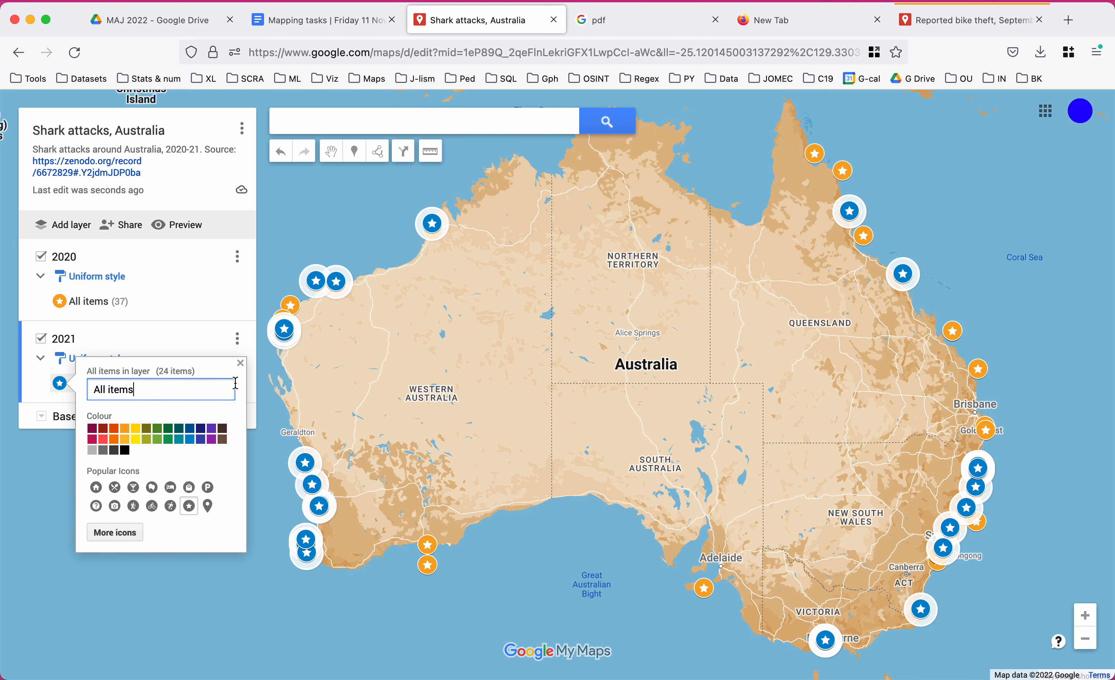
pyautogui.click(213, 444)
pyautogui.click(34, 514)
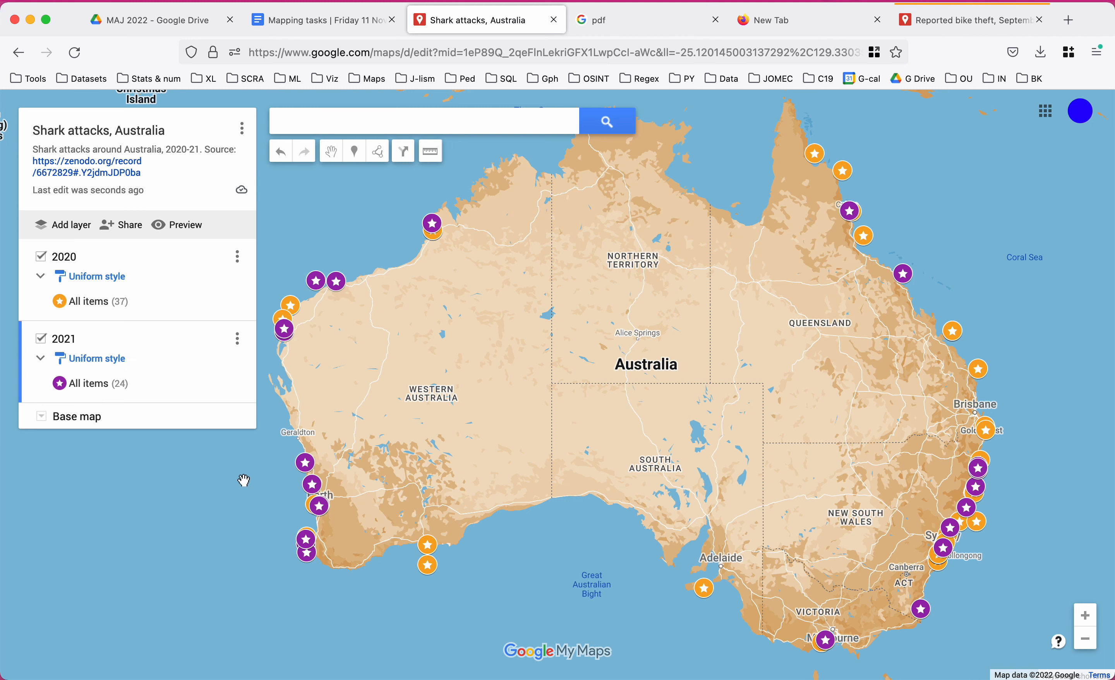
pyautogui.click(338, 283)
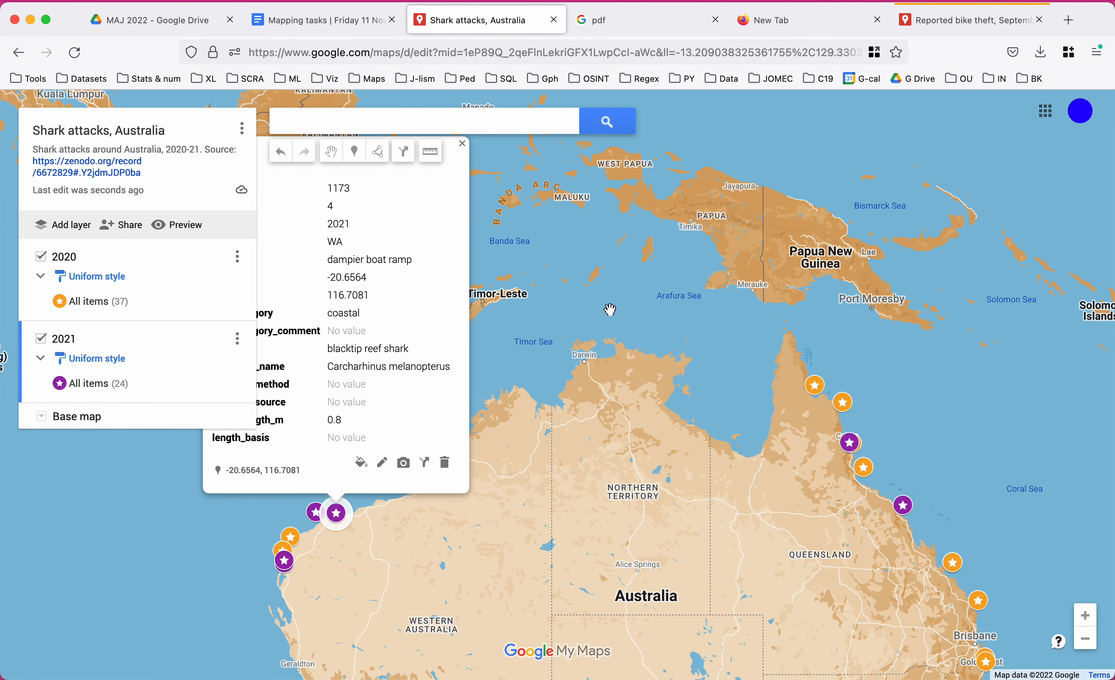
# Inspect the Magpie Reef uninjured incident, close its card, and pan to show all of Australia.
pyautogui.click(814, 385)
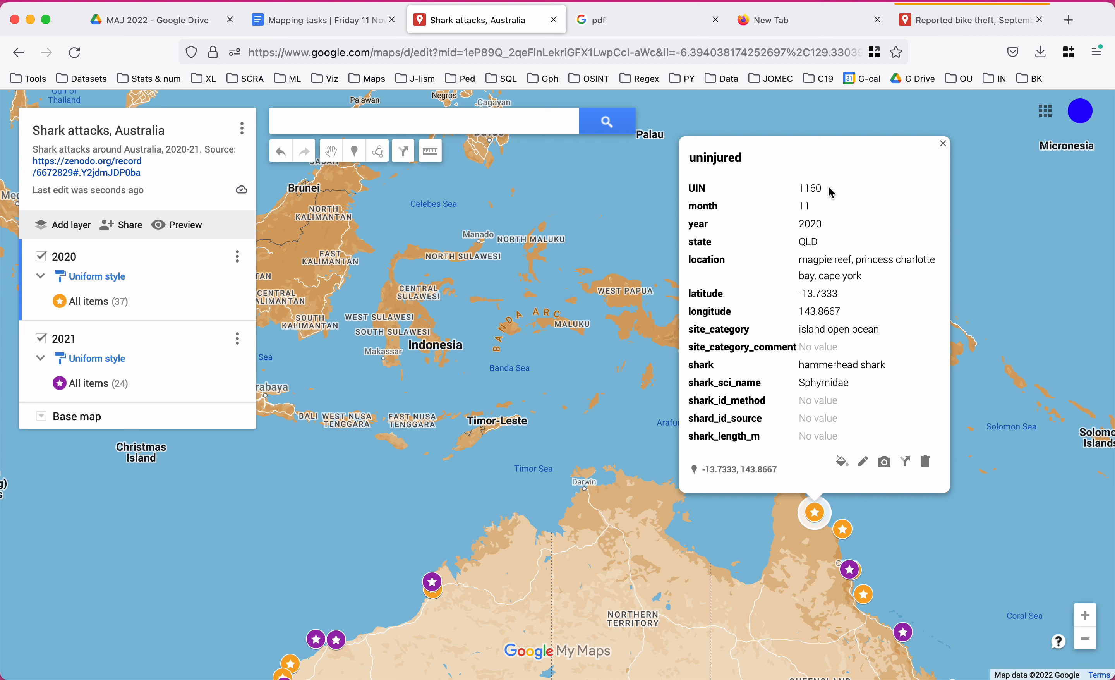
pyautogui.moveTo(831, 192); pyautogui.dragTo(686, 192)
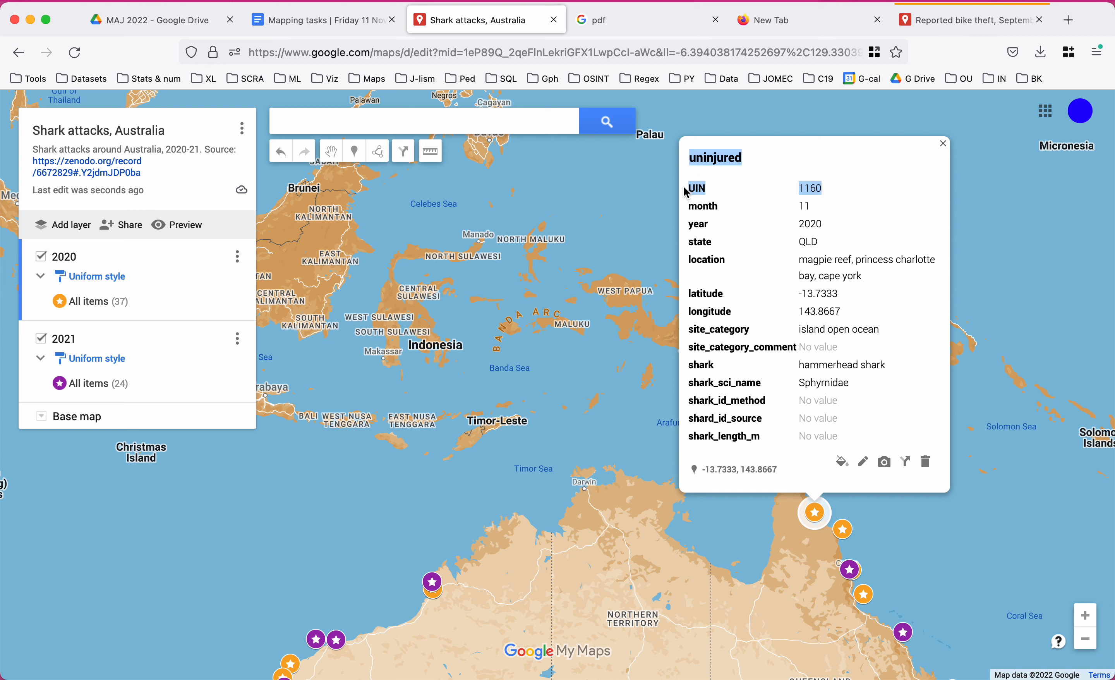
pyautogui.click(818, 206)
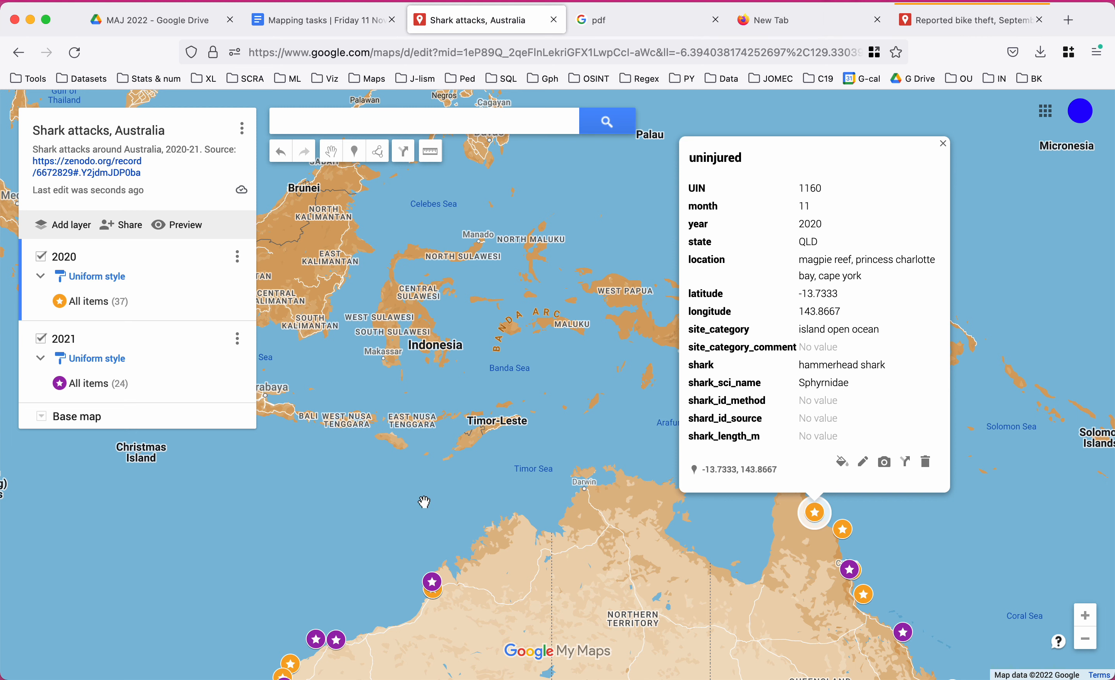
pyautogui.click(884, 462)
pyautogui.click(948, 156)
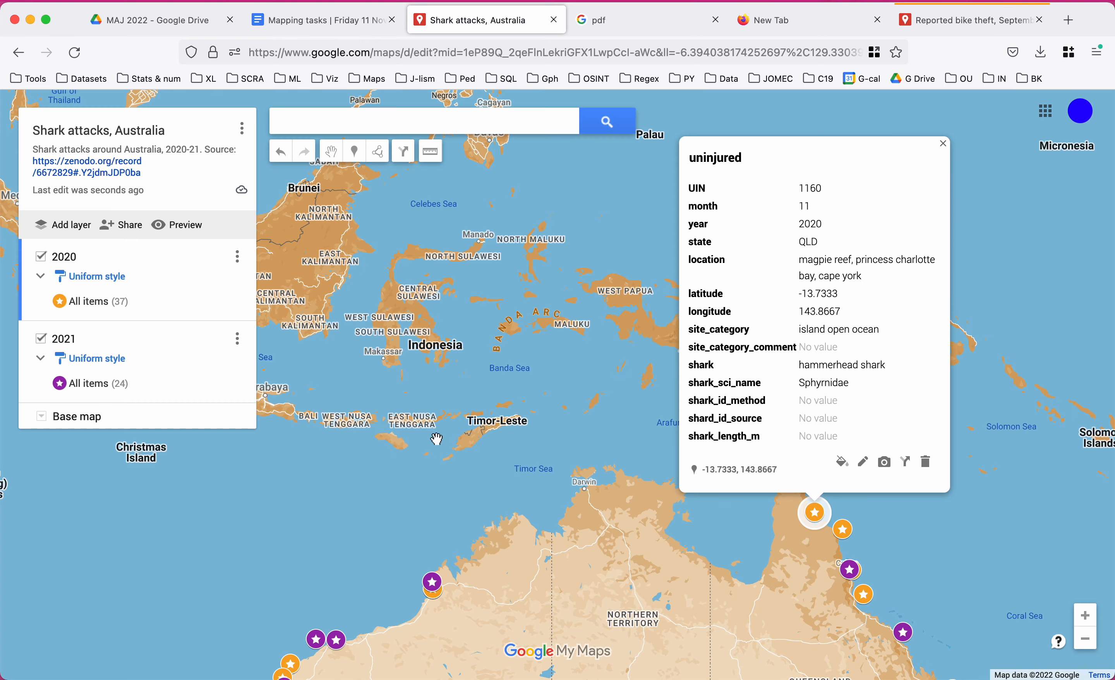
pyautogui.click(305, 523)
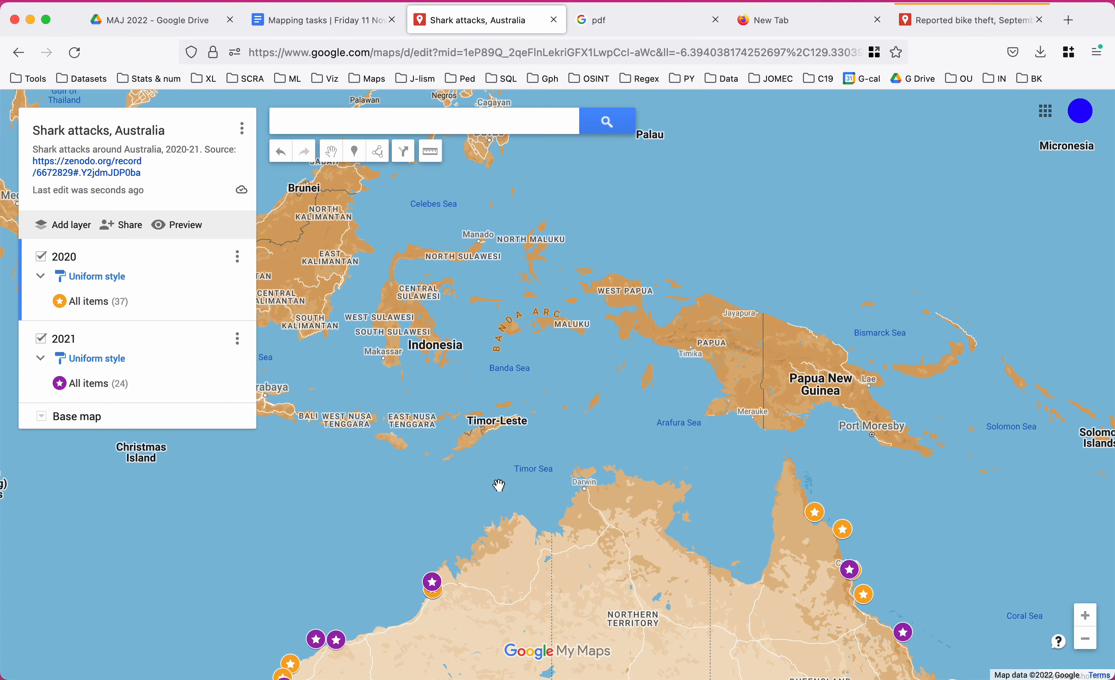
pyautogui.moveTo(376, 512); pyautogui.dragTo(458, 256)
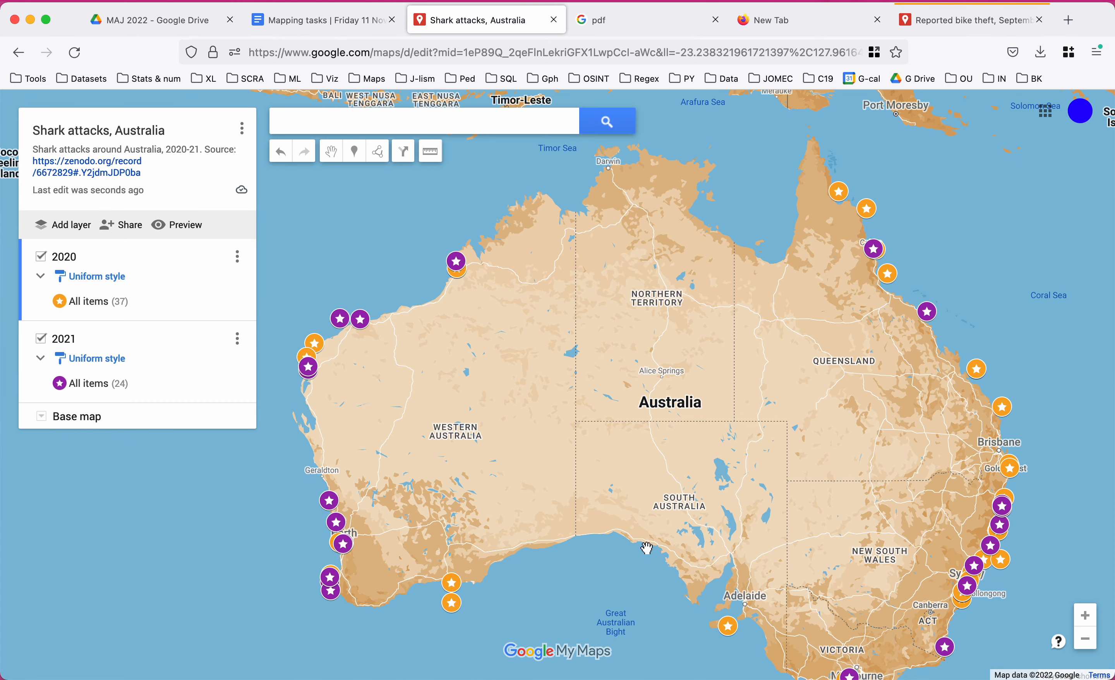
pyautogui.moveTo(646, 547); pyautogui.dragTo(602, 526)
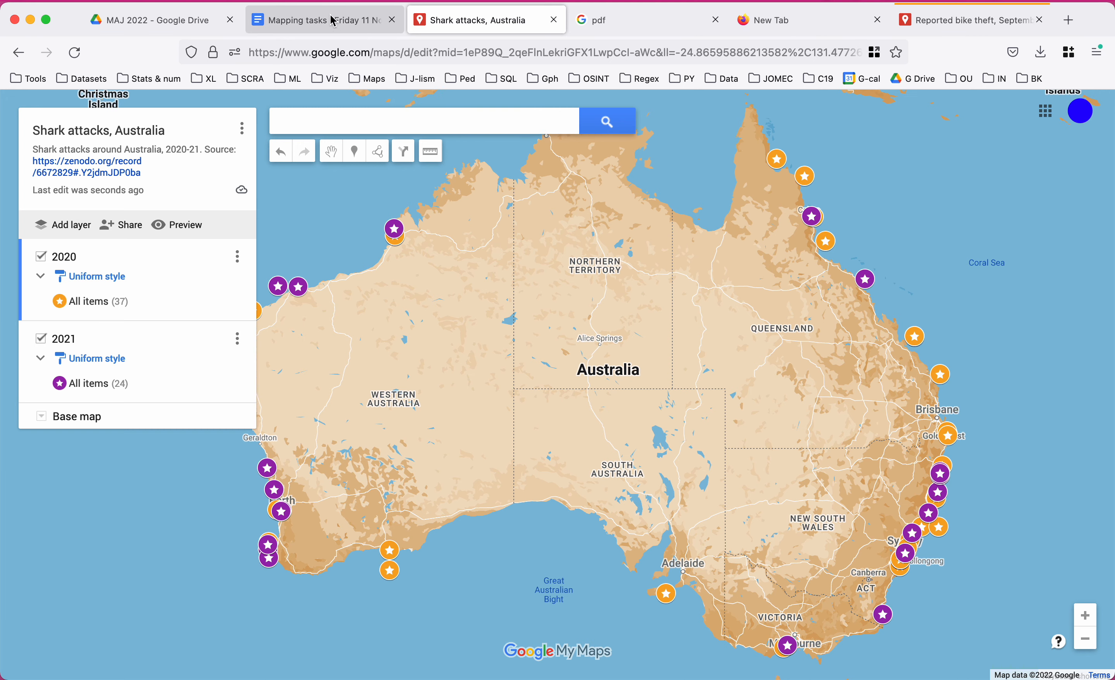
pyautogui.click(331, 19)
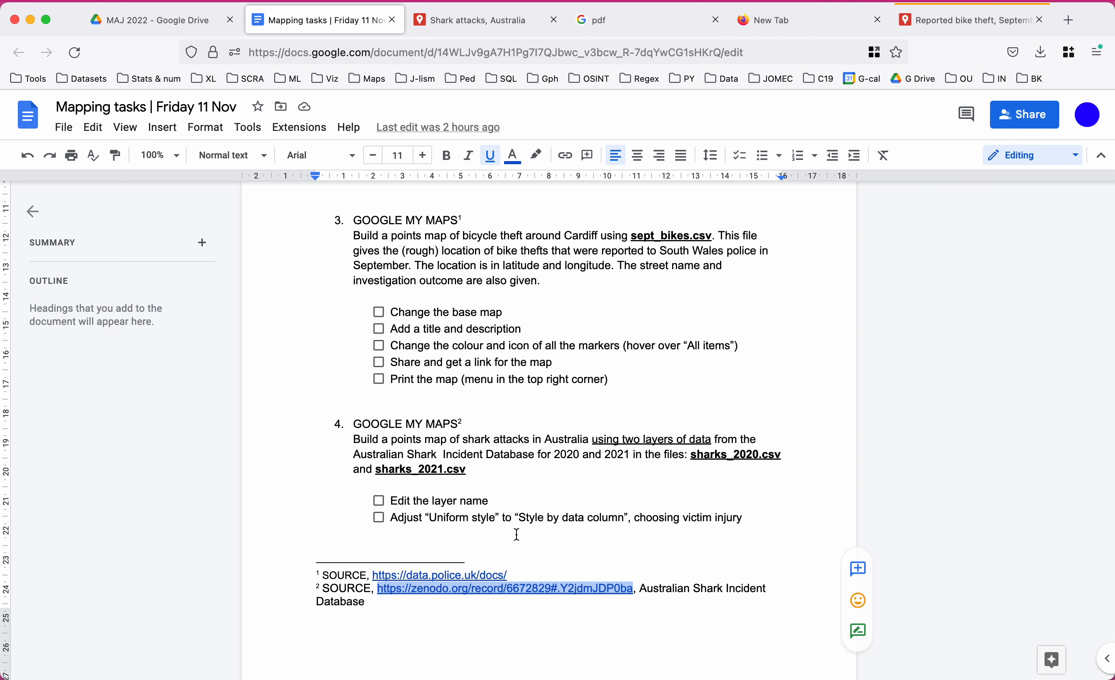
pyautogui.scroll(-5, 297, 429)
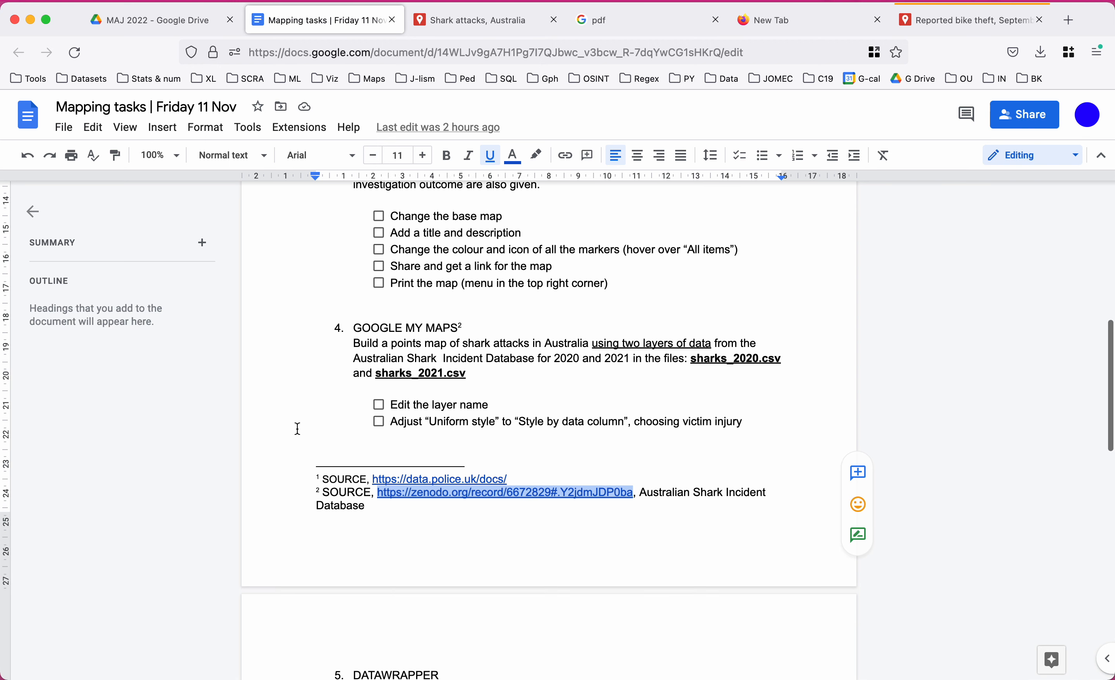
pyautogui.scroll(4, 297, 429)
pyautogui.click(541, 15)
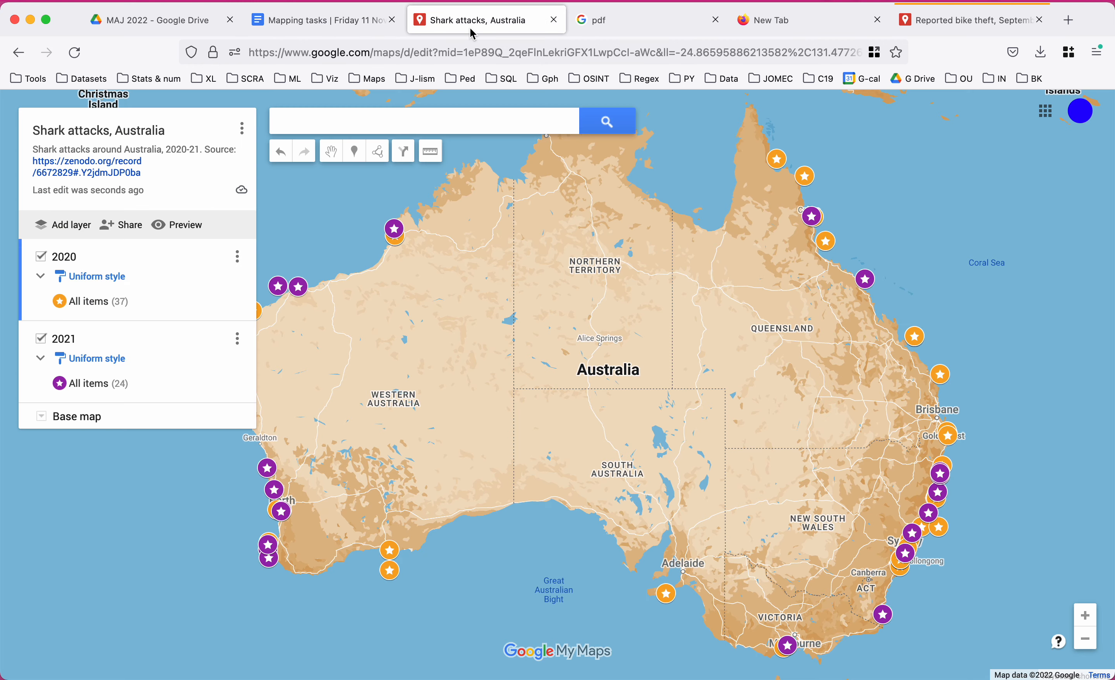
# Group the 2021 layer by victim_injury (18 injured, 3 fatal, 3 uninjured) and untick the 2020 layer.
pyautogui.moveTo(315, 226); pyautogui.dragTo(410, 234)
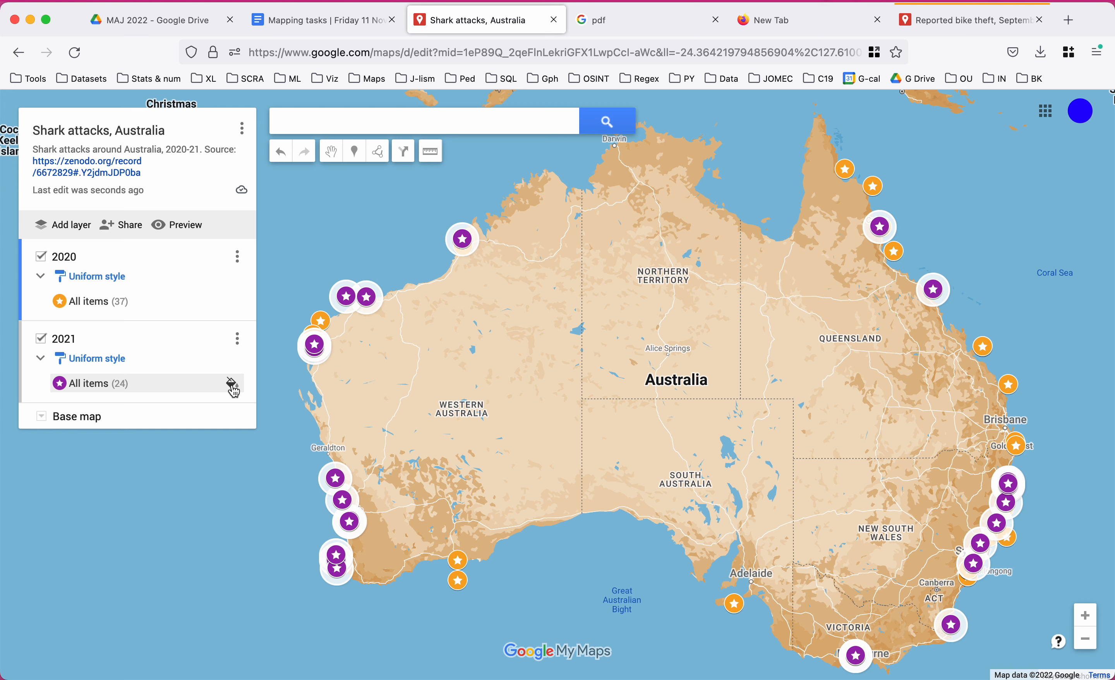
pyautogui.click(231, 384)
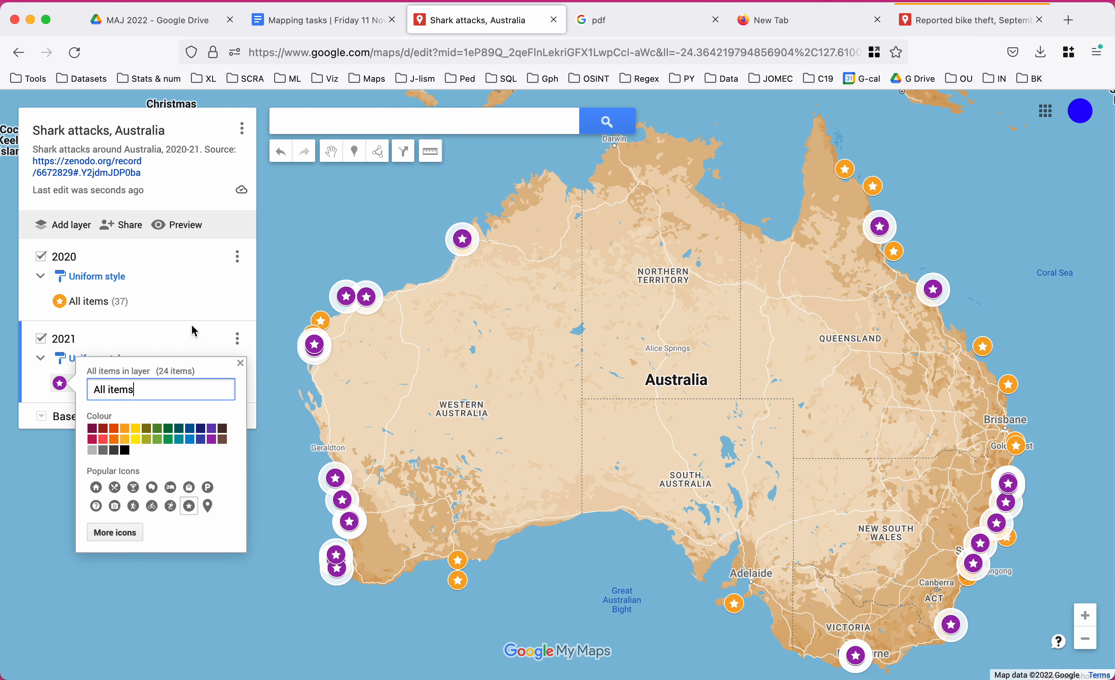
pyautogui.click(173, 308)
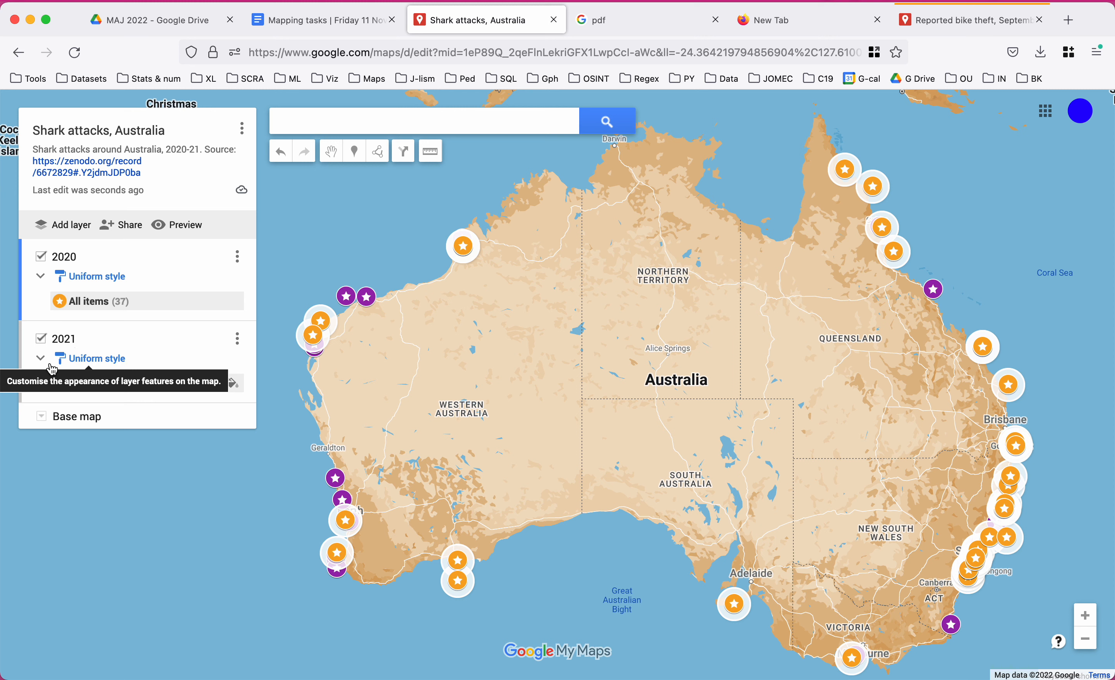
pyautogui.click(94, 360)
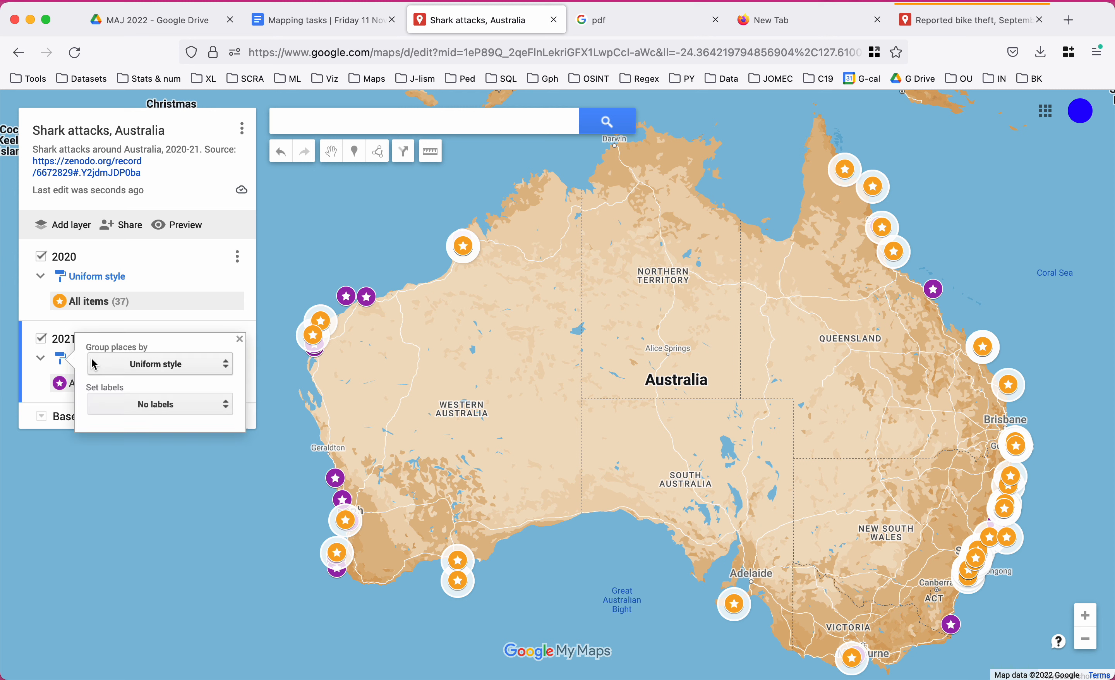
pyautogui.click(189, 365)
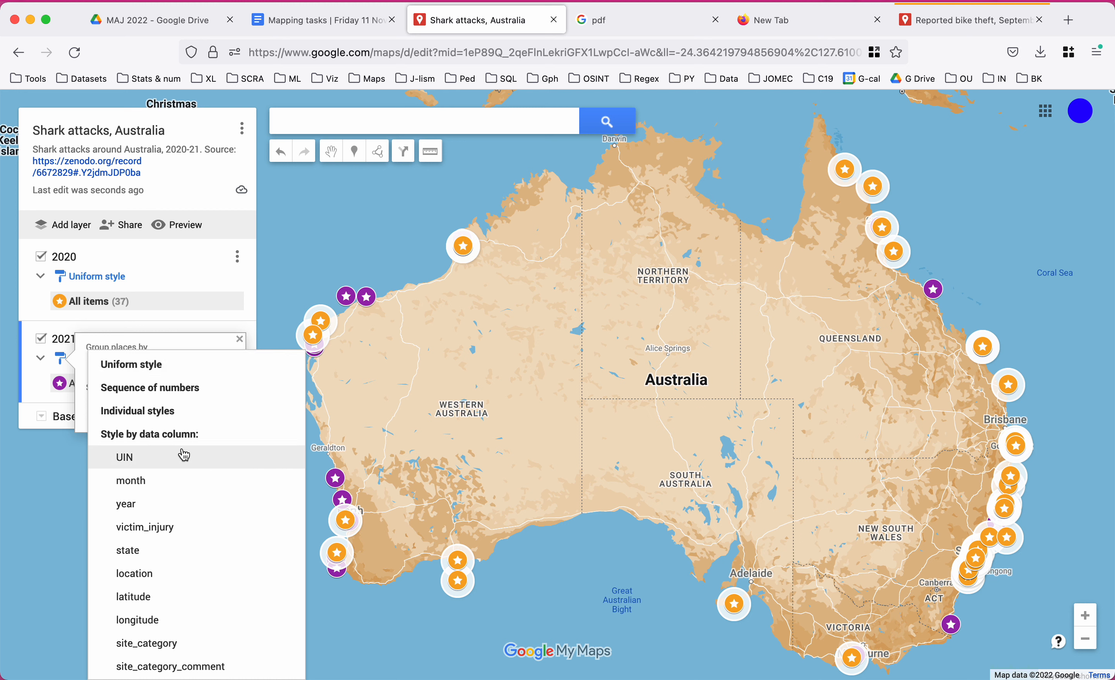
pyautogui.click(176, 535)
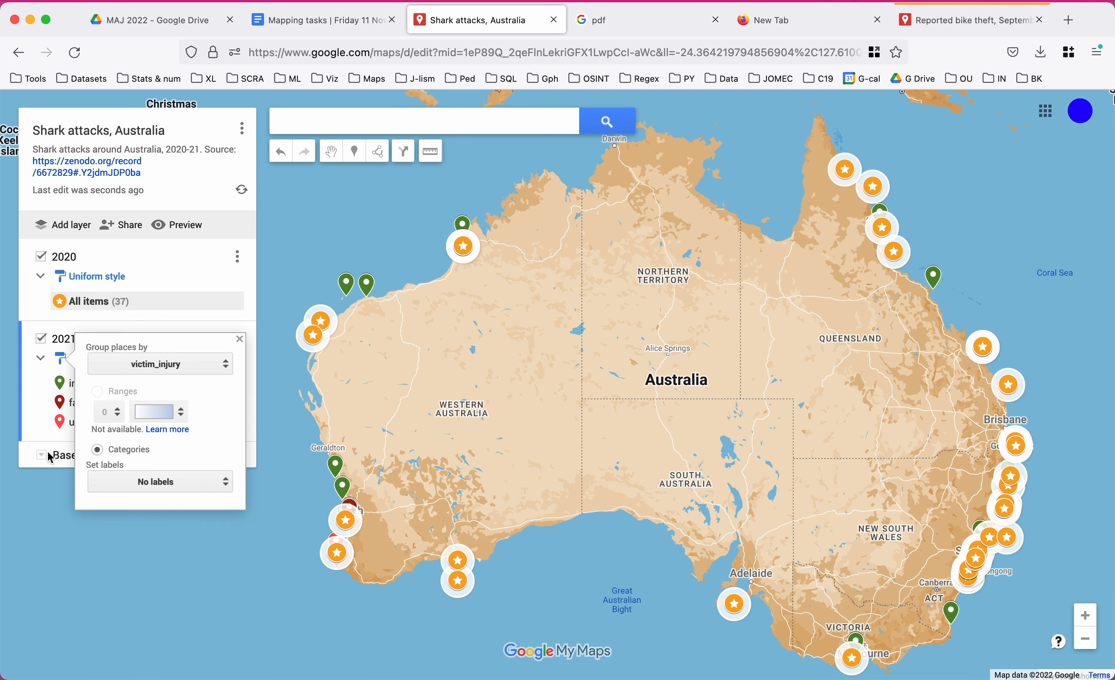
pyautogui.click(34, 431)
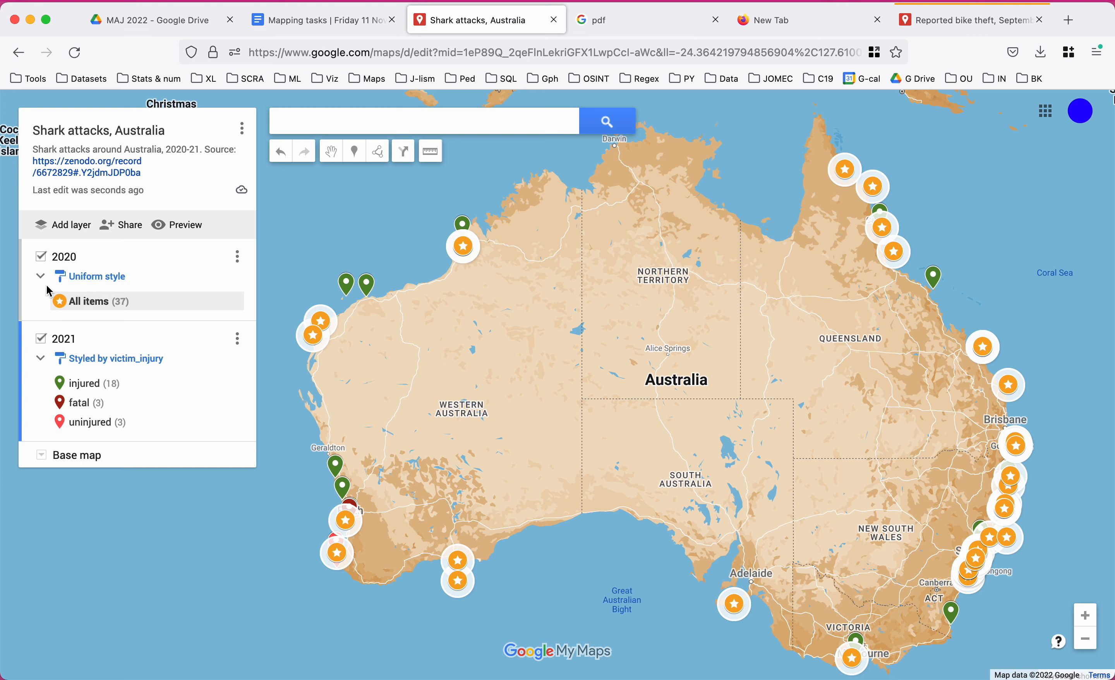
pyautogui.click(43, 258)
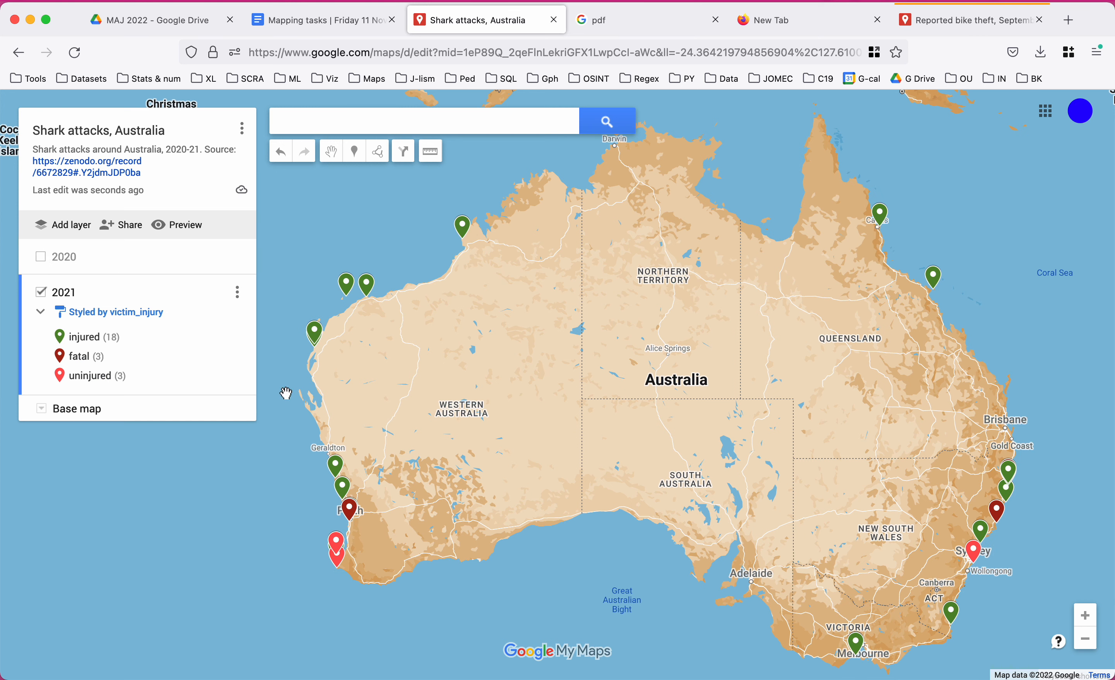
# Open the Dampier boat ramp and Yarrabah attack records and scroll through their attributes.
pyautogui.click(371, 287)
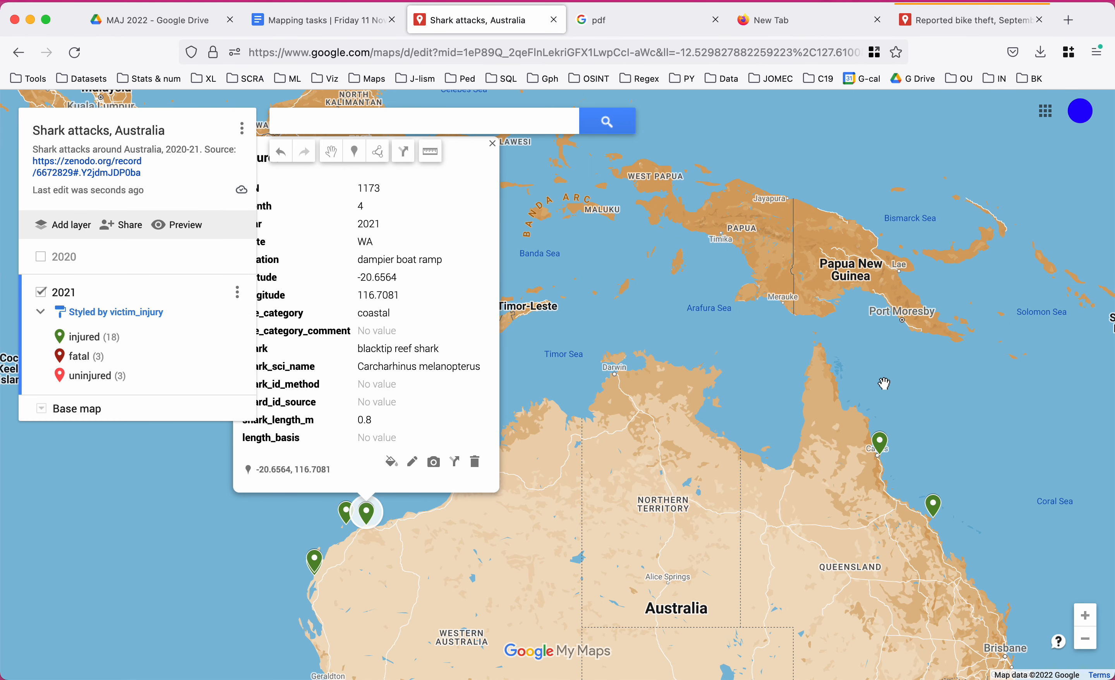
pyautogui.click(879, 442)
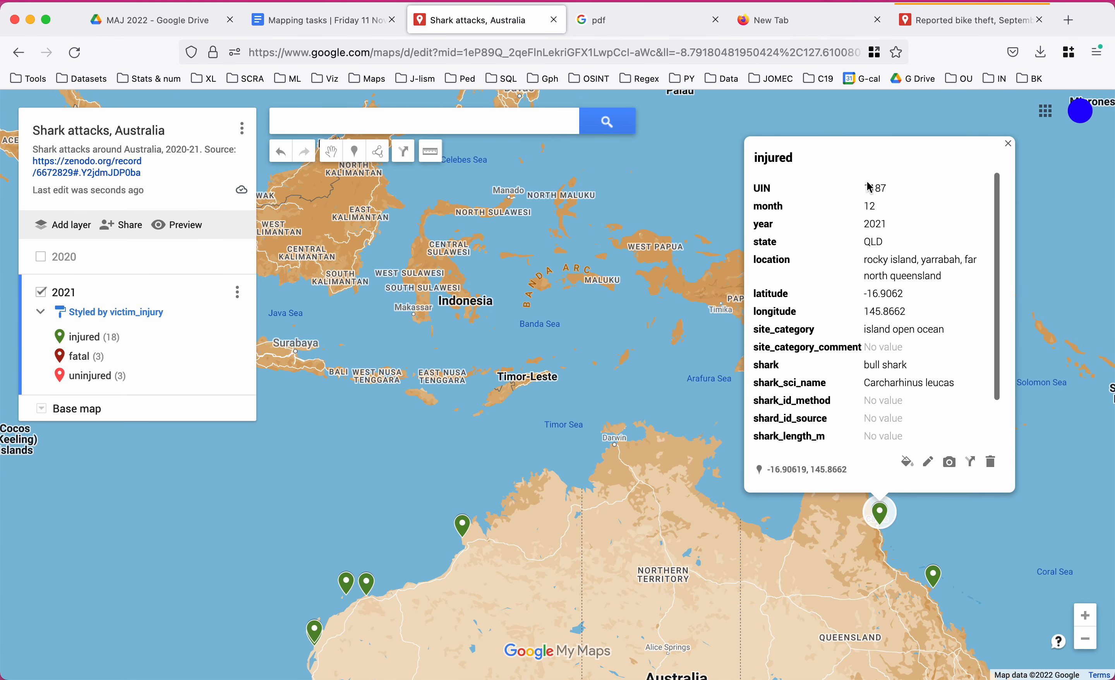
pyautogui.scroll(-2, 898, 284)
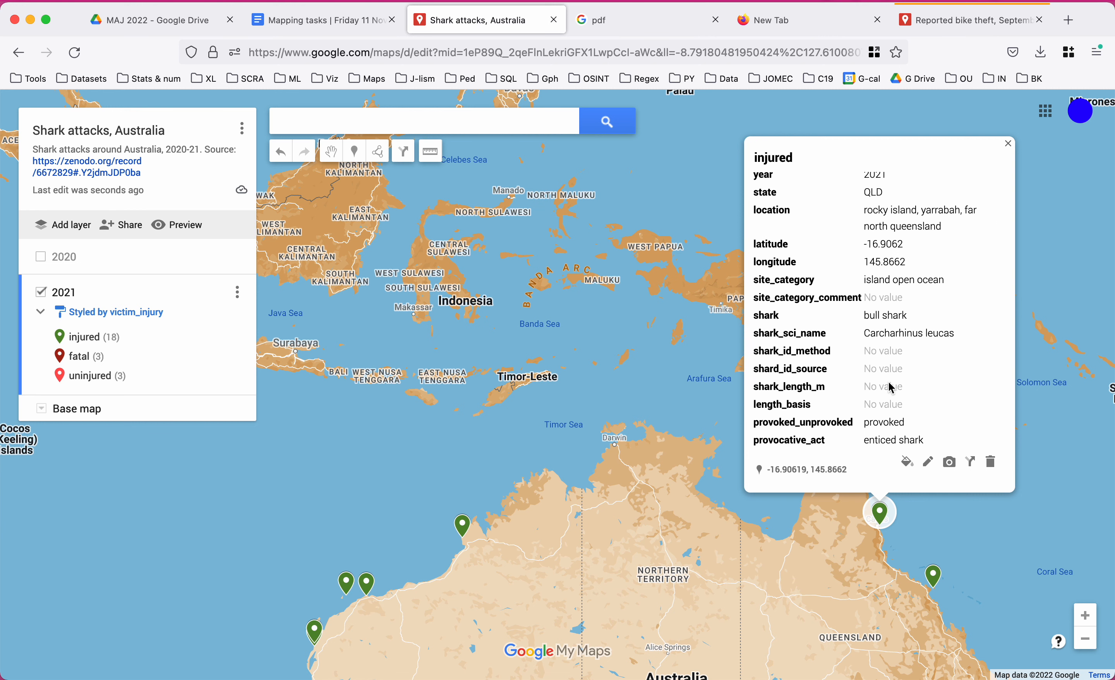
pyautogui.scroll(2, 890, 388)
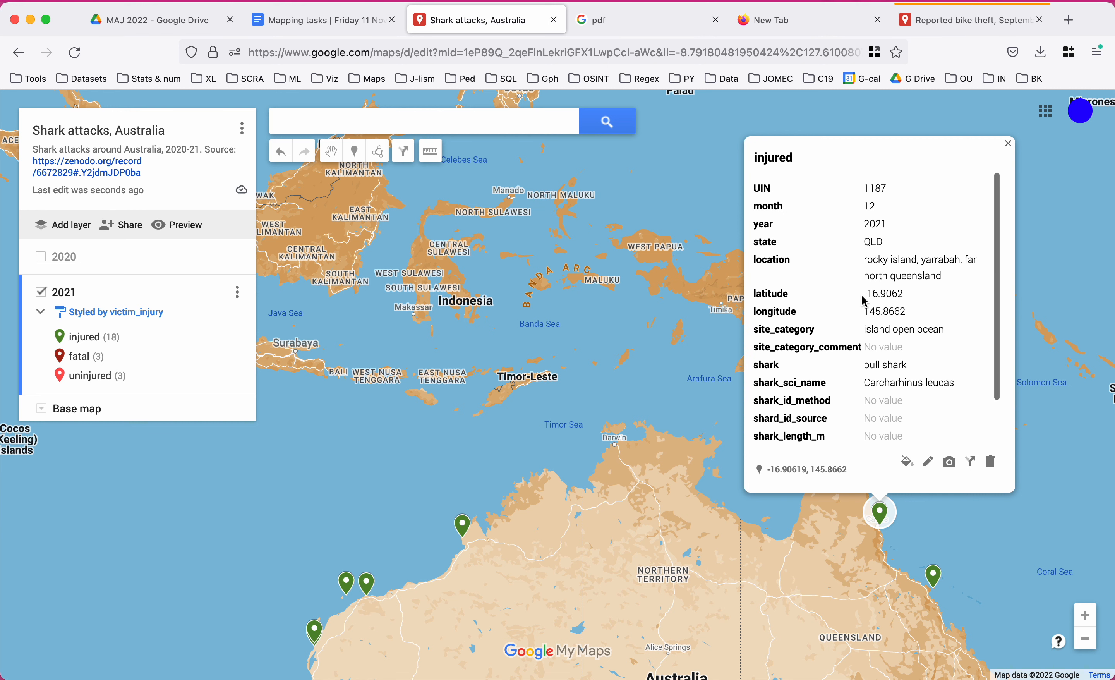
pyautogui.scroll(-2, 864, 300)
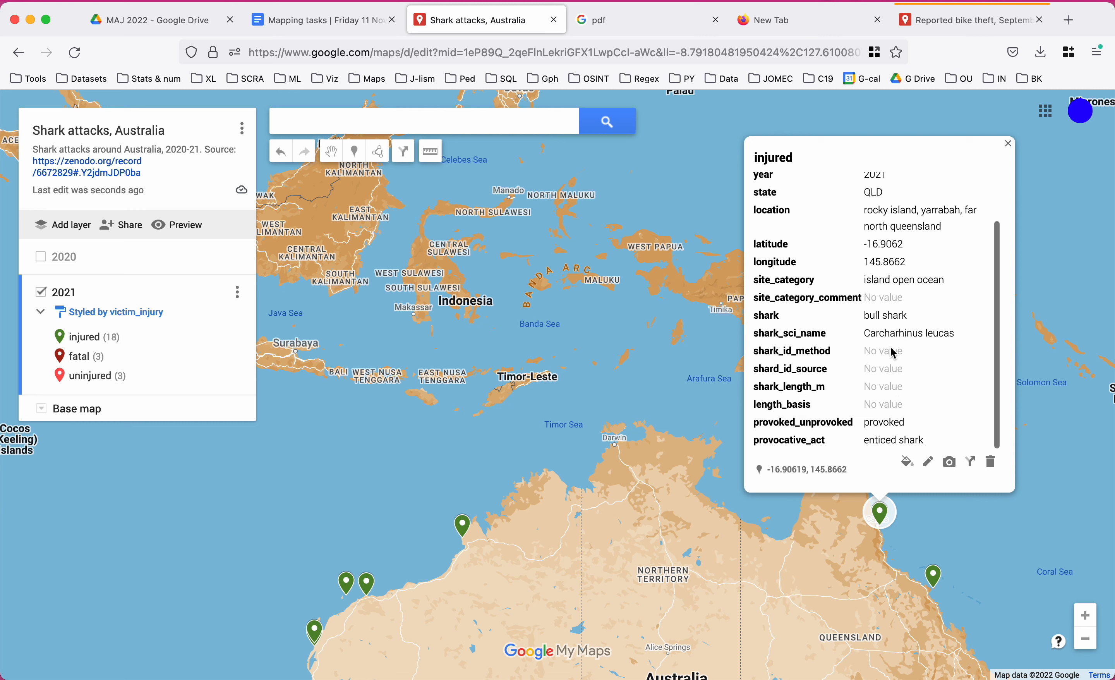
pyautogui.scroll(-1, 824, 256)
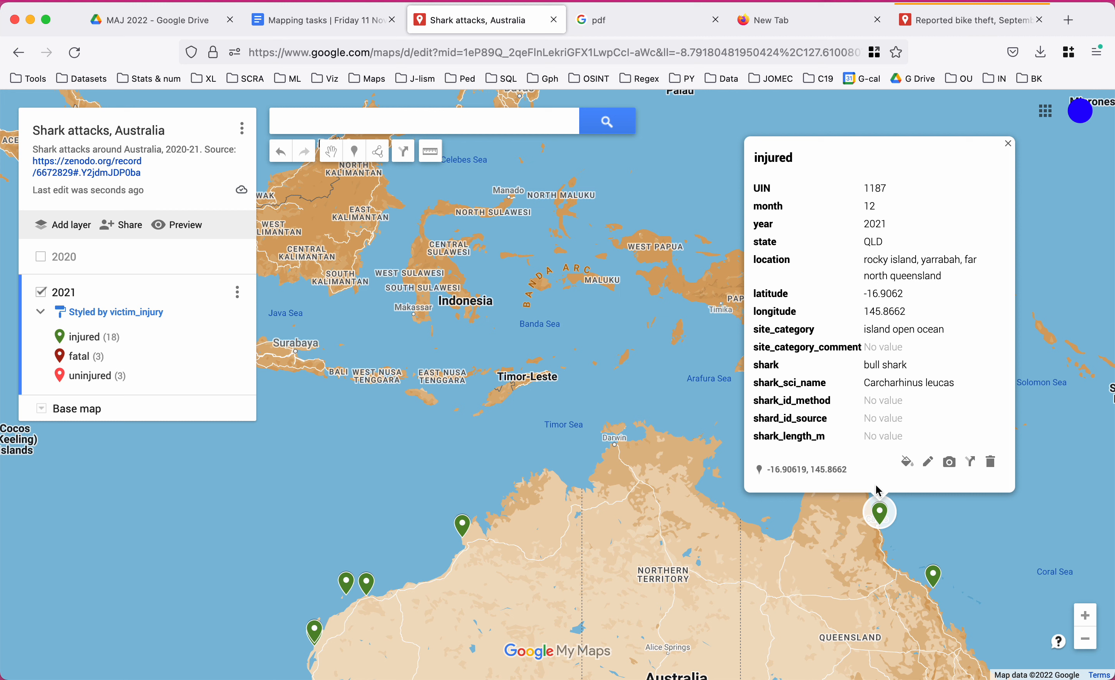
# Check the Whitsundays and uninjured Yallingup attack records, then switch to the Drive tab.
pyautogui.click(934, 577)
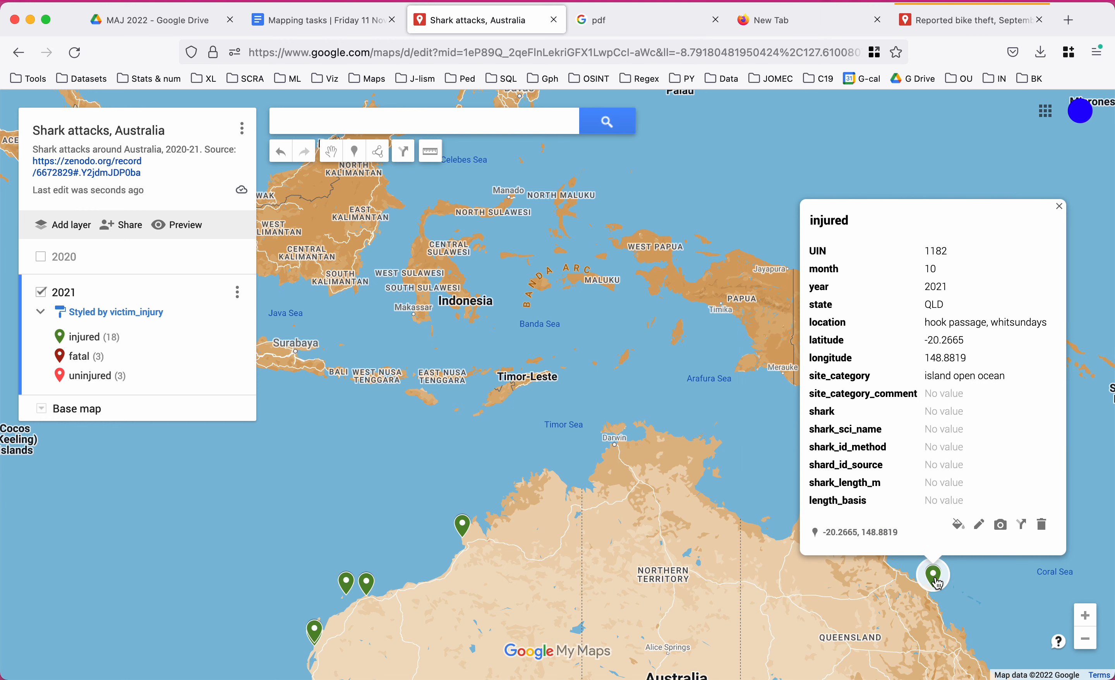
pyautogui.click(434, 430)
pyautogui.moveTo(306, 544); pyautogui.dragTo(611, 218)
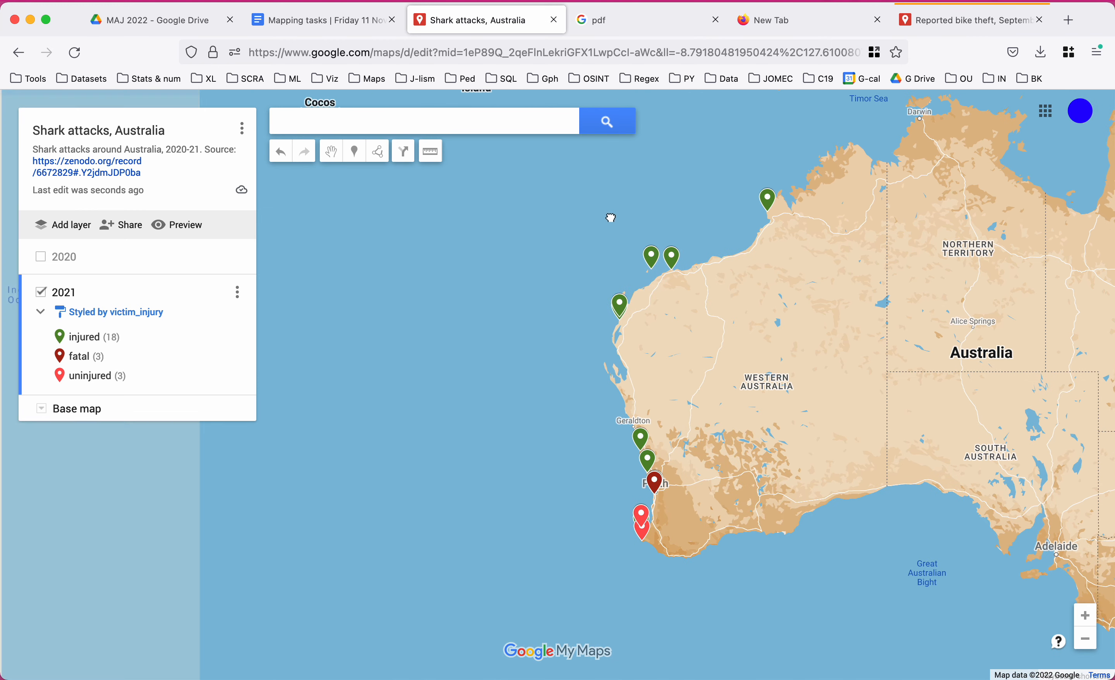
pyautogui.click(642, 513)
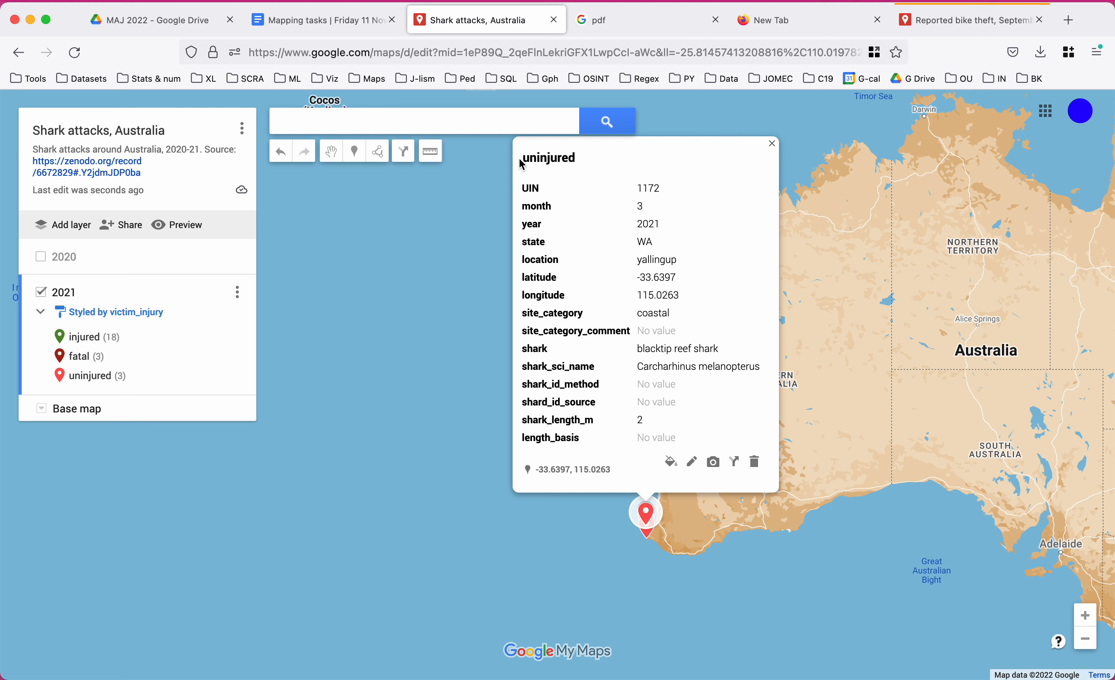
pyautogui.click(325, 20)
# Preview sharks_2020.csv from the MAJ 2022 Drive folder, scanning its columns, and return to the map.
pyautogui.click(163, 30)
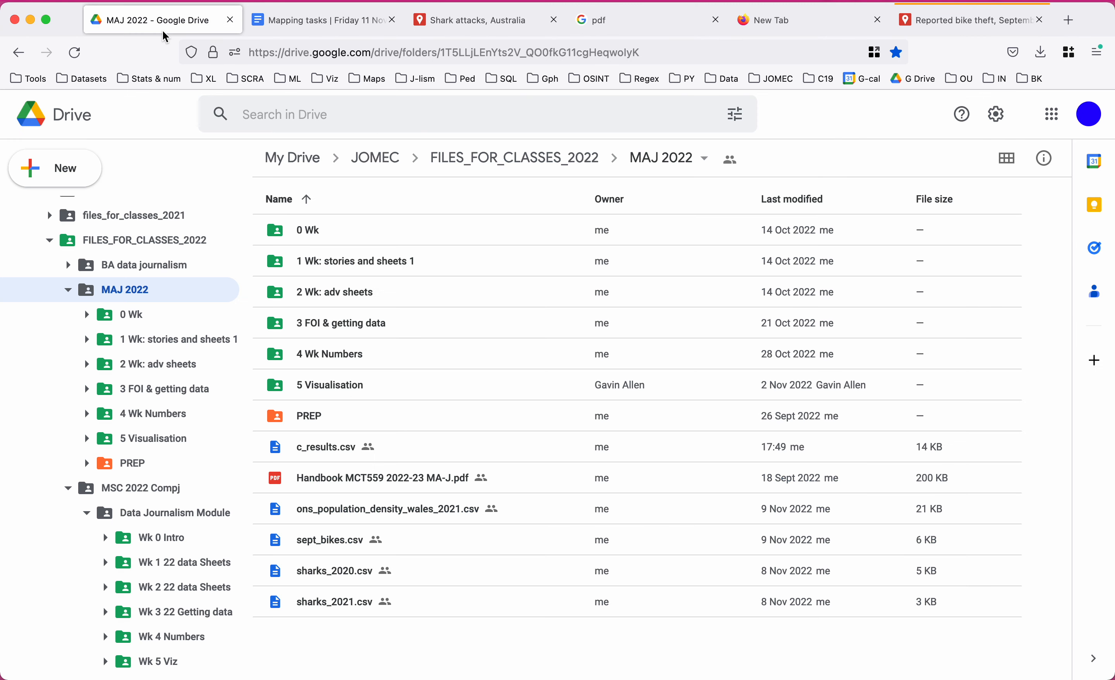
pyautogui.doubleClick(323, 566)
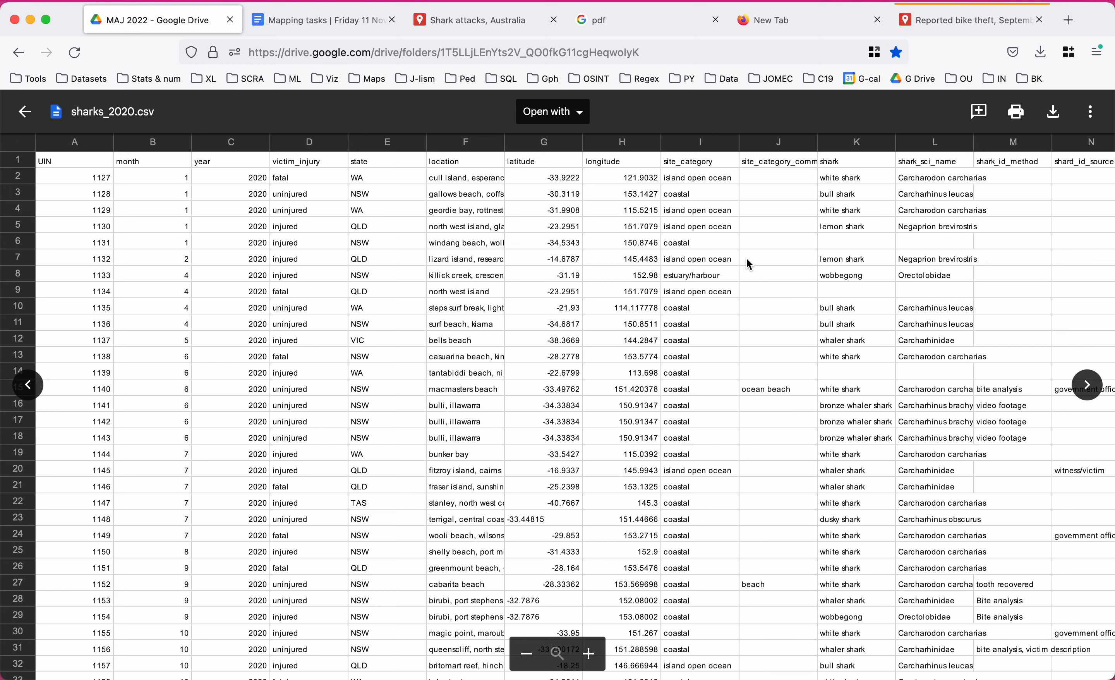
pyautogui.hscroll(7, 747, 261)
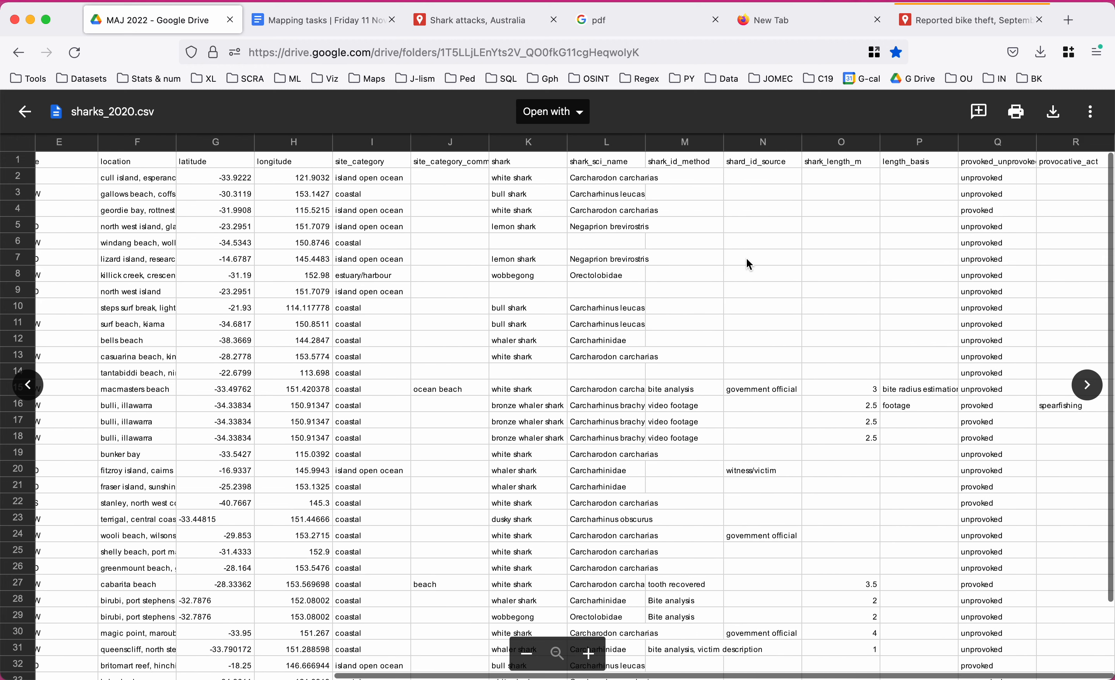
pyautogui.hscroll(-2, 746, 257)
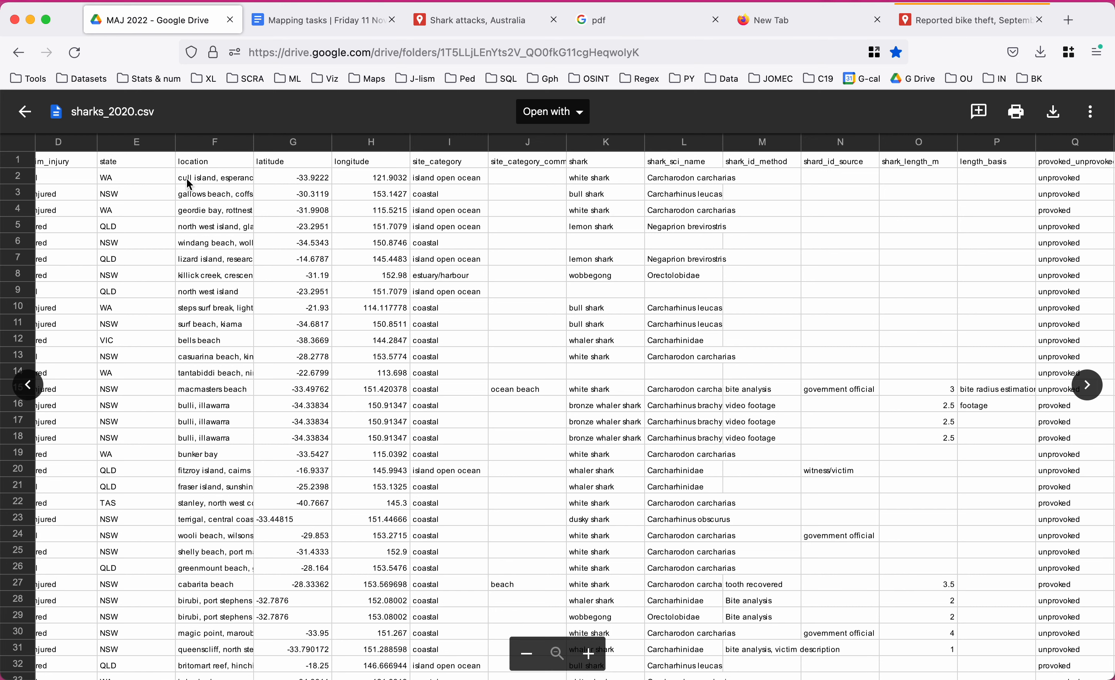
pyautogui.hscroll(-5, 186, 179)
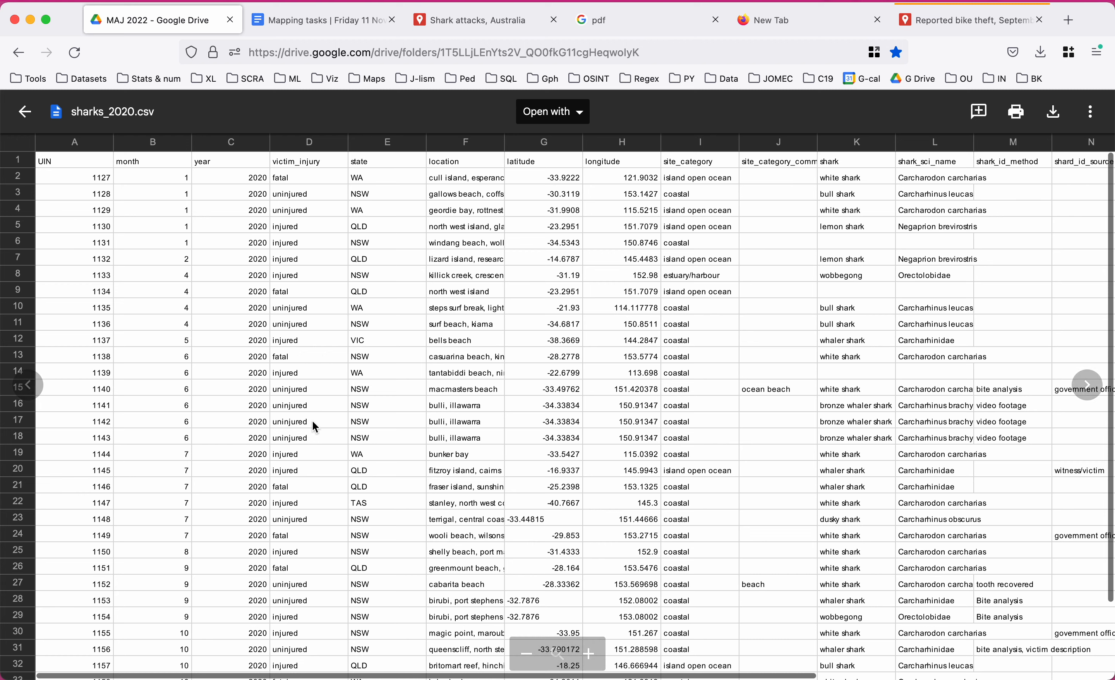
pyautogui.click(486, 20)
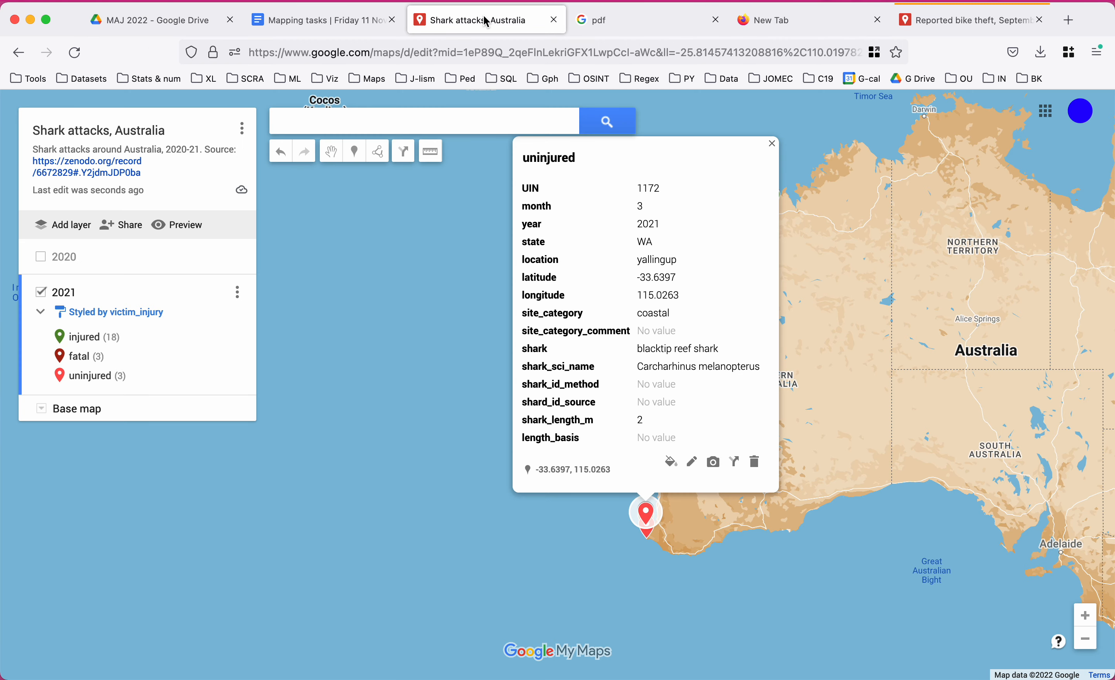
# Close the Yallingup card and look over the fatal Fremantle attack details.
pyautogui.click(499, 485)
pyautogui.click(664, 484)
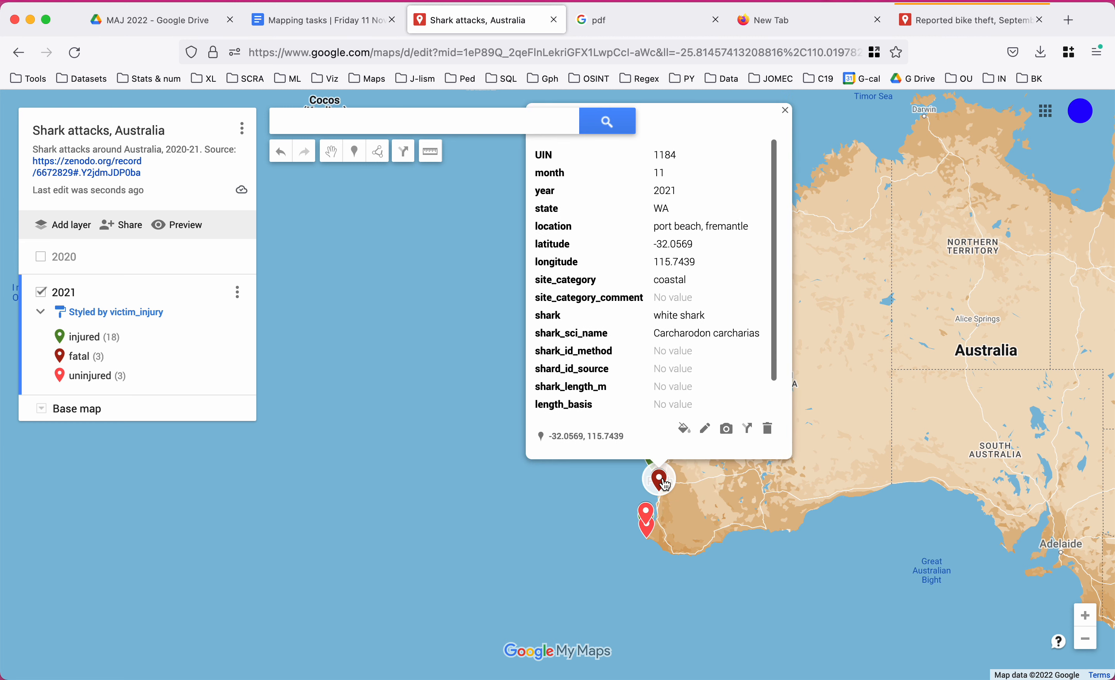
pyautogui.click(376, 396)
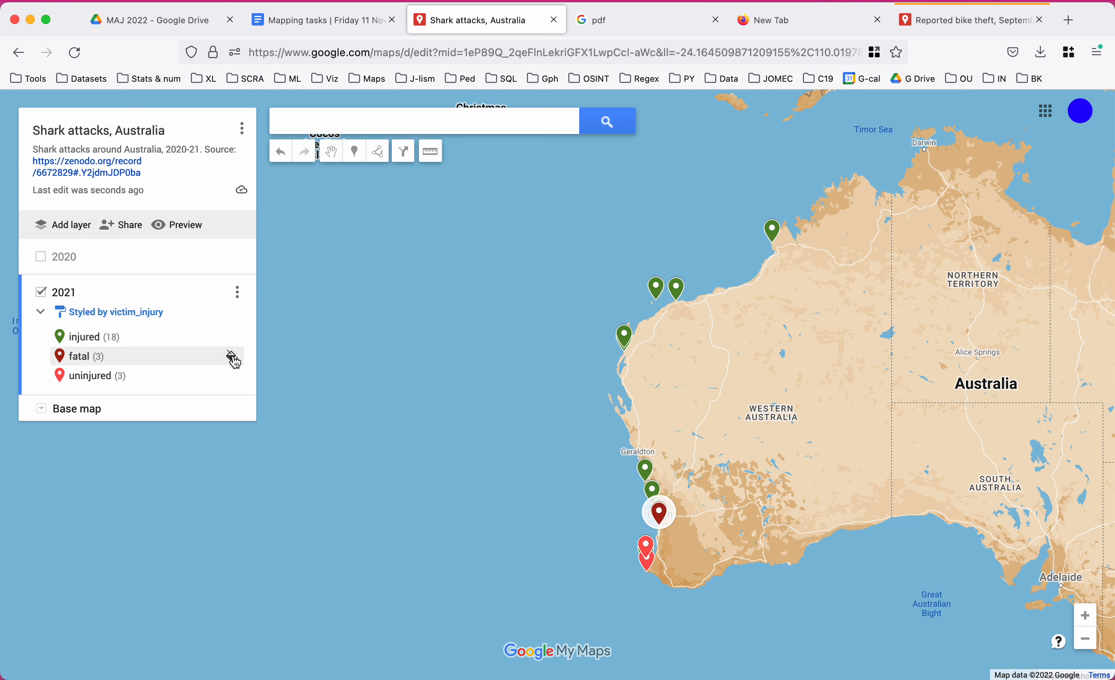
# Colour the 2021 fatal markers red, uninjured green and injured orange.
pyautogui.click(233, 358)
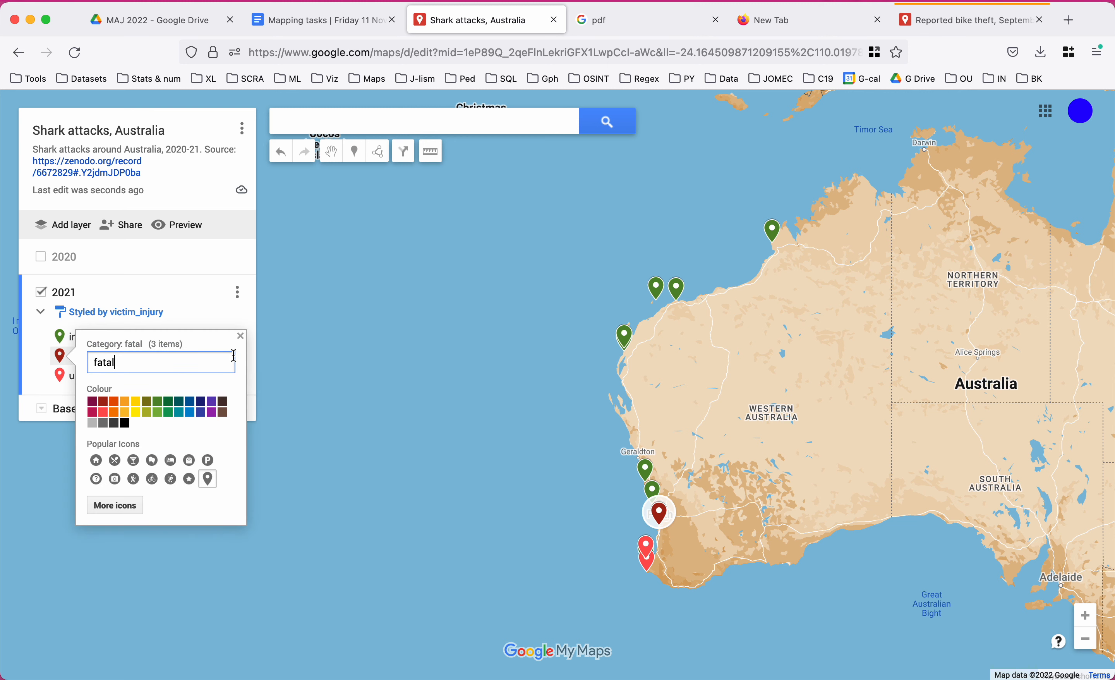
pyautogui.click(102, 418)
pyautogui.click(57, 376)
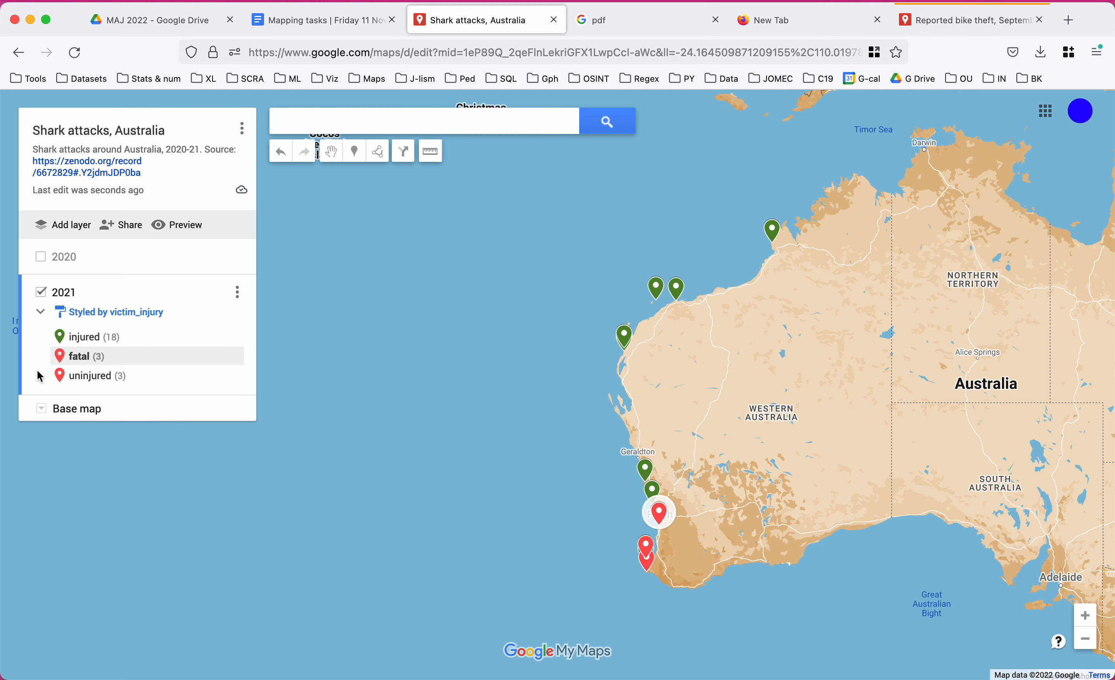
pyautogui.click(232, 377)
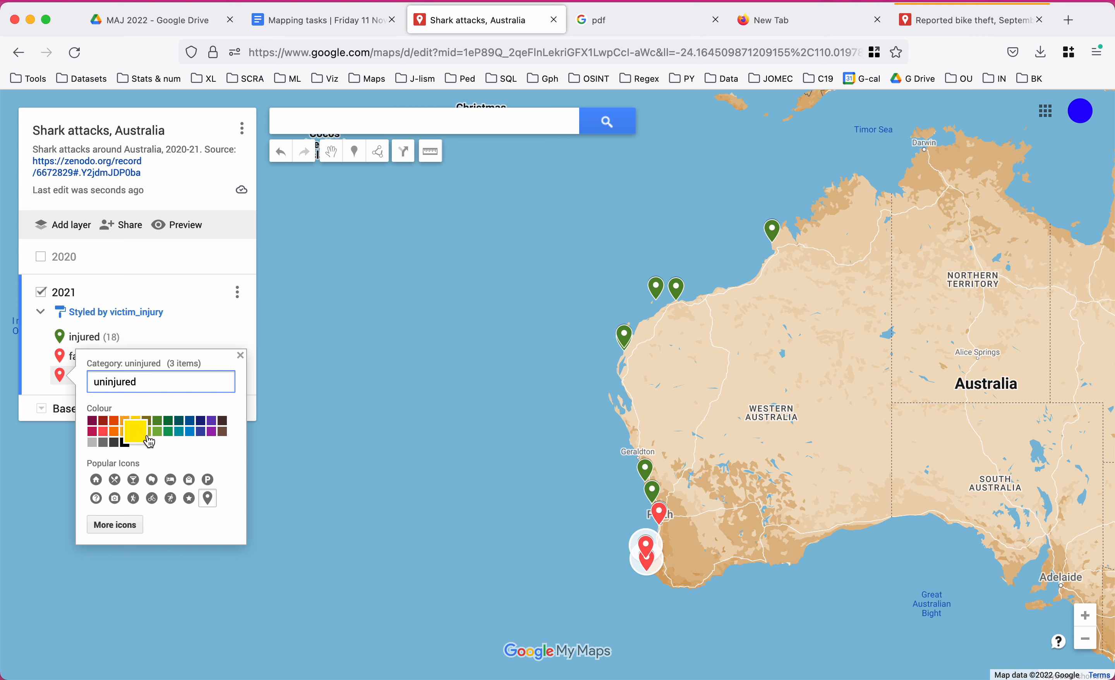
pyautogui.click(168, 431)
pyautogui.click(232, 336)
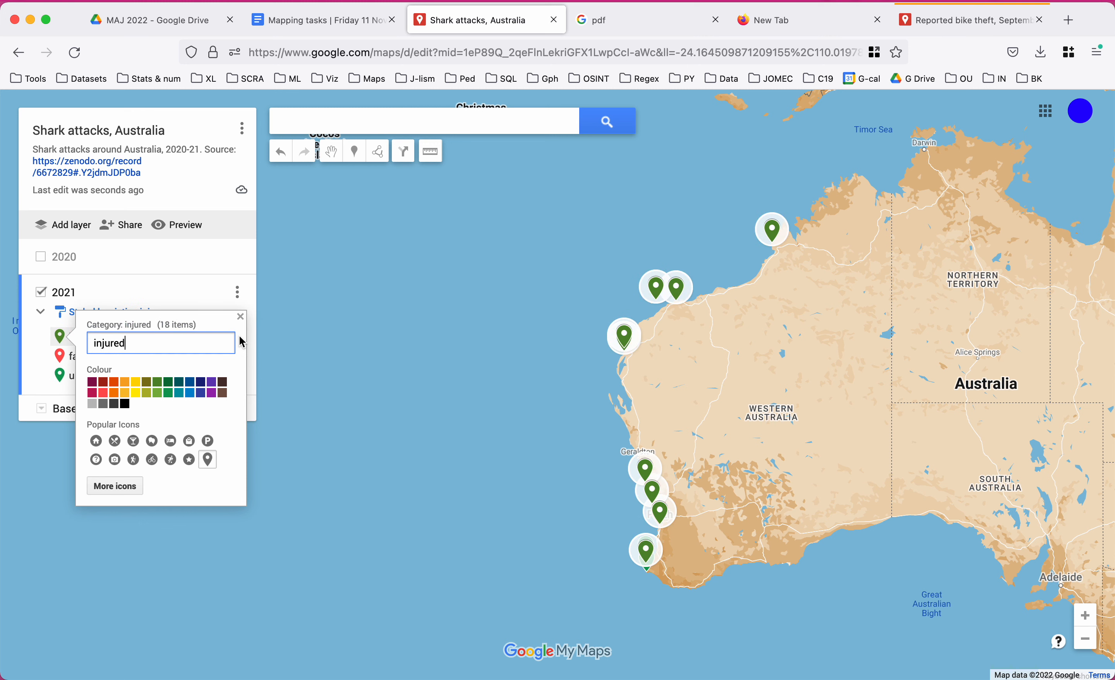
pyautogui.click(124, 390)
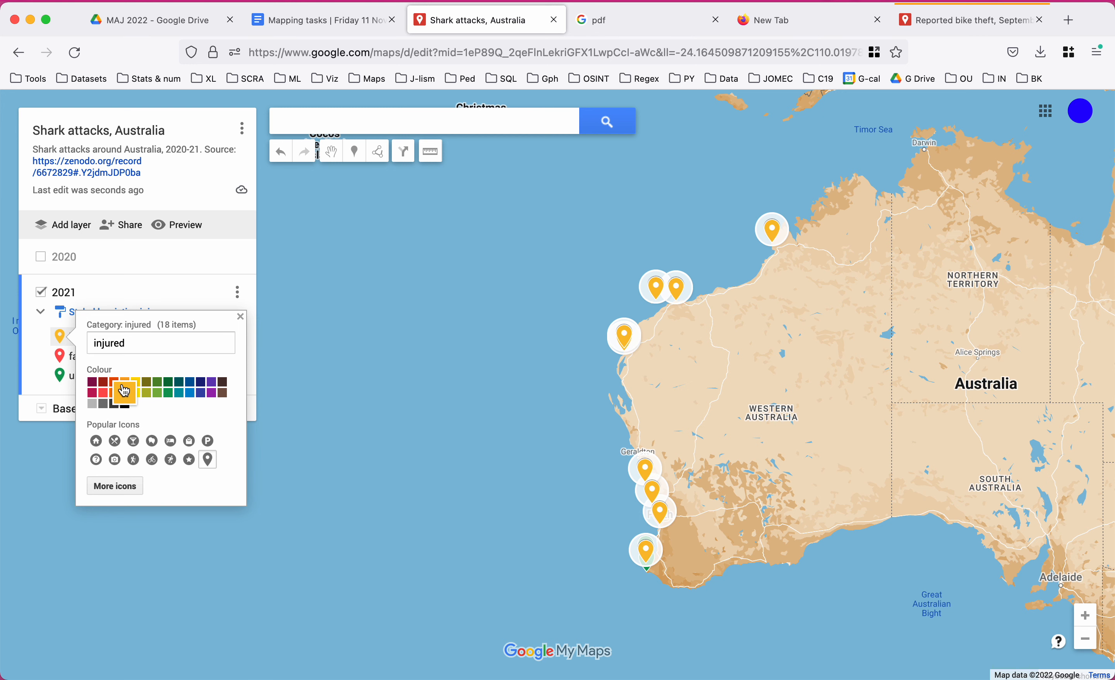
pyautogui.click(372, 437)
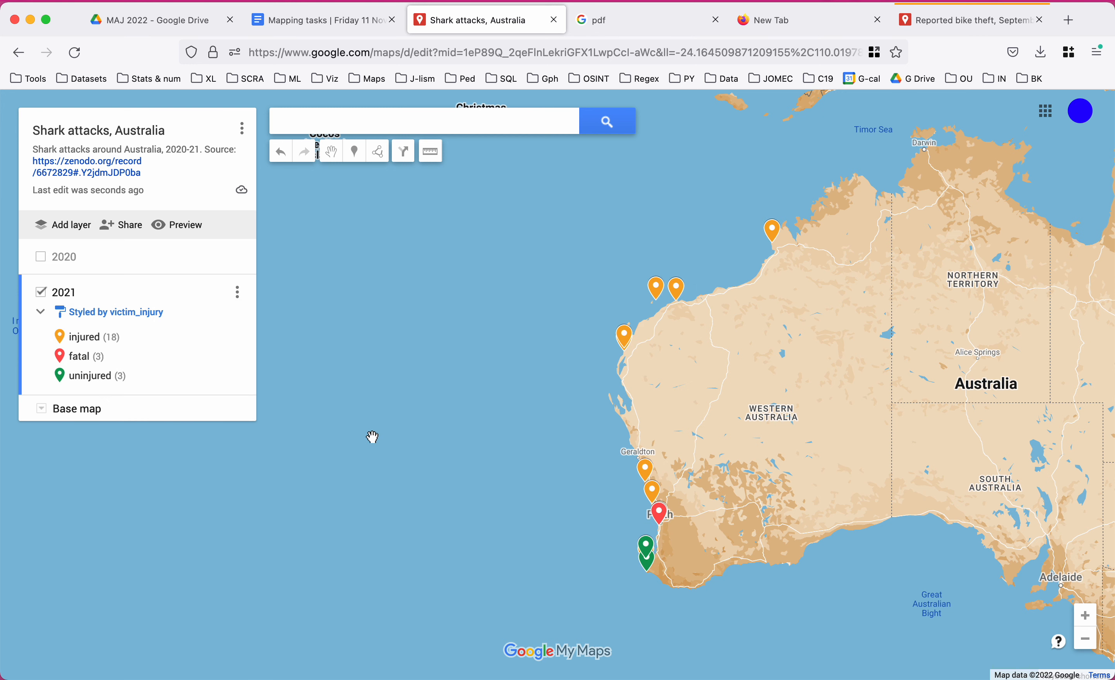
pyautogui.moveTo(426, 470); pyautogui.dragTo(298, 456)
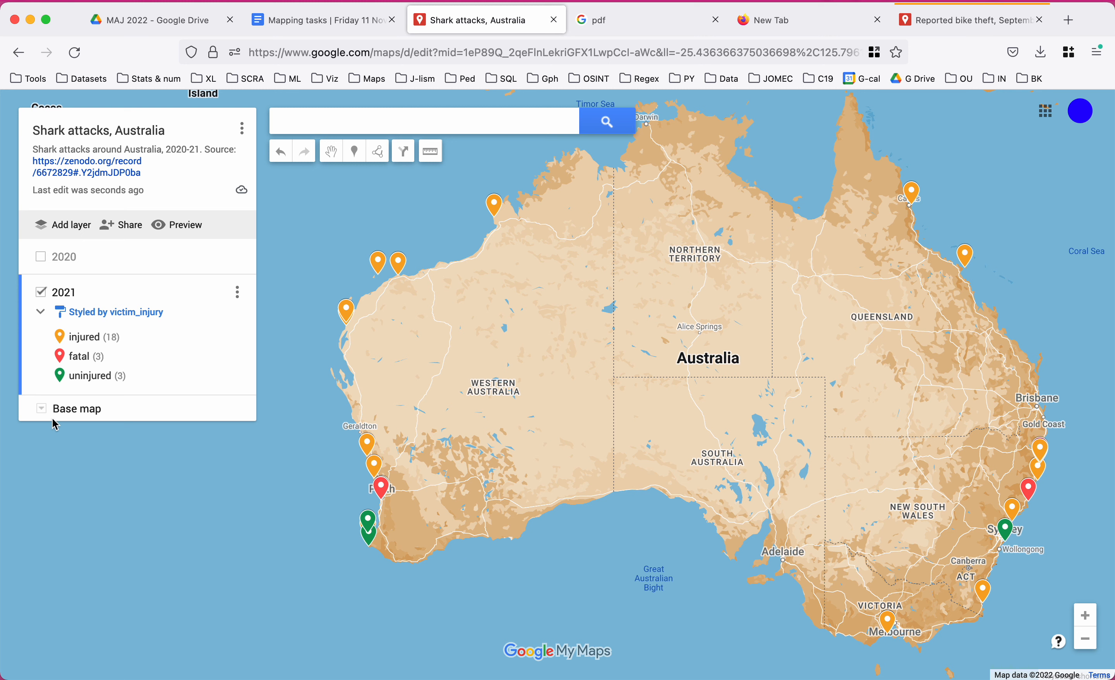
# Show the 2020 layer again and group its places by victim_injury.
pyautogui.click(43, 264)
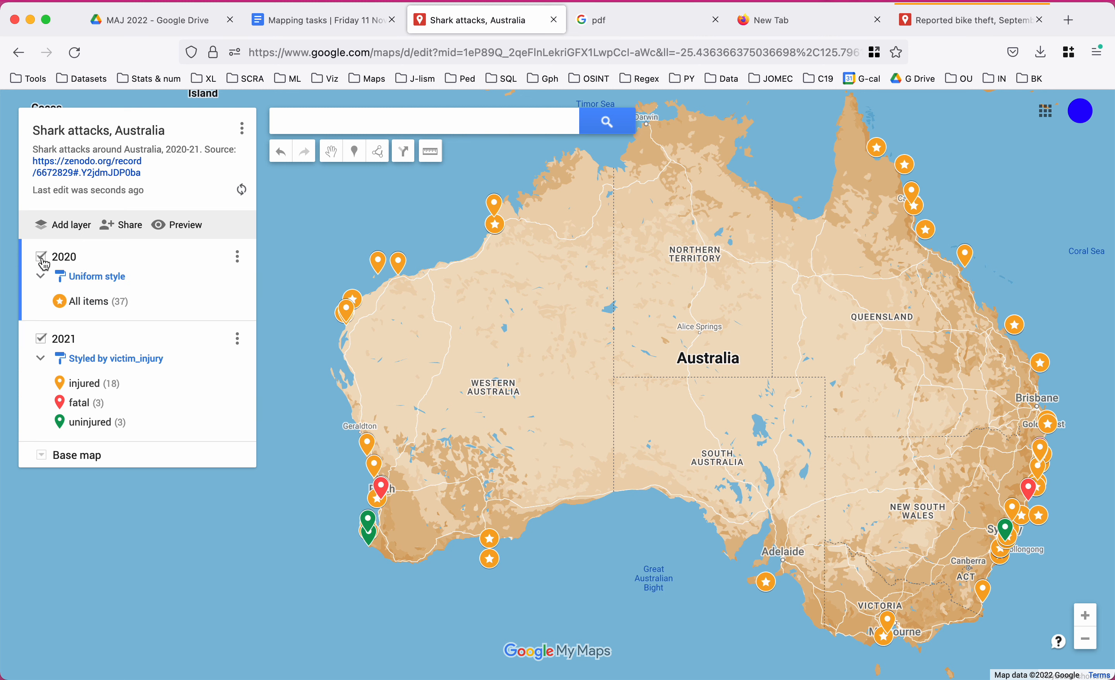
pyautogui.click(111, 277)
pyautogui.click(187, 287)
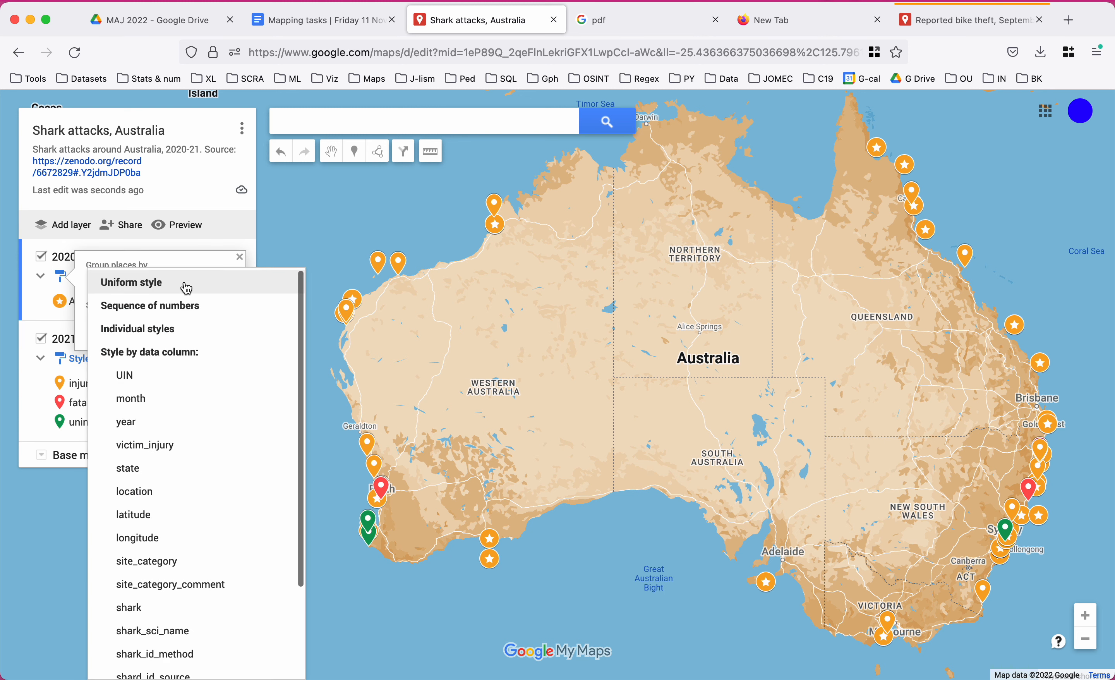
pyautogui.click(171, 446)
pyautogui.click(28, 329)
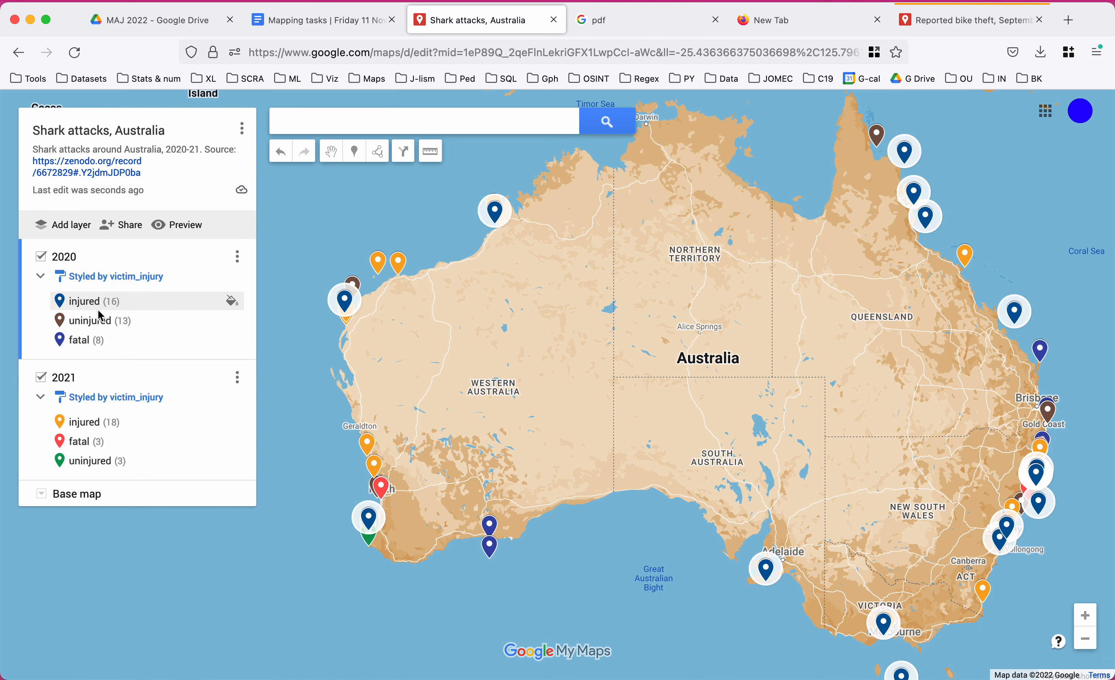
# Colour the 2020 injured markers orange, uninjured green and fatal red.
pyautogui.click(233, 302)
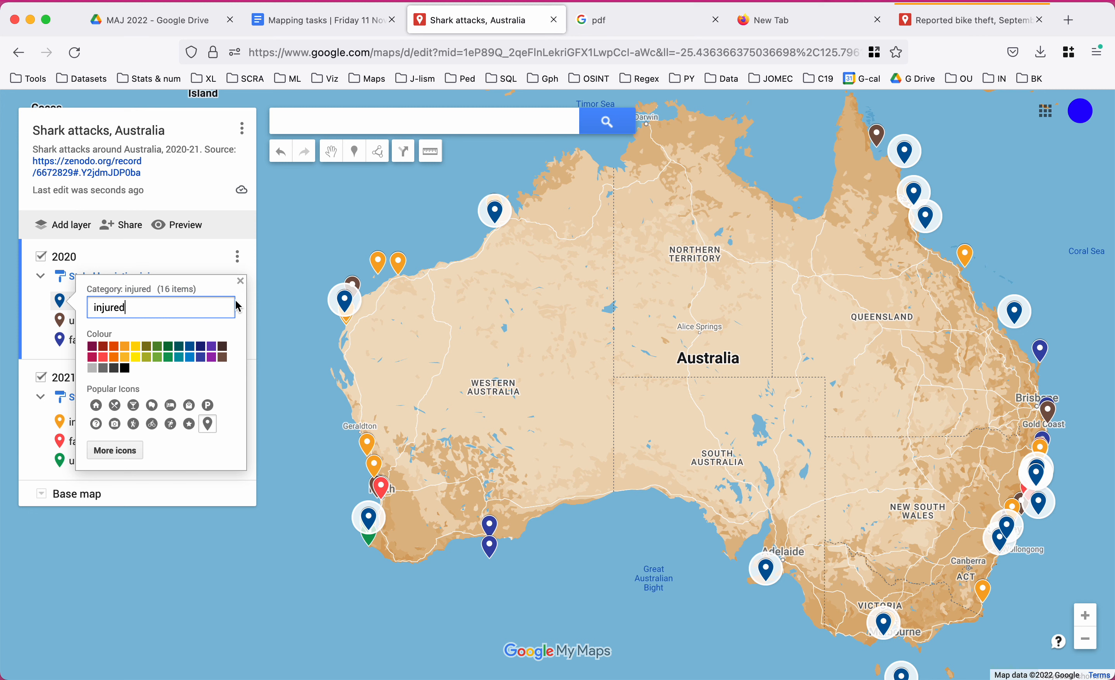
pyautogui.click(125, 351)
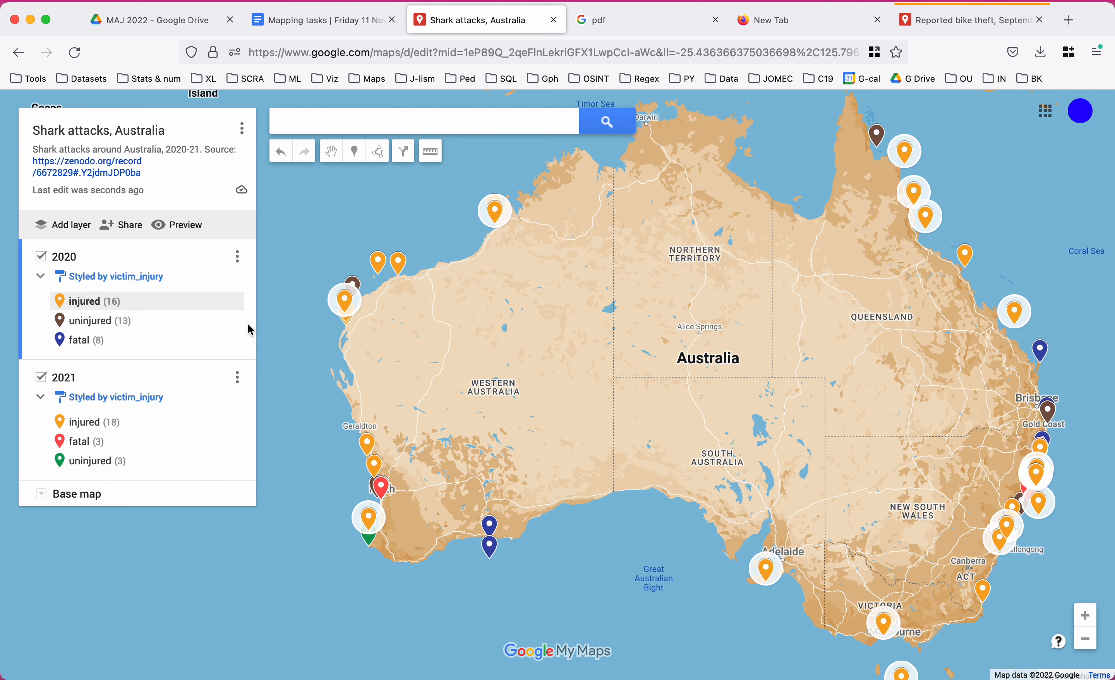
pyautogui.click(231, 320)
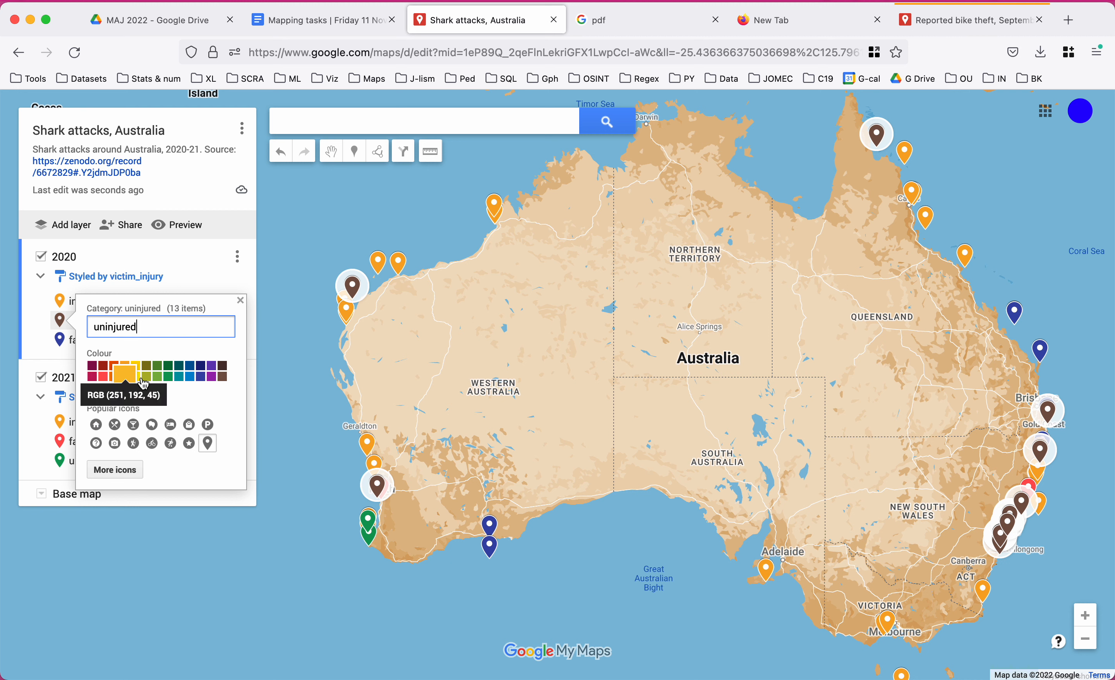
pyautogui.click(168, 378)
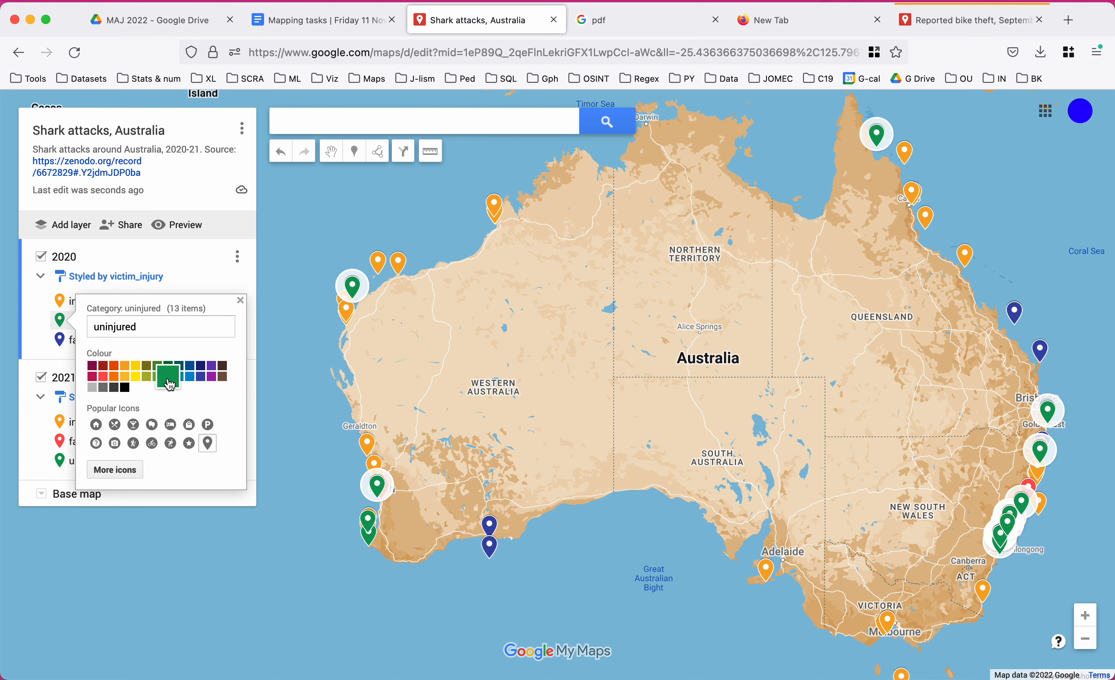
pyautogui.click(35, 346)
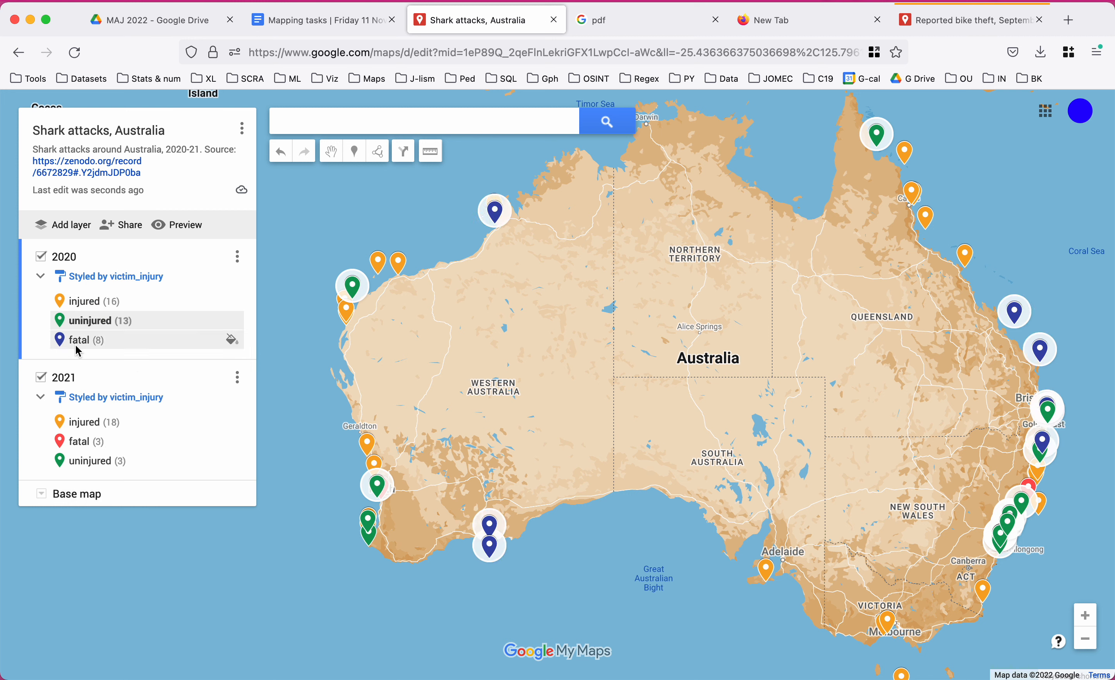
pyautogui.click(231, 340)
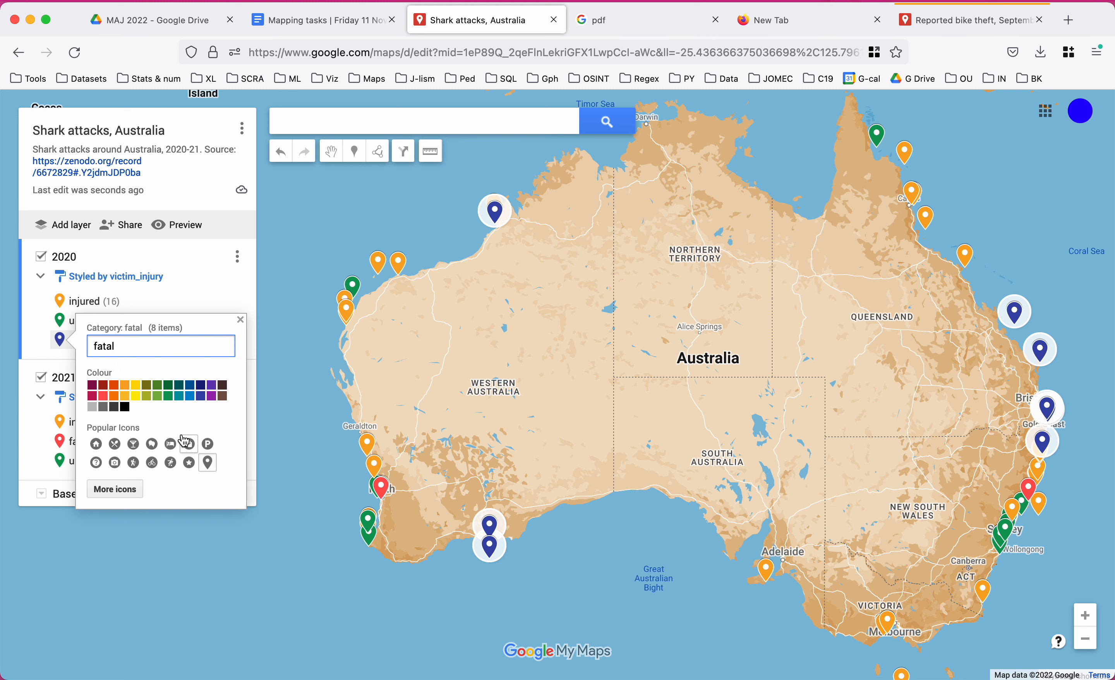
pyautogui.click(102, 399)
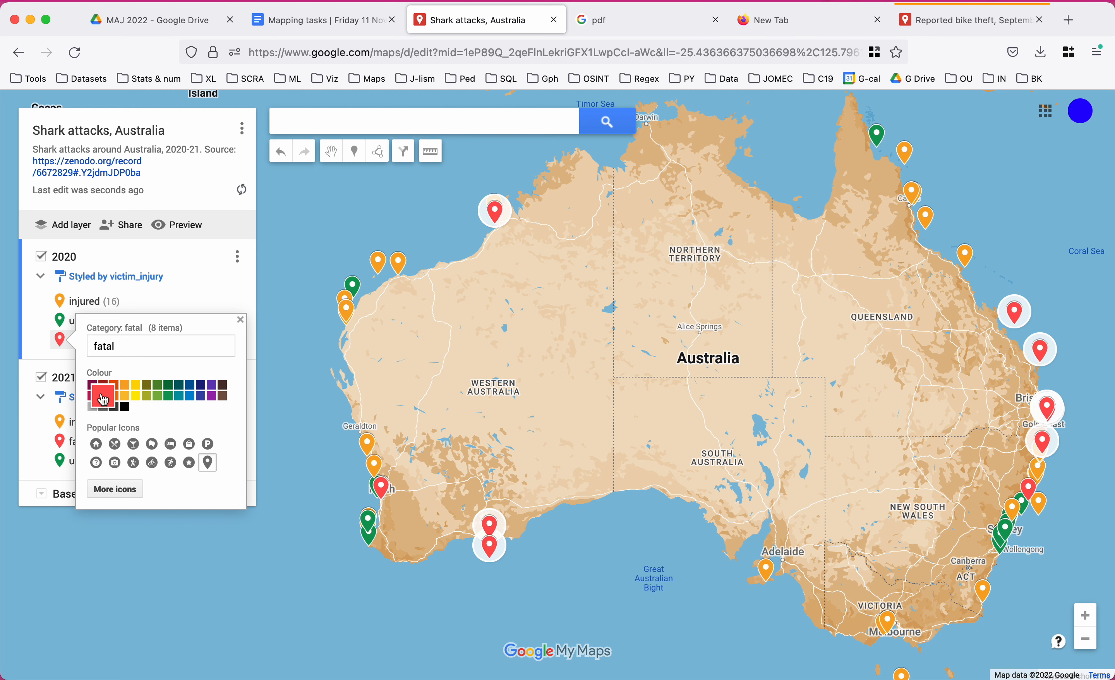
pyautogui.click(40, 352)
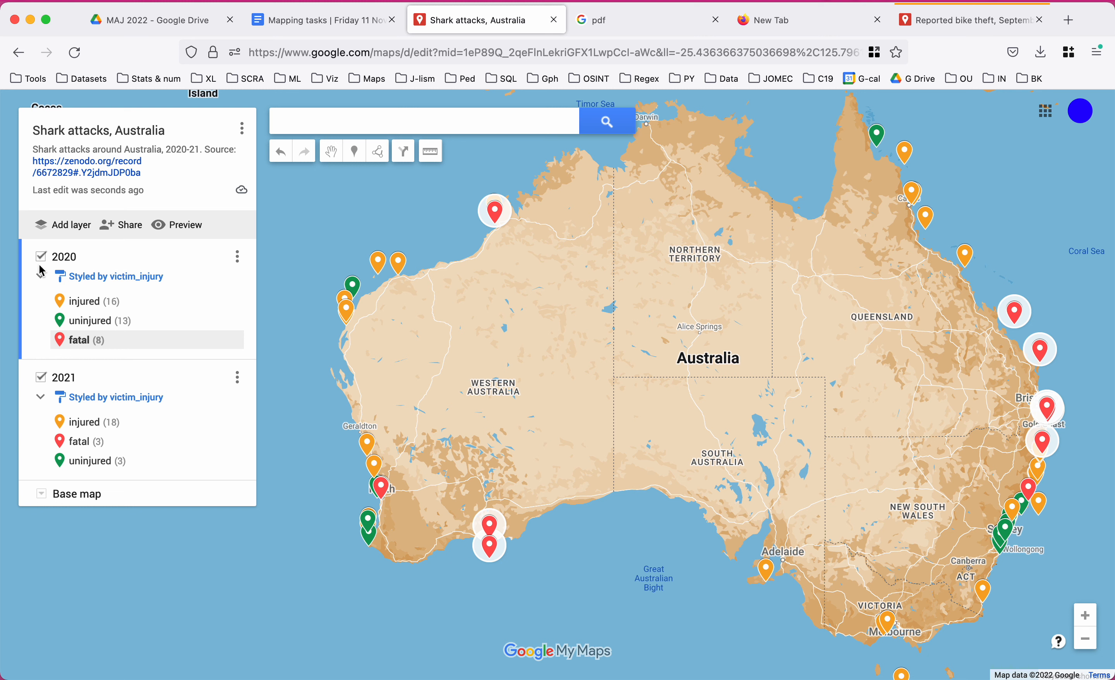
pyautogui.click(41, 277)
# Collapse back to the 2020 category legend and review its grouping options.
pyautogui.click(42, 279)
pyautogui.click(155, 284)
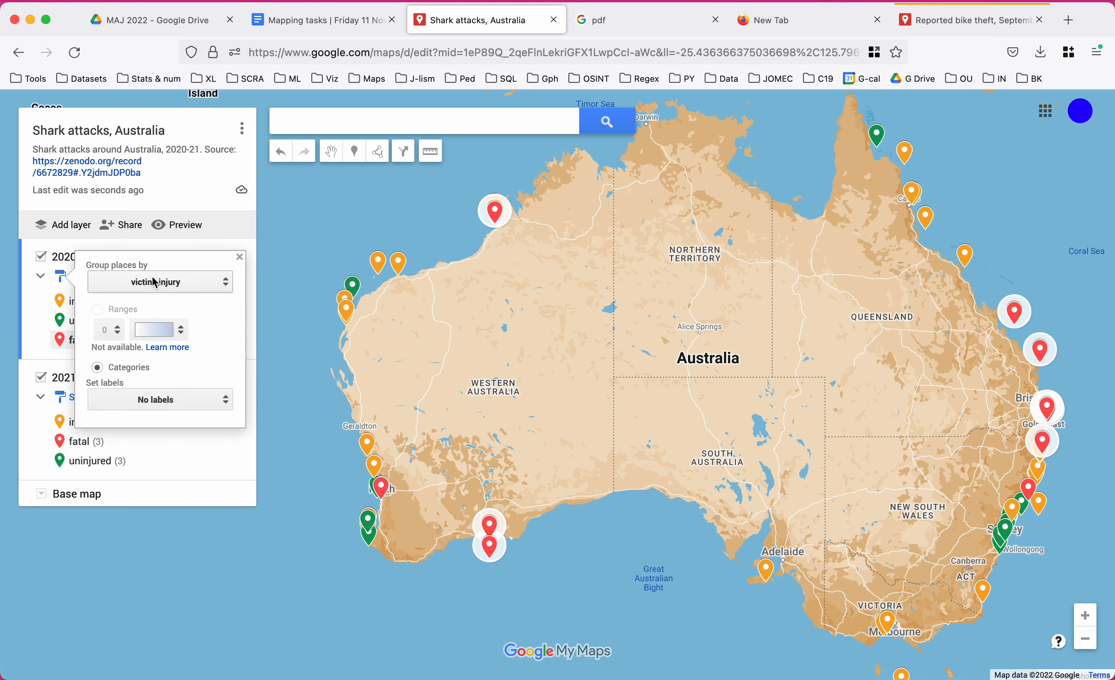
pyautogui.click(25, 315)
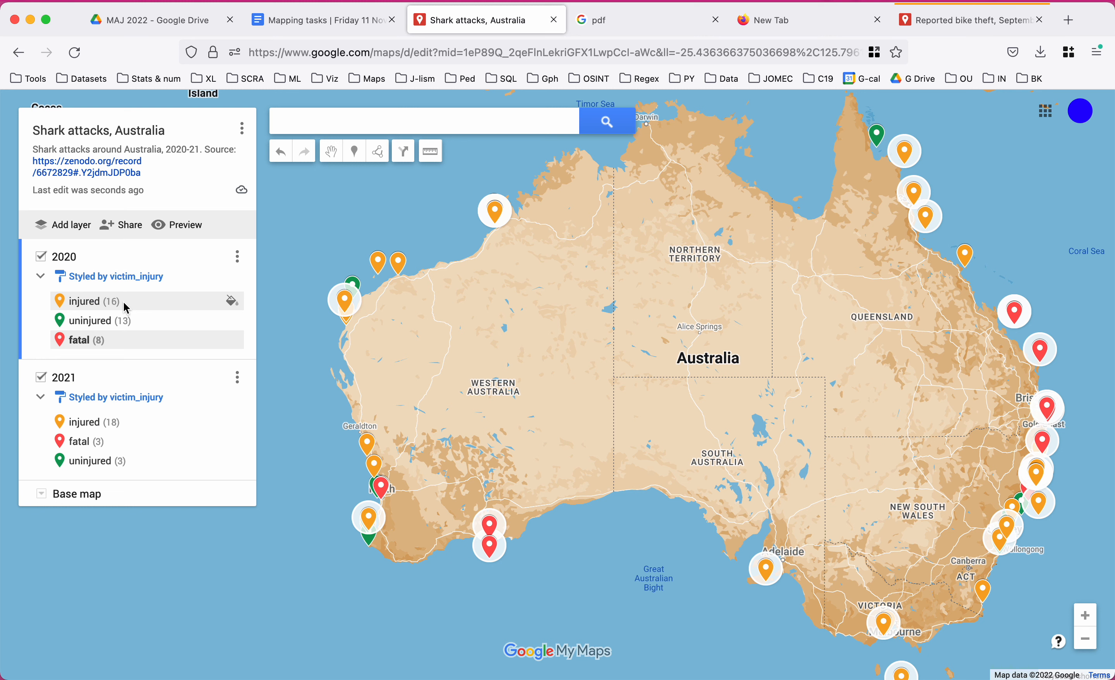
# Give the 2020 injured, uninjured and fatal markers star icons, then hide the 2020 layer.
pyautogui.click(232, 302)
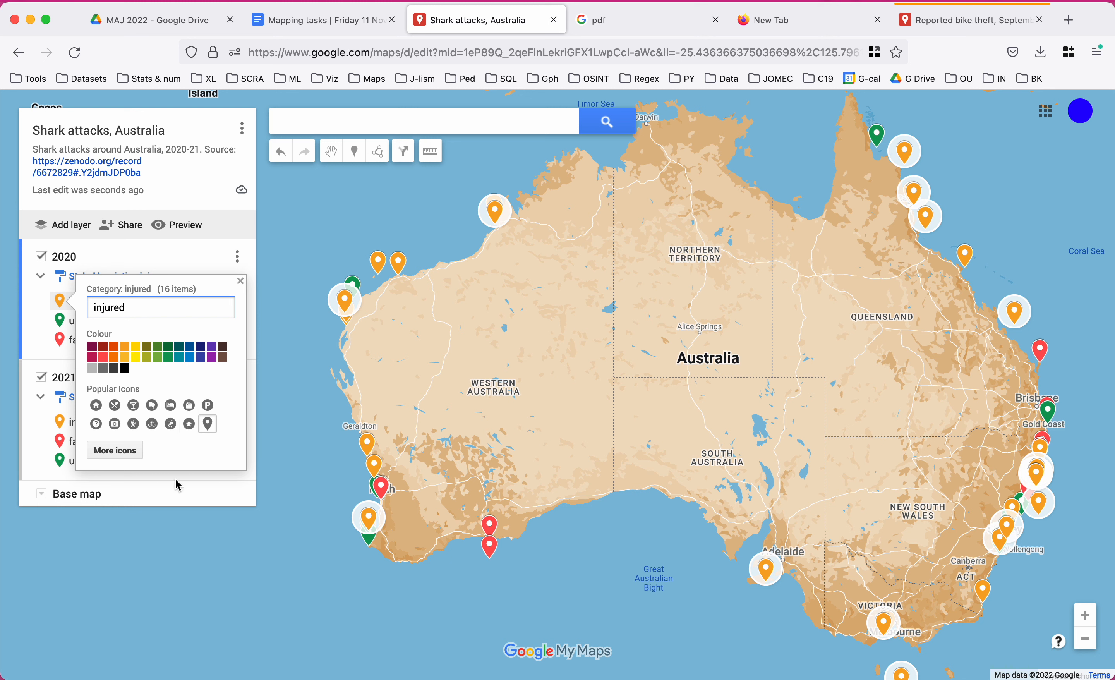
pyautogui.click(190, 429)
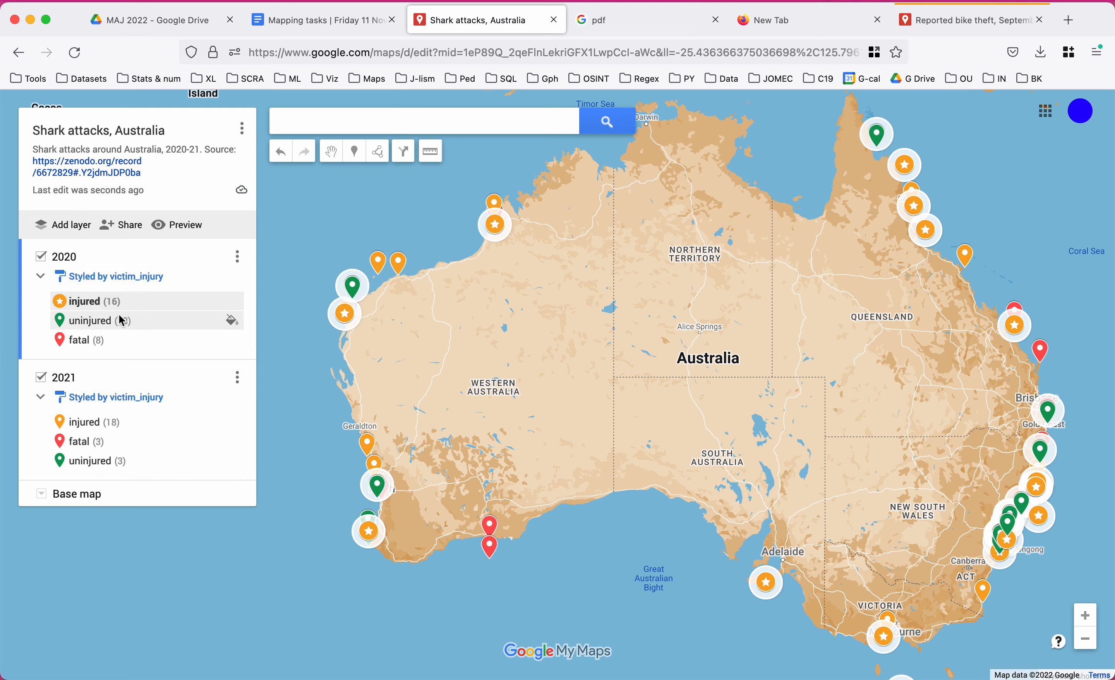
pyautogui.click(231, 319)
pyautogui.click(193, 446)
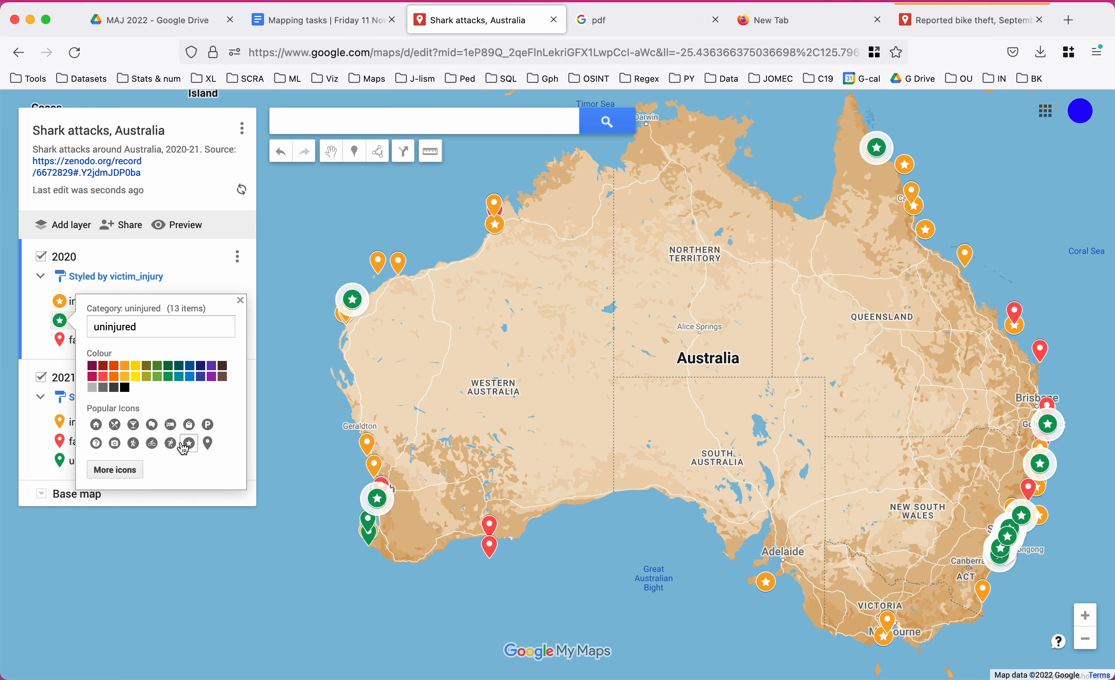
pyautogui.click(229, 340)
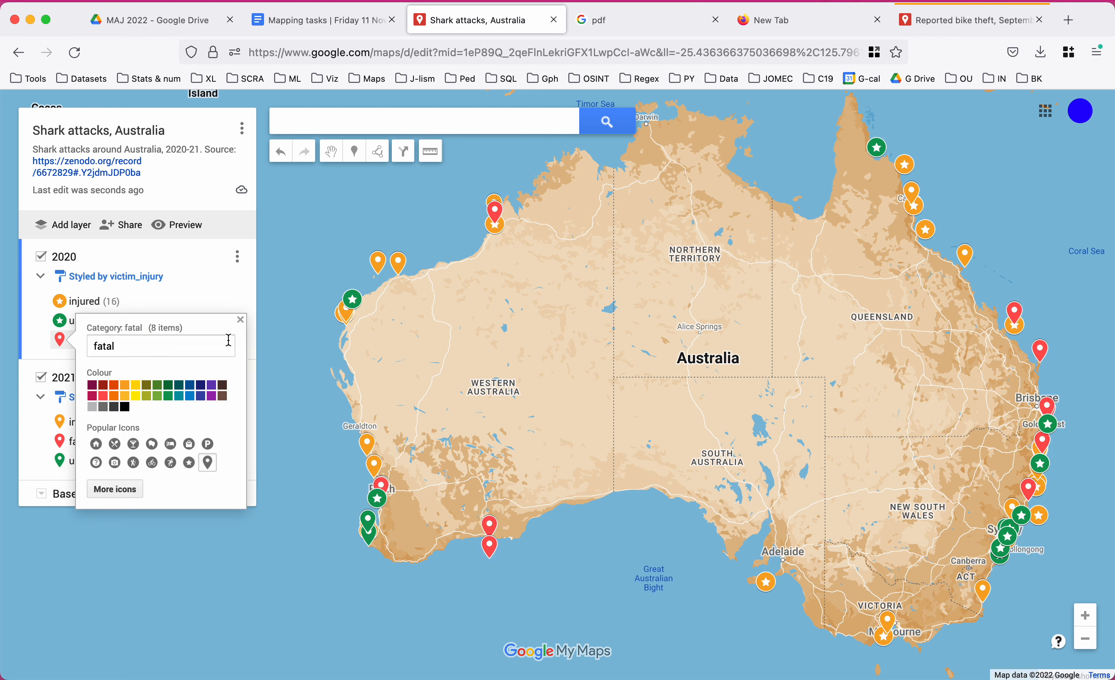
pyautogui.click(188, 462)
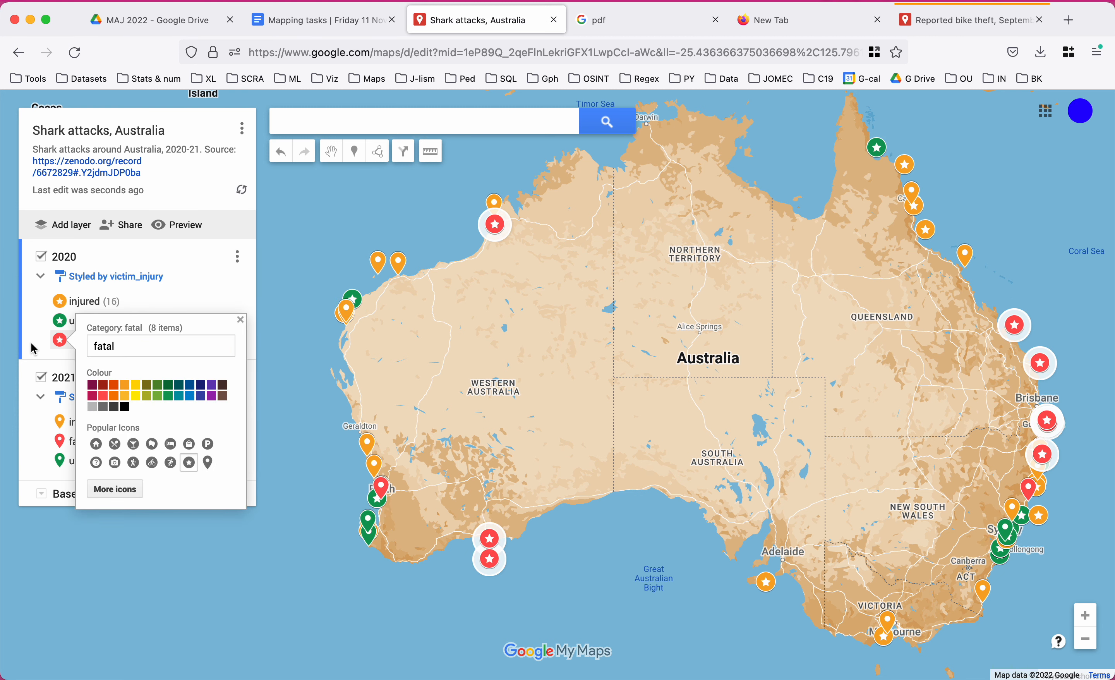
pyautogui.click(264, 576)
pyautogui.moveTo(342, 446); pyautogui.dragTo(317, 448)
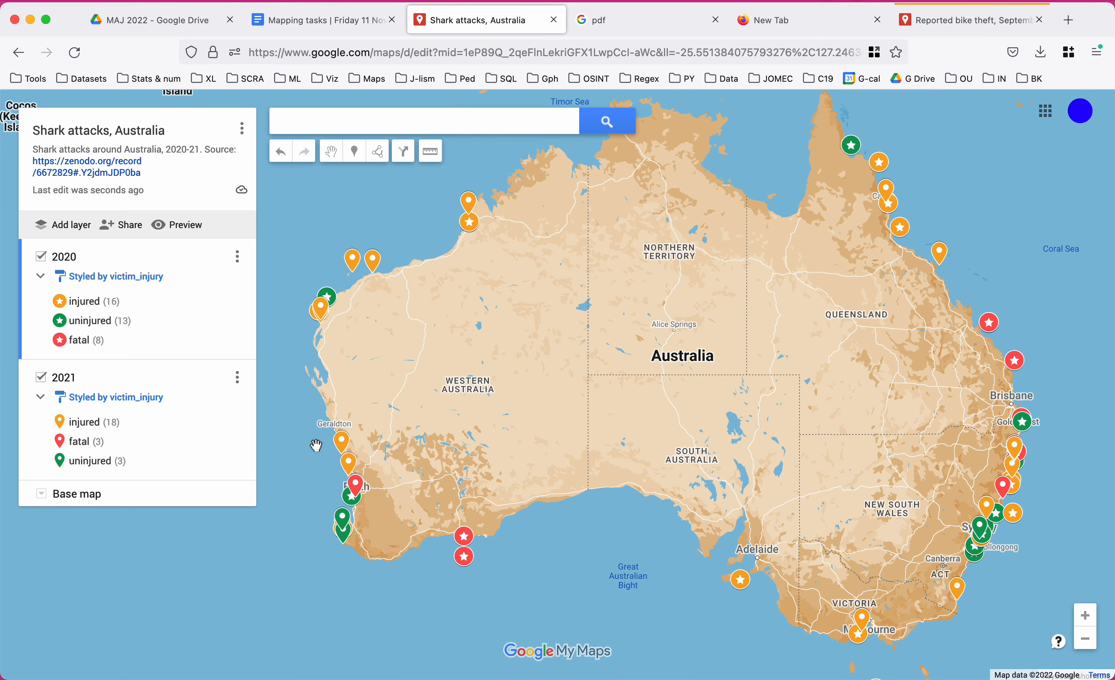
pyautogui.click(41, 257)
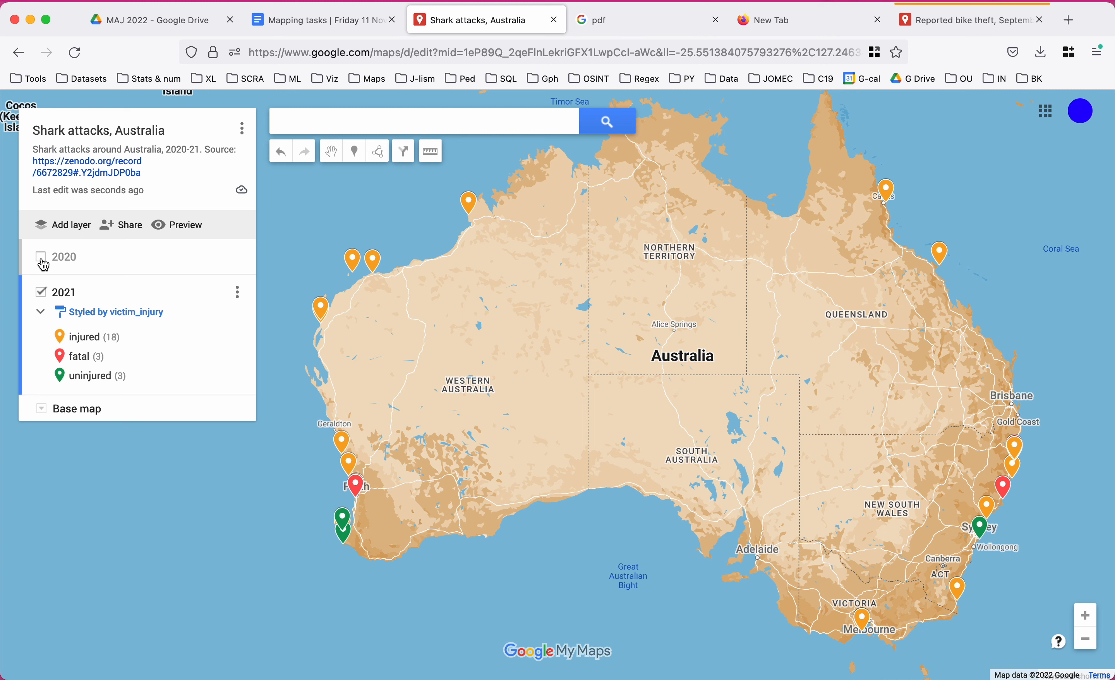
# Hide the 2021 layer and show the 2020 layer so only star markers remain.
pyautogui.click(40, 292)
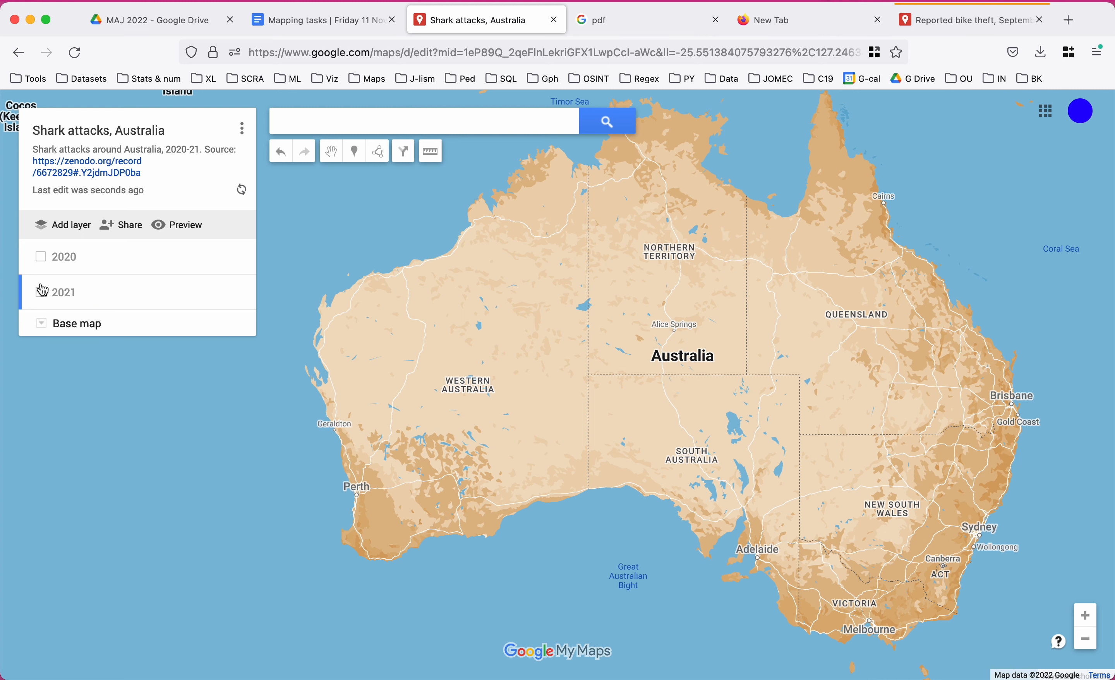
pyautogui.click(40, 257)
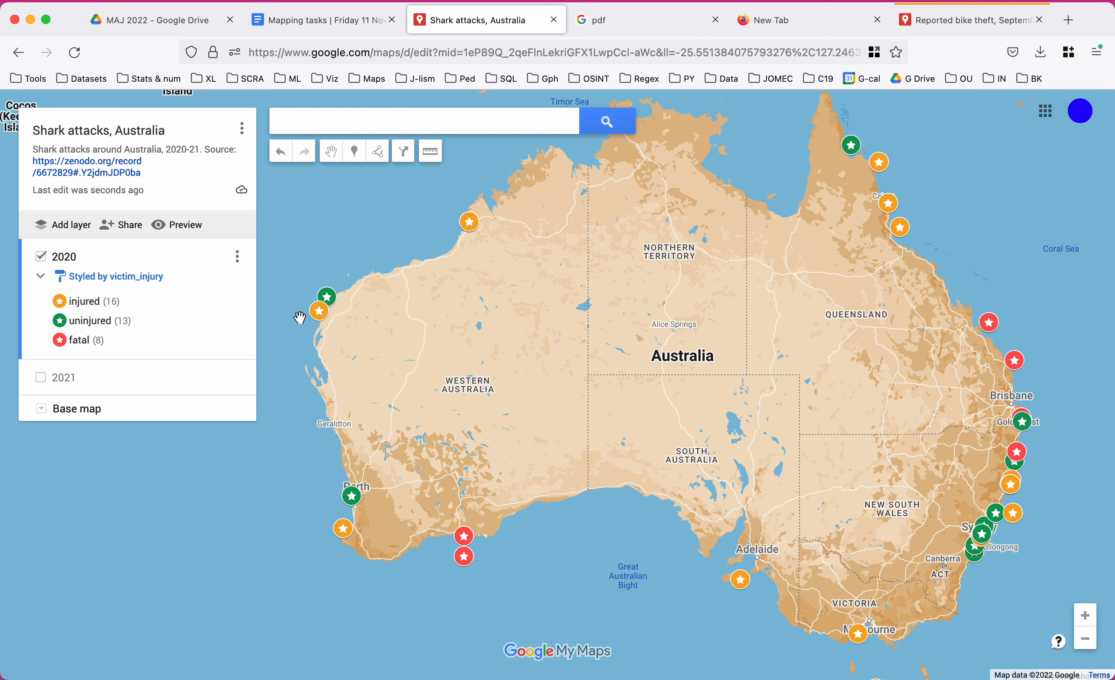
pyautogui.click(316, 23)
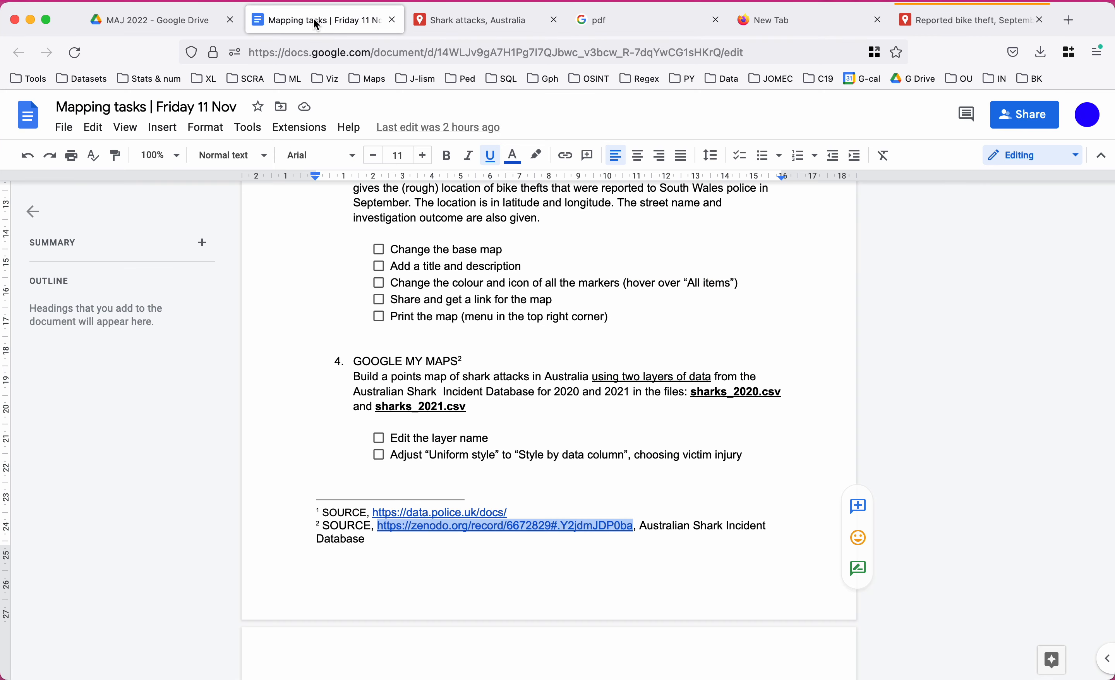
pyautogui.click(295, 428)
pyautogui.scroll(-6, 295, 428)
pyautogui.scroll(7, 294, 428)
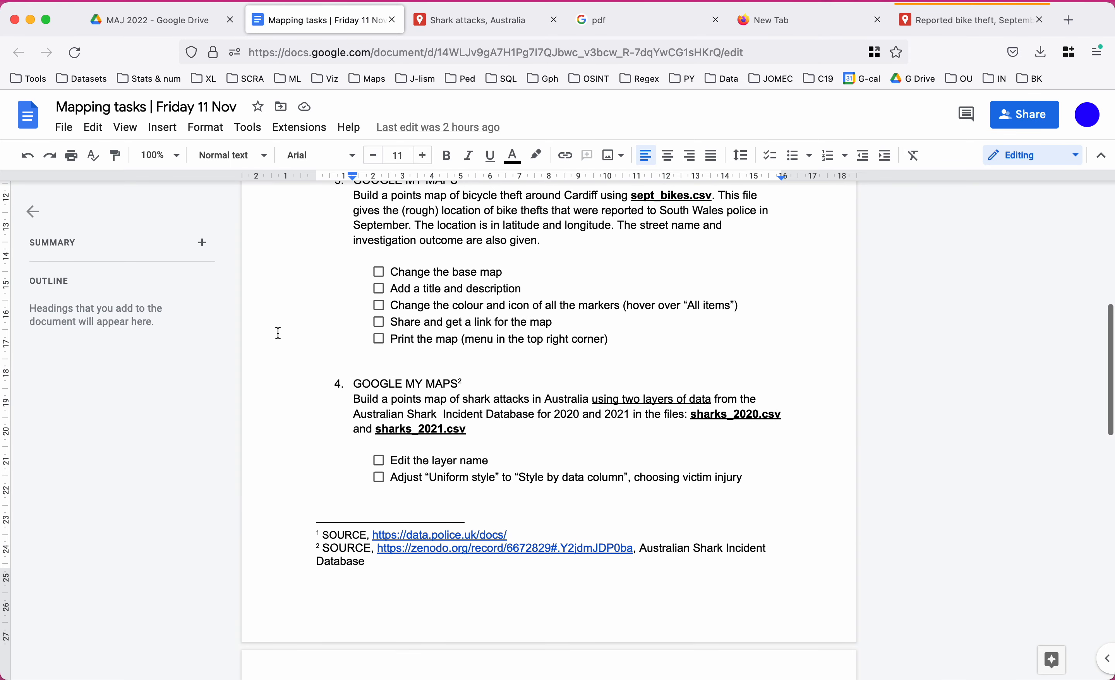
pyautogui.click(485, 23)
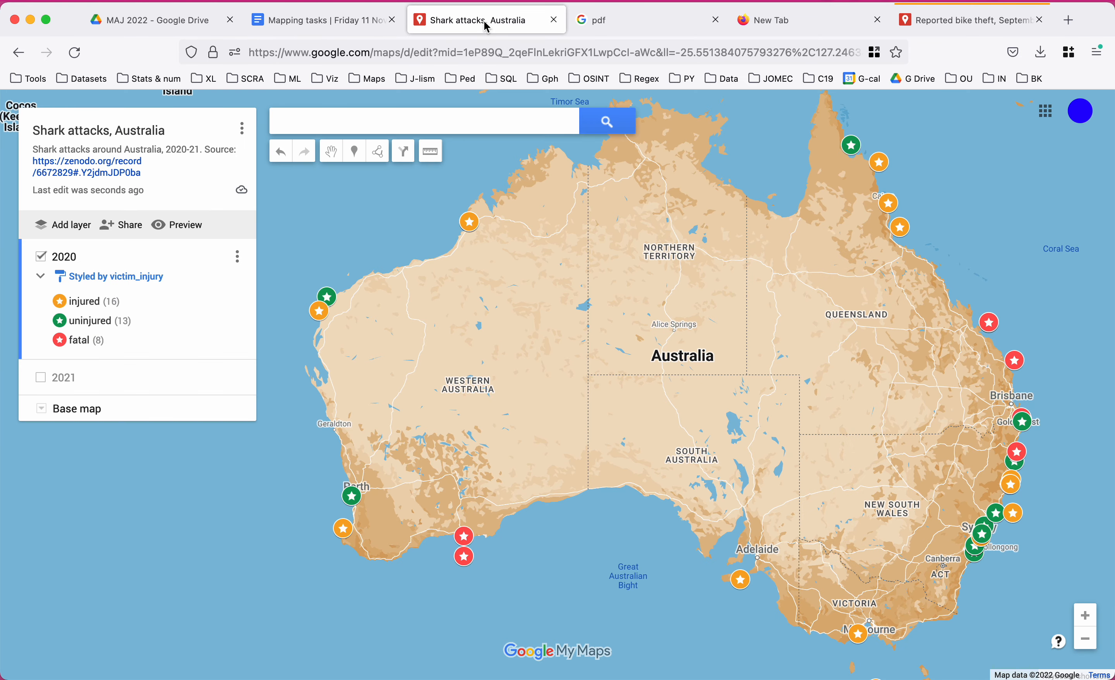